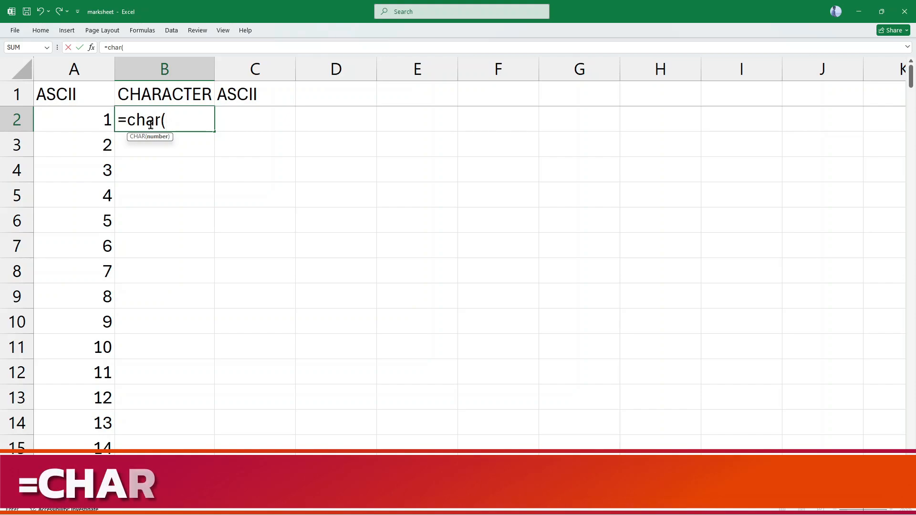
Complete the formula =CHAR(A2) in cell B2 and fill it down the CHARACTER column beside all the ASCII numbers.
{"action": "type", "text": "a2)"}
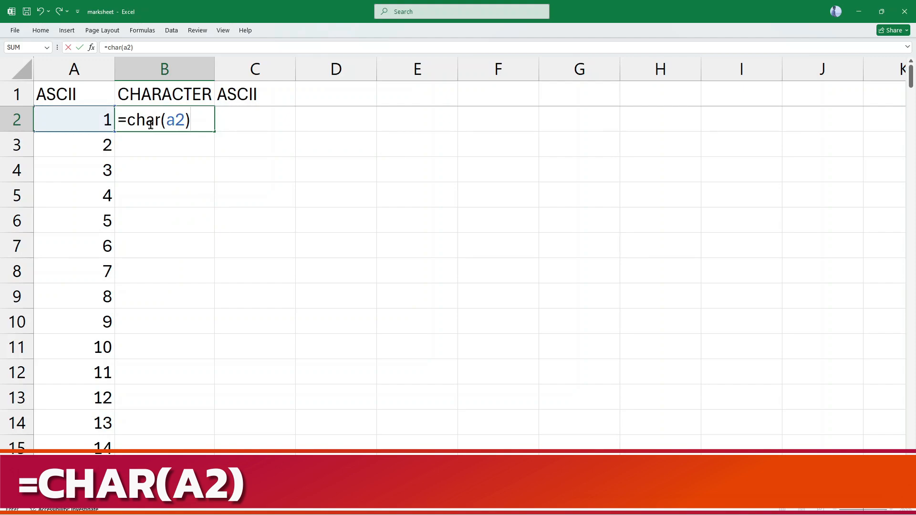
{"action": "key", "text": "Return"}
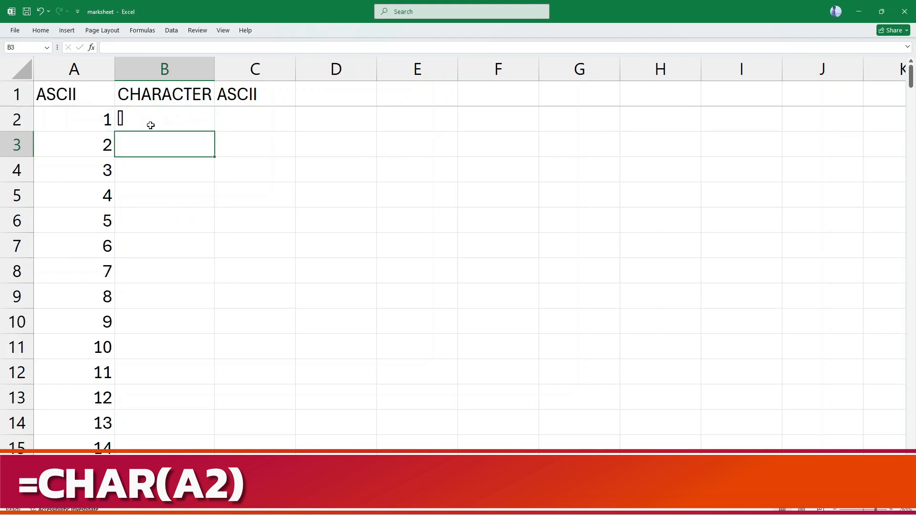
{"action": "left_click", "coordinate": [155, 121]}
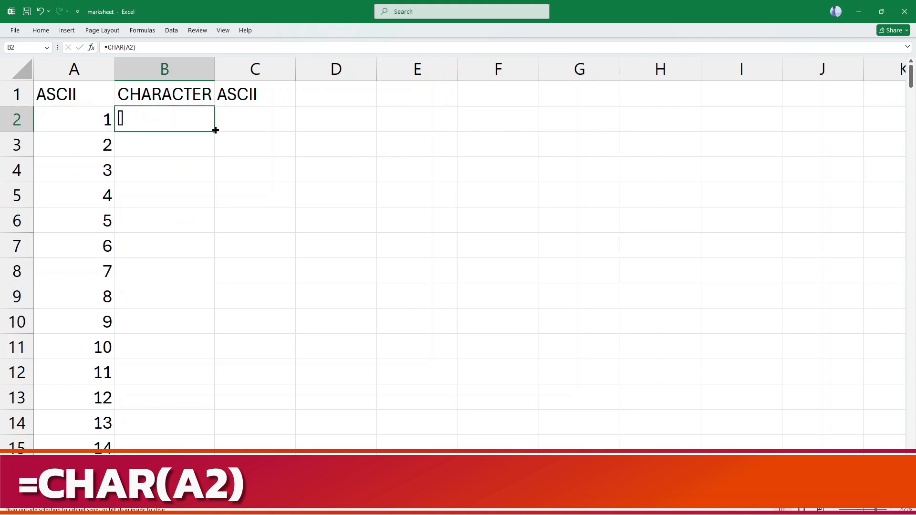
{"action": "double_click", "coordinate": [215, 130]}
Examine which characters the CHAR formula gives for the ASCII numbers, especially the uppercase and lowercase letters.
{"action": "scroll", "coordinate": [85, 310], "scroll_direction": "down", "scroll_amount": 15}
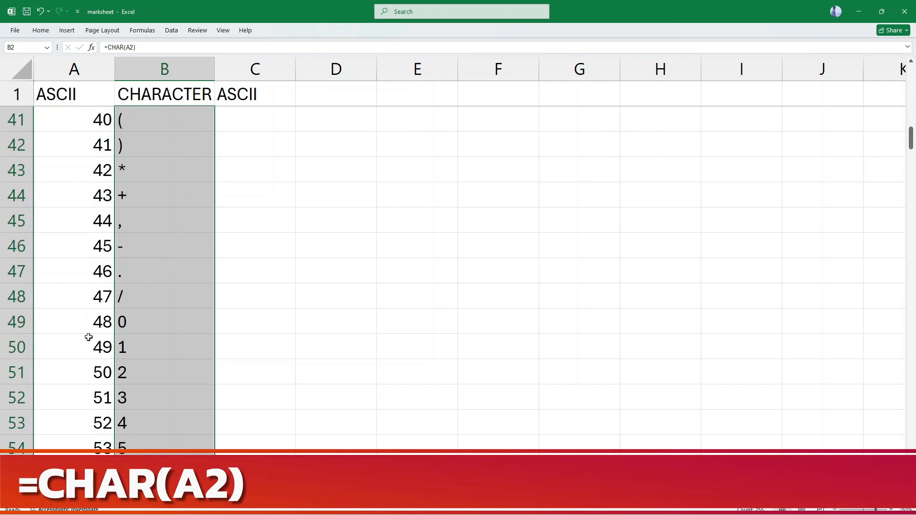
{"action": "scroll", "coordinate": [129, 278], "scroll_direction": "down", "scroll_amount": 4}
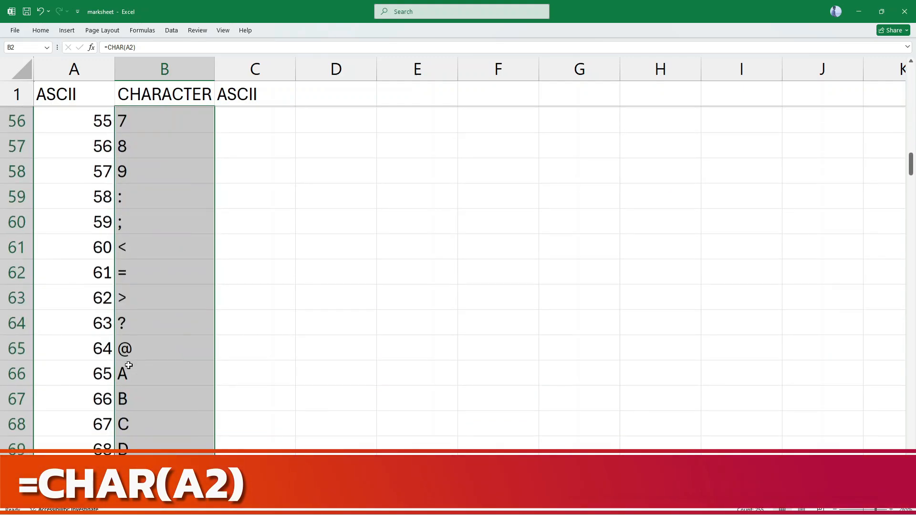
{"action": "left_click", "coordinate": [141, 307]}
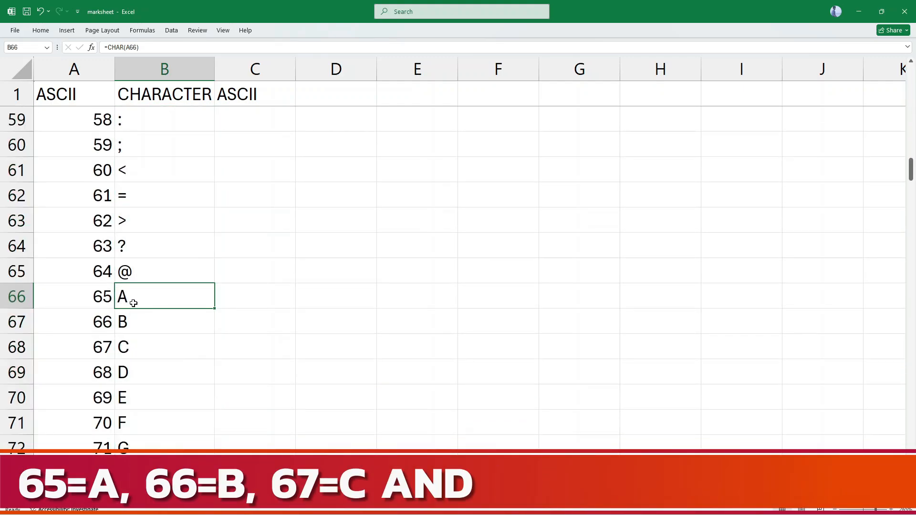
{"action": "scroll", "coordinate": [151, 329], "scroll_direction": "down", "scroll_amount": 11}
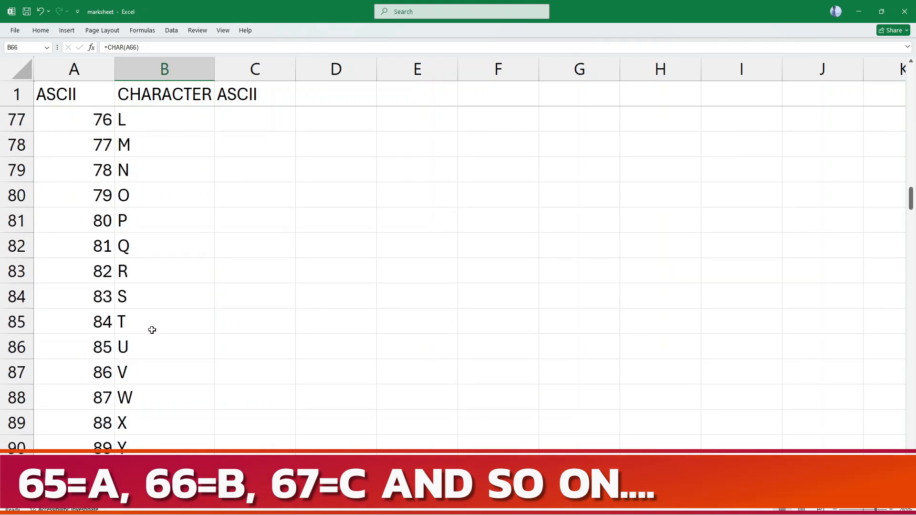
{"action": "left_click", "coordinate": [110, 275]}
{"action": "left_click", "coordinate": [133, 274]}
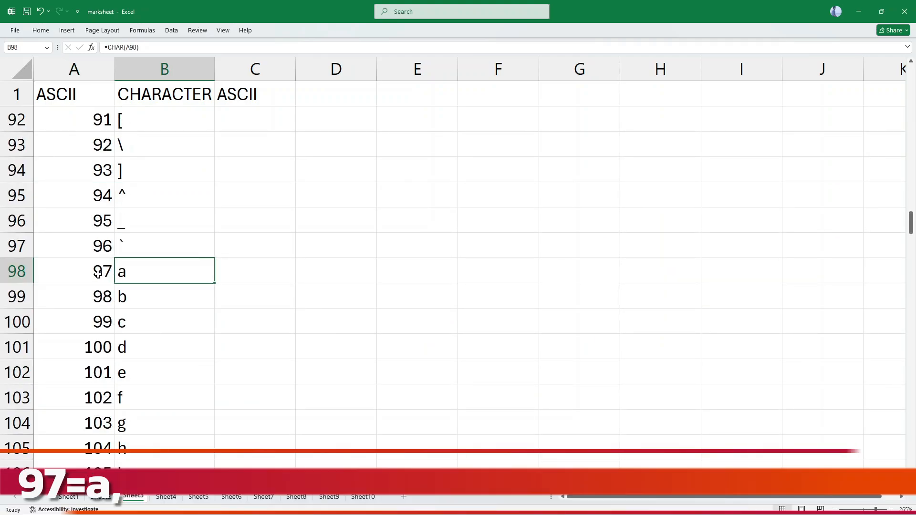
{"action": "left_click", "coordinate": [98, 272]}
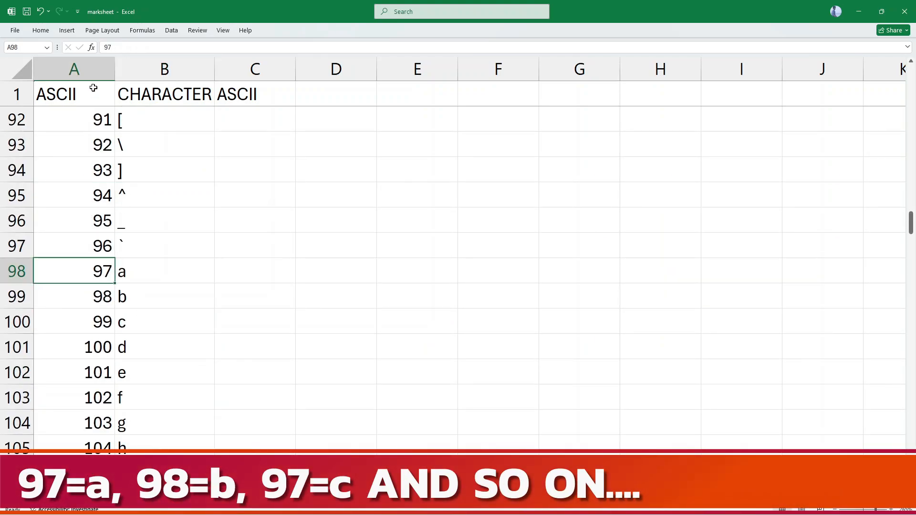
{"action": "scroll", "coordinate": [186, 291], "scroll_direction": "down", "scroll_amount": 3}
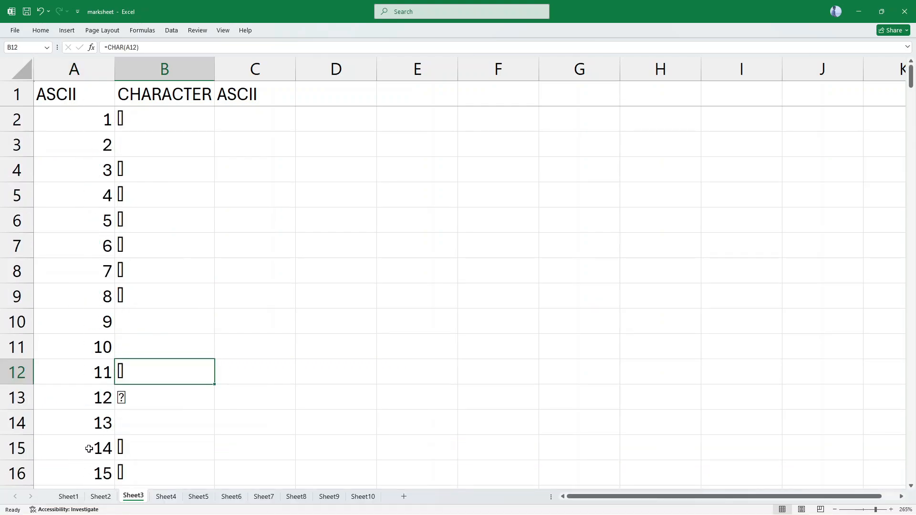
{"action": "scroll", "coordinate": [89, 449], "scroll_direction": "down", "scroll_amount": 20}
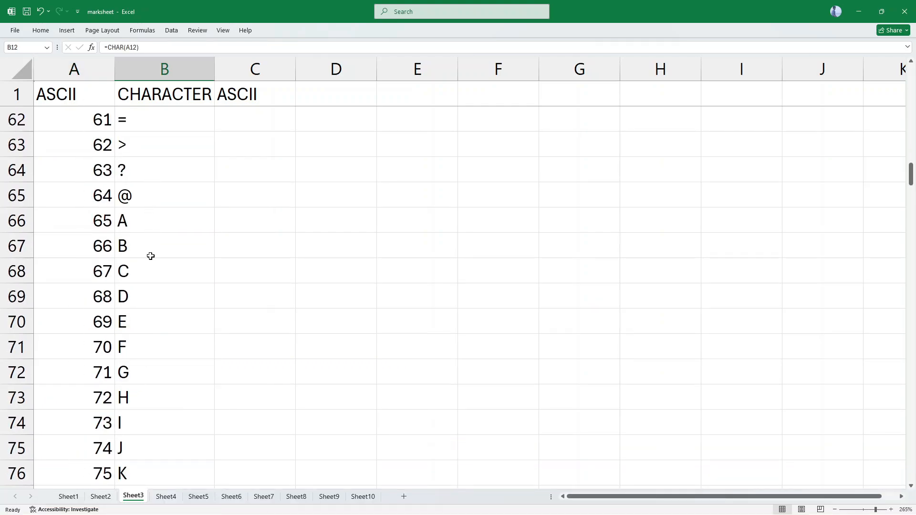
{"action": "left_click", "coordinate": [145, 459]}
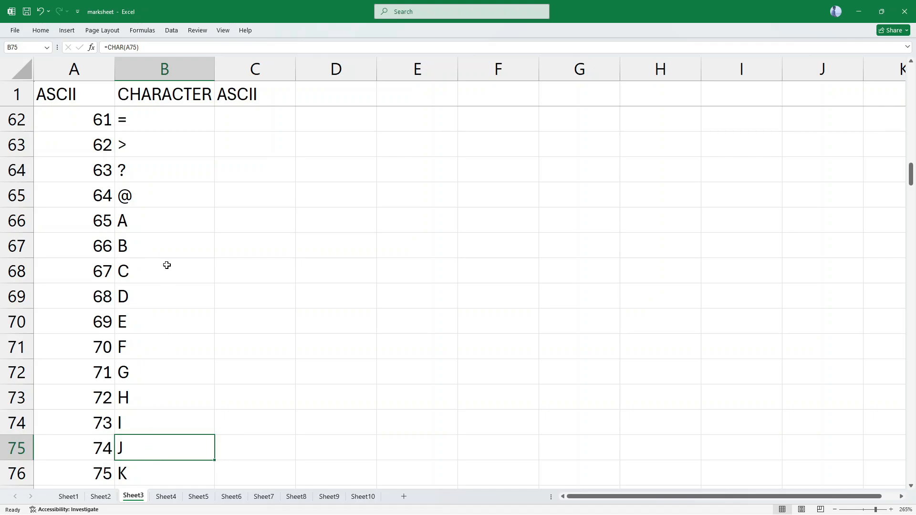
Enter the formula =CODE(B2) in cell C2 to convert the character back to its ASCII number.
{"action": "scroll", "coordinate": [166, 265], "scroll_direction": "up", "scroll_amount": 20}
{"action": "left_click", "coordinate": [216, 128]}
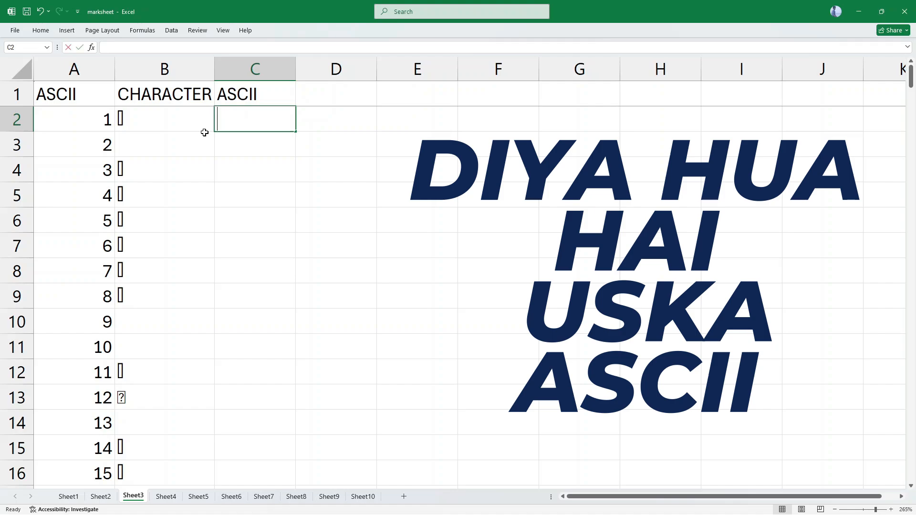
{"action": "type", "text": "="}
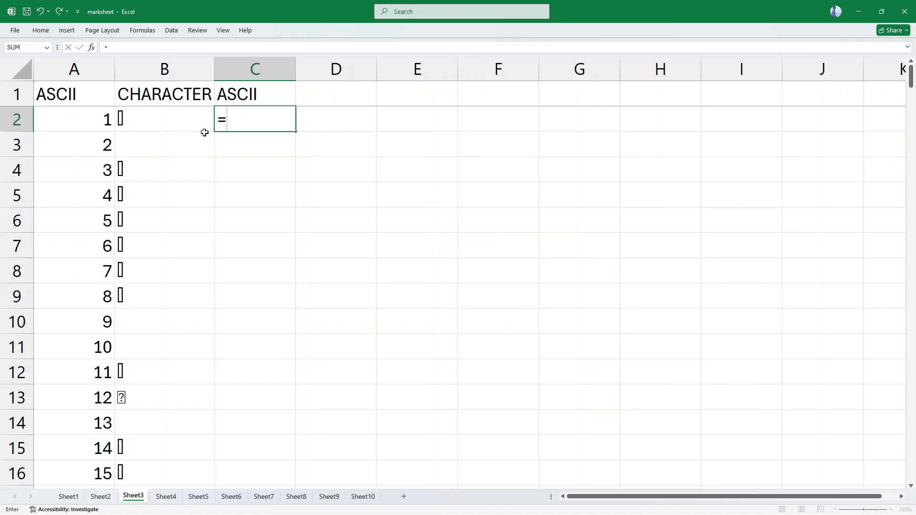
{"action": "type", "text": "code("}
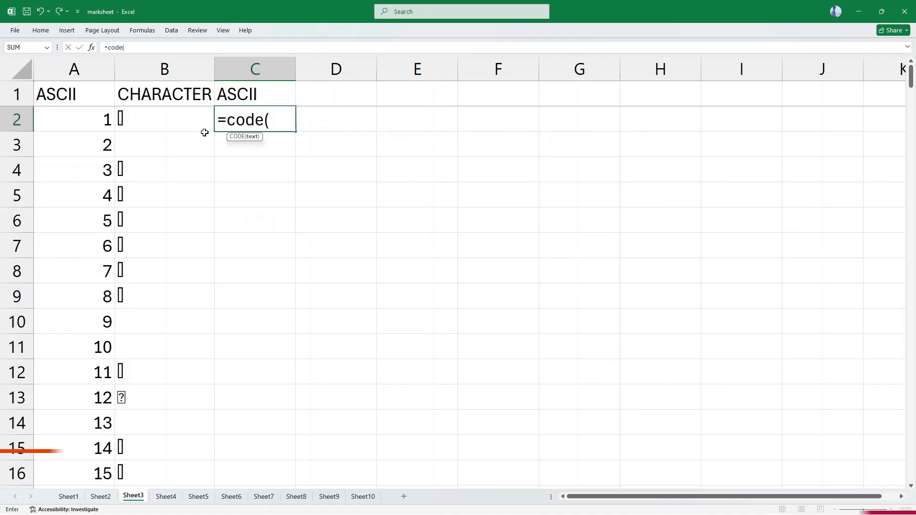
{"action": "type", "text": "a"}
{"action": "key", "text": "BackSpace"}
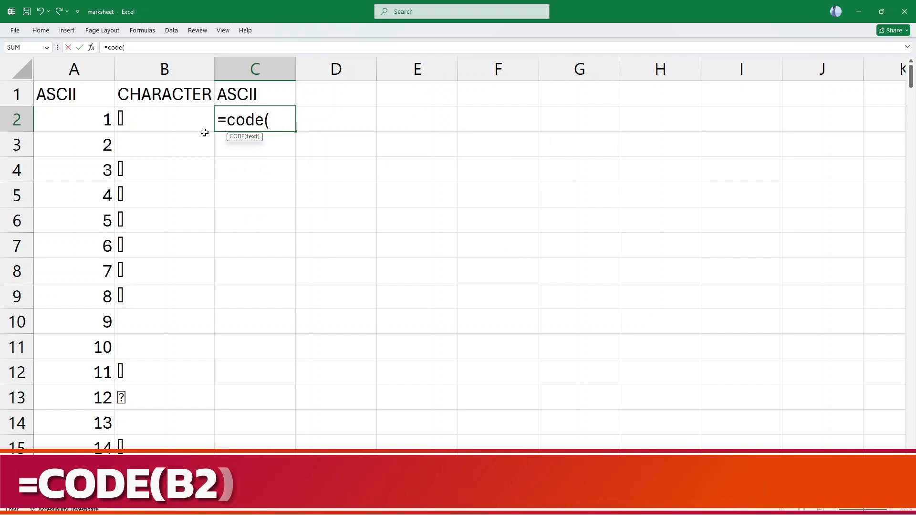
{"action": "type", "text": "b2)"}
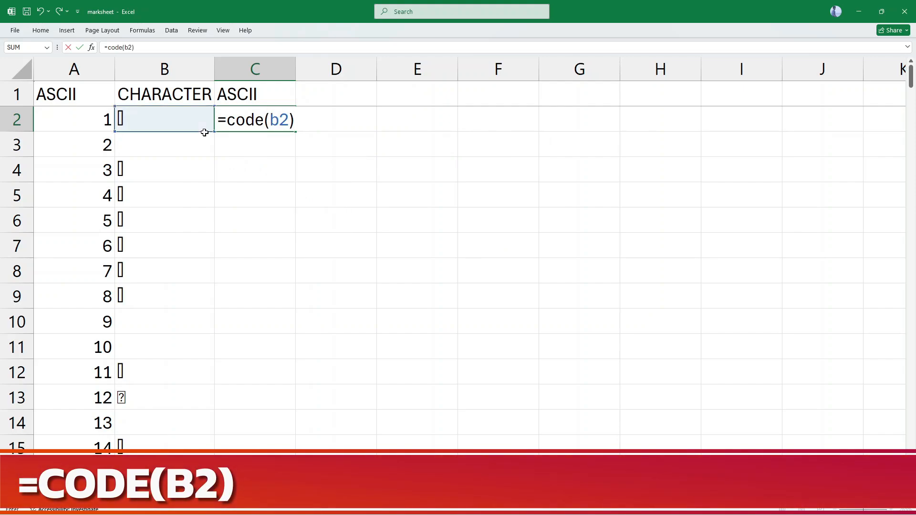
{"action": "key", "text": "Return"}
Fill the CODE formula from C2 down the second ASCII column for all the characters.
{"action": "left_click", "coordinate": [174, 119]}
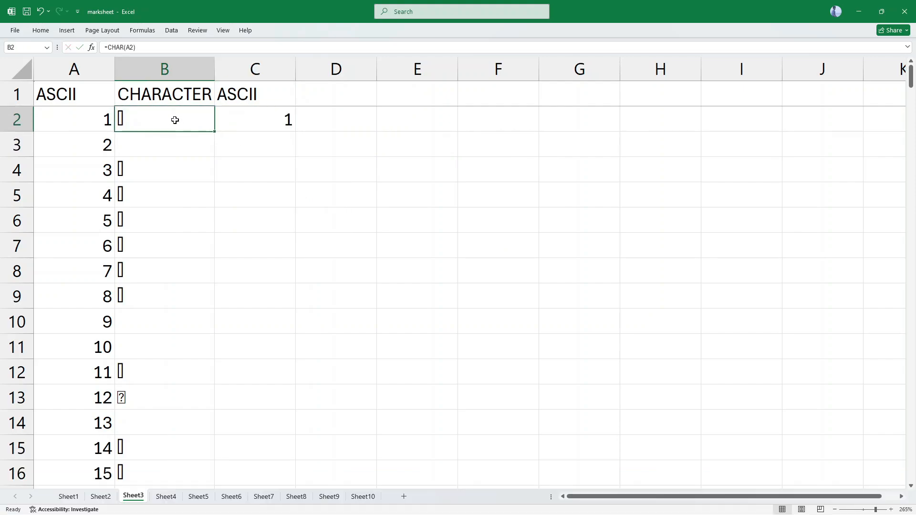
{"action": "left_click", "coordinate": [287, 123]}
{"action": "double_click", "coordinate": [295, 131]}
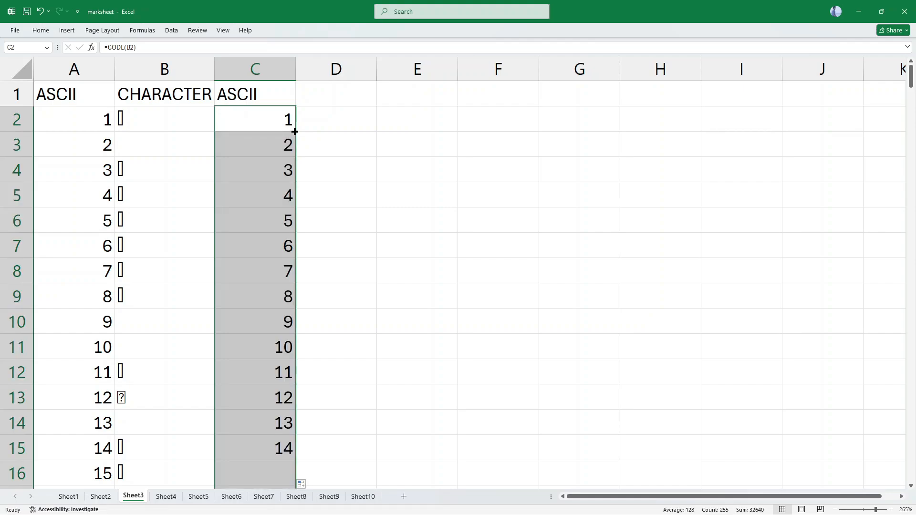
Compare the characters in column B with the codes in column C, checking the rows for uppercase A and lowercase a.
{"action": "scroll", "coordinate": [256, 385], "scroll_direction": "down", "scroll_amount": 7}
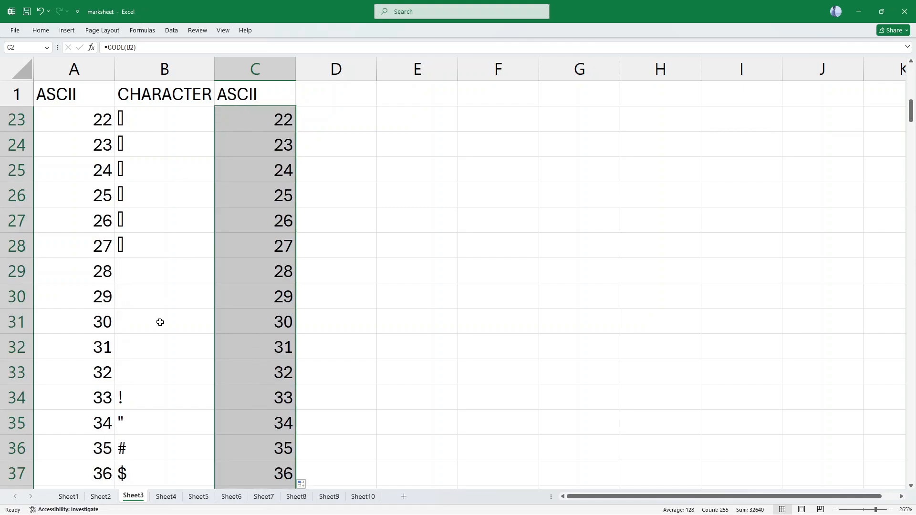
{"action": "scroll", "coordinate": [161, 308], "scroll_direction": "down", "scroll_amount": 14}
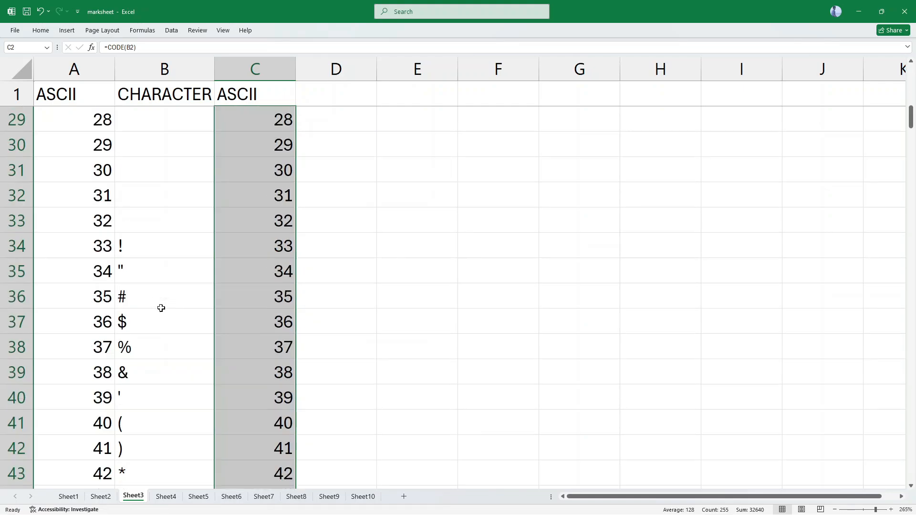
{"action": "scroll", "coordinate": [145, 235], "scroll_direction": "up", "scroll_amount": 2}
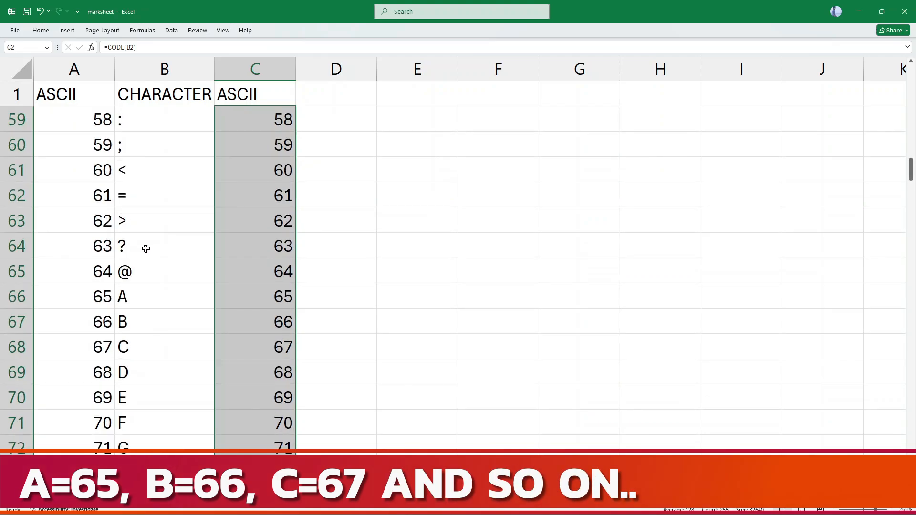
{"action": "left_click", "coordinate": [148, 297]}
{"action": "left_click", "coordinate": [282, 297]}
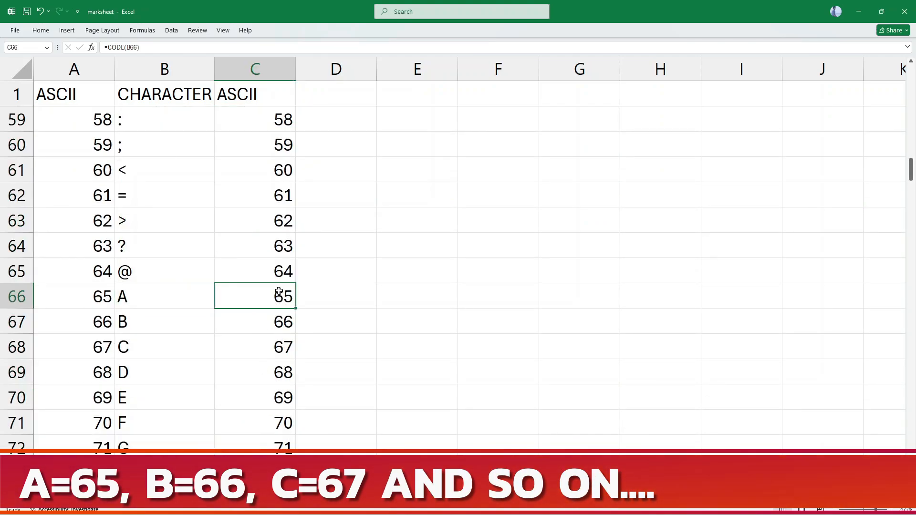
{"action": "scroll", "coordinate": [284, 391], "scroll_direction": "down", "scroll_amount": 4}
{"action": "scroll", "coordinate": [280, 472], "scroll_direction": "down", "scroll_amount": 1}
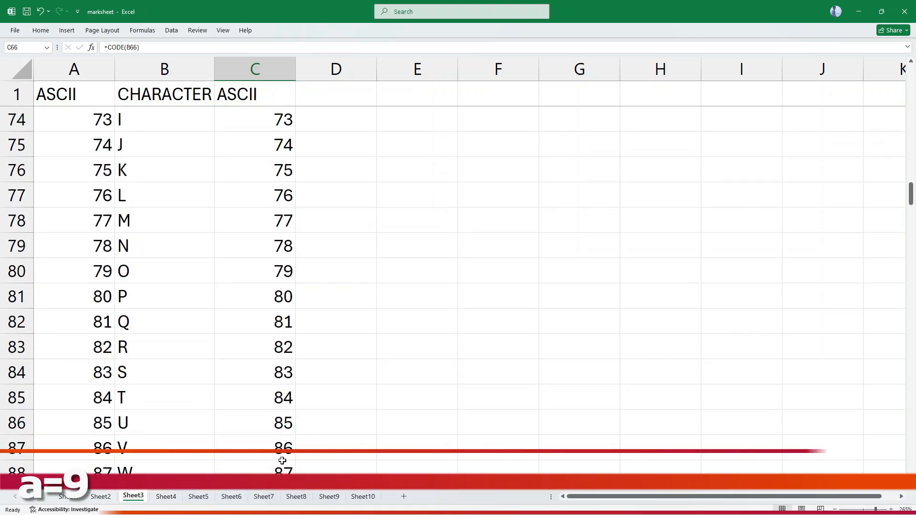
{"action": "scroll", "coordinate": [257, 417], "scroll_direction": "down", "scroll_amount": 1}
{"action": "scroll", "coordinate": [248, 418], "scroll_direction": "down", "scroll_amount": 4}
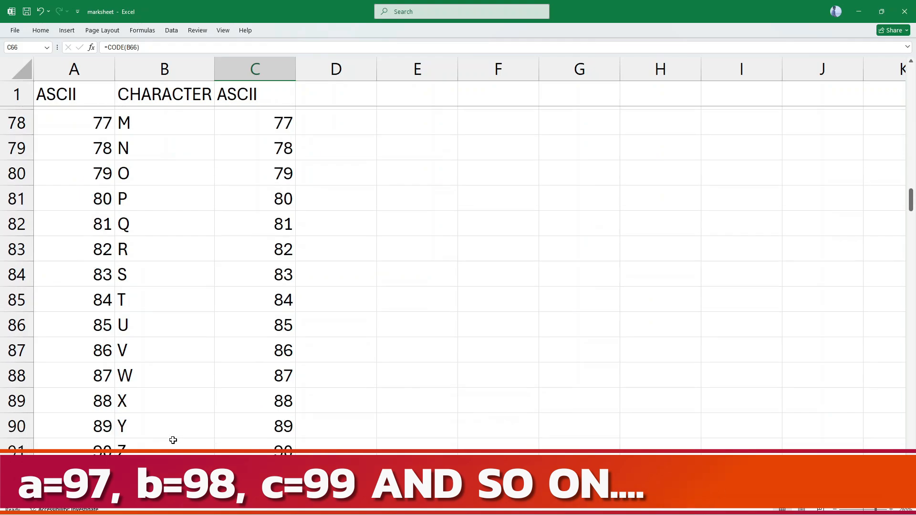
{"action": "left_click", "coordinate": [184, 347]}
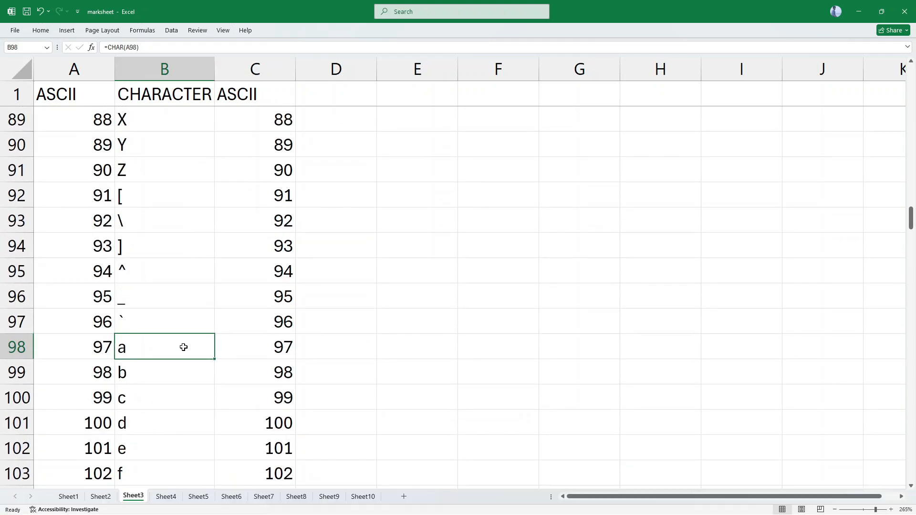
{"action": "left_click", "coordinate": [257, 348]}
{"action": "scroll", "coordinate": [288, 403], "scroll_direction": "down", "scroll_amount": 4}
{"action": "scroll", "coordinate": [184, 286], "scroll_direction": "up", "scroll_amount": 20}
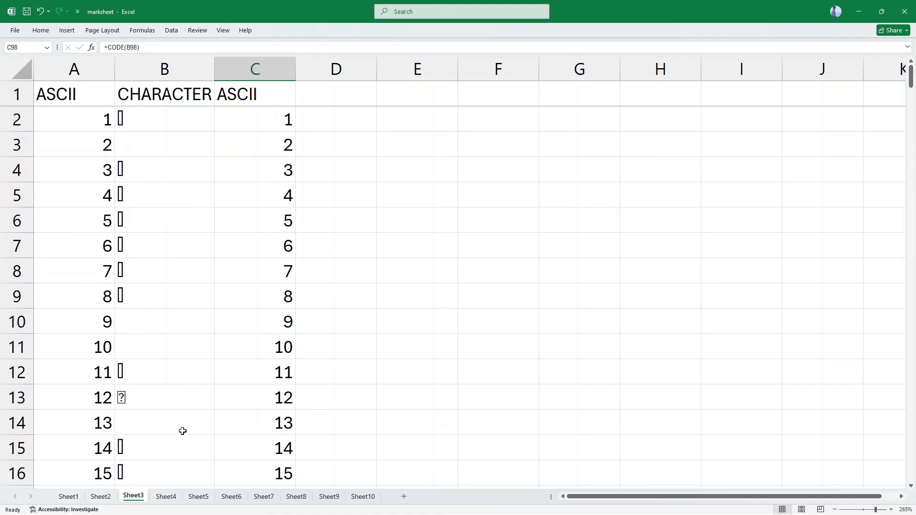
Switch to Sheet4 and enter the formula =CHAR(A2) in cell B2 under CHARACTER HINDI.
{"action": "left_click", "coordinate": [166, 497]}
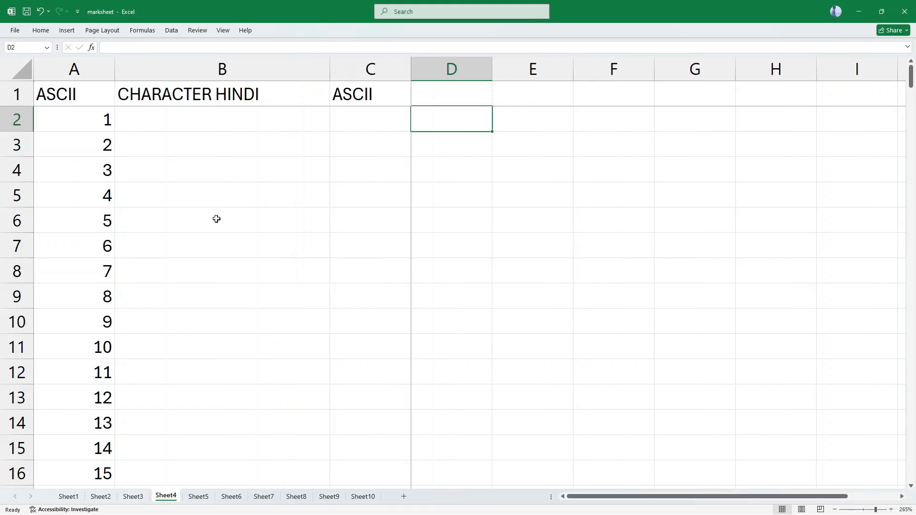
{"action": "left_click", "coordinate": [171, 125]}
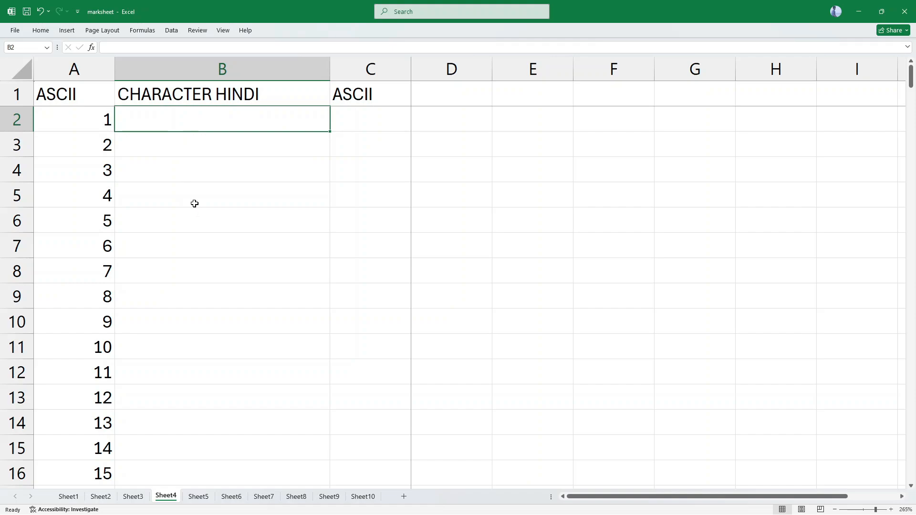
{"action": "type", "text": "=ch"}
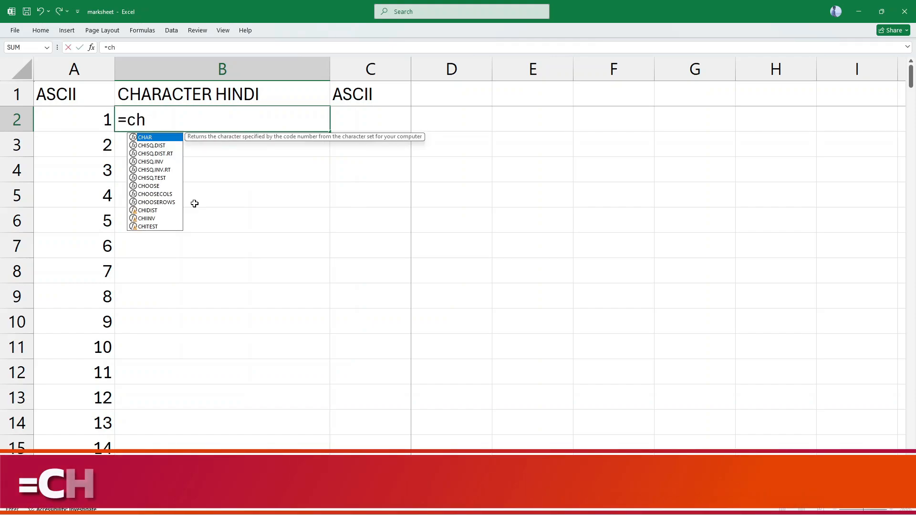
{"action": "type", "text": "ar(a2)"}
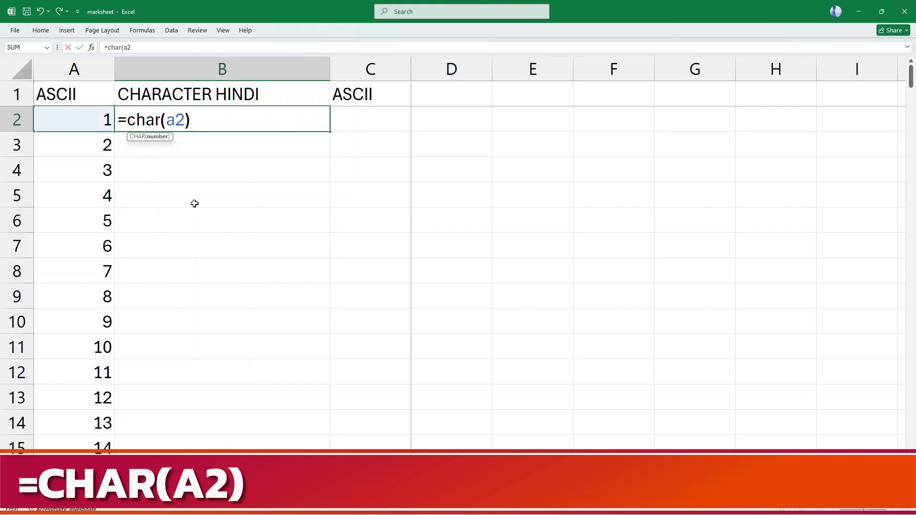
{"action": "key", "text": "Return"}
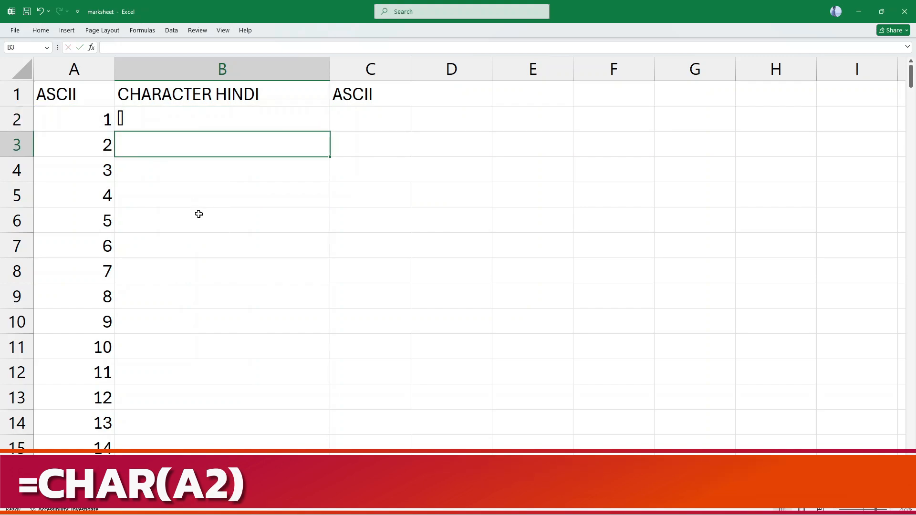
Fill the CHAR formula from B2 down the CHARACTER HINDI column beside all the ASCII numbers.
{"action": "key", "text": "Up"}
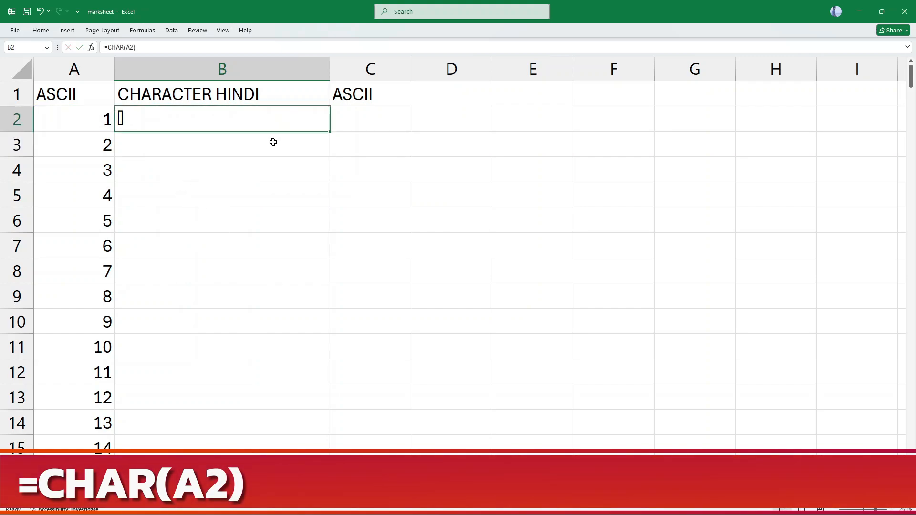
{"action": "double_click", "coordinate": [329, 131]}
{"action": "scroll", "coordinate": [226, 363], "scroll_direction": "down", "scroll_amount": 20}
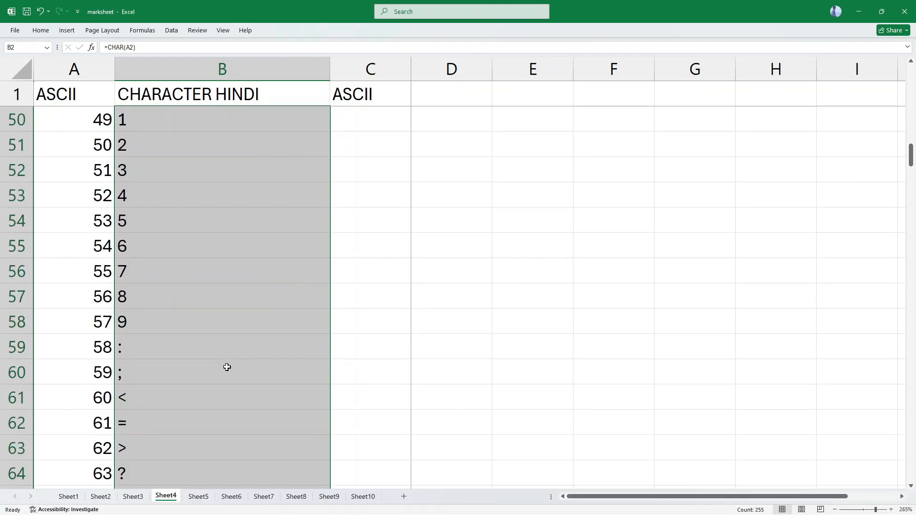
{"action": "scroll", "coordinate": [163, 321], "scroll_direction": "down", "scroll_amount": 19}
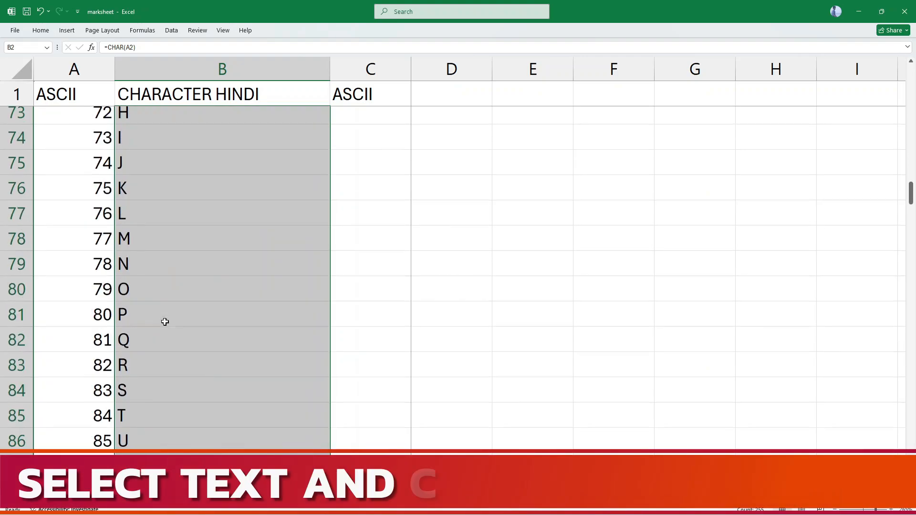
Apply the A-SuperHindi-10 font to the filled cells of the CHARACTER HINDI column.
{"action": "scroll", "coordinate": [160, 384], "scroll_direction": "down", "scroll_amount": 12}
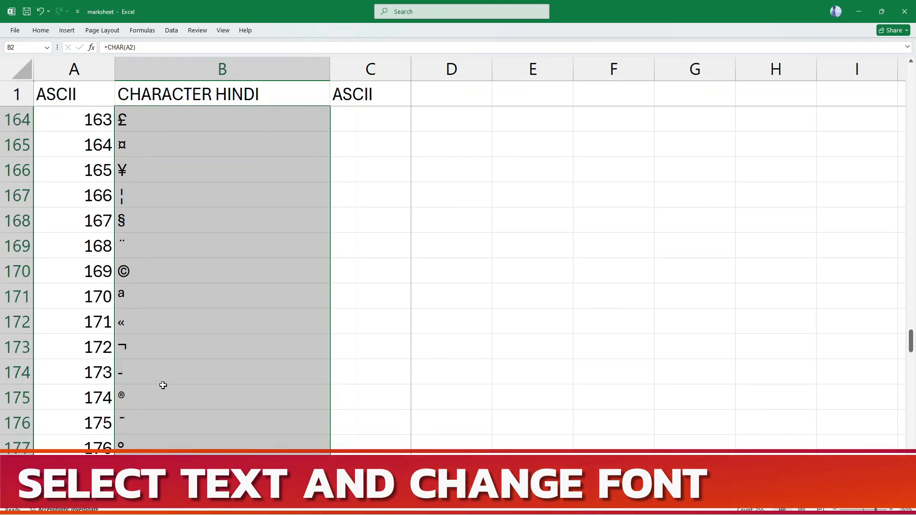
{"action": "scroll", "coordinate": [159, 238], "scroll_direction": "up", "scroll_amount": 20}
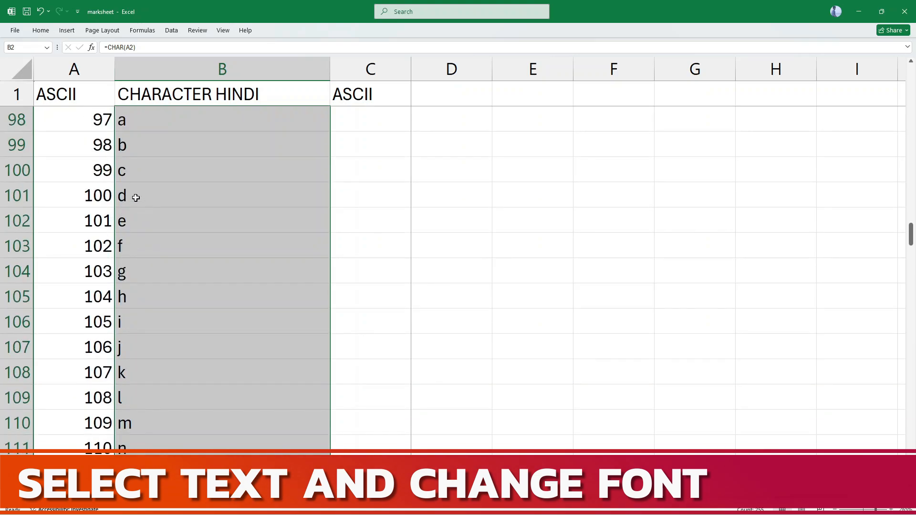
{"action": "left_click", "coordinate": [40, 30]}
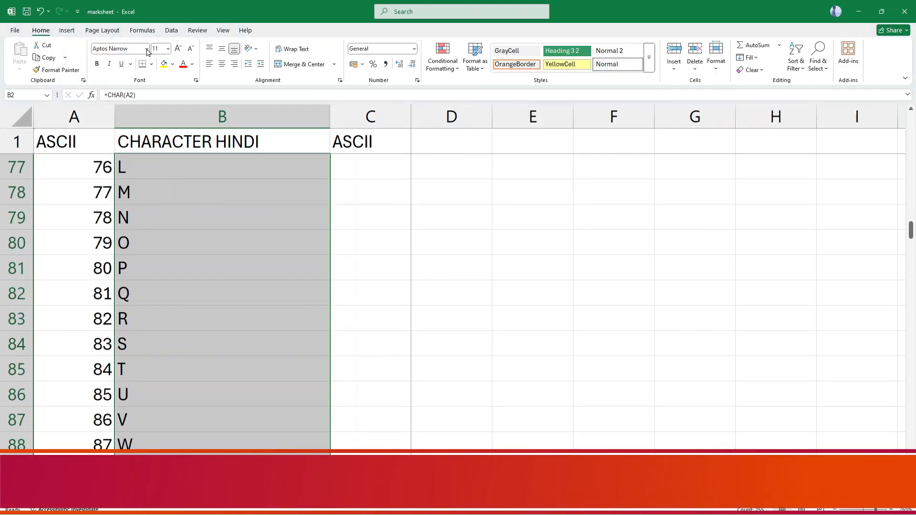
{"action": "left_click", "coordinate": [146, 48]}
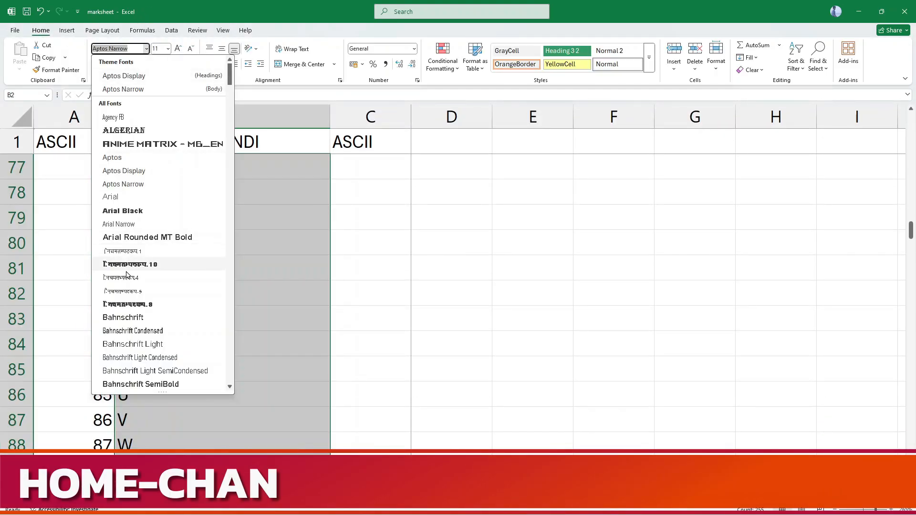
{"action": "left_click", "coordinate": [158, 265]}
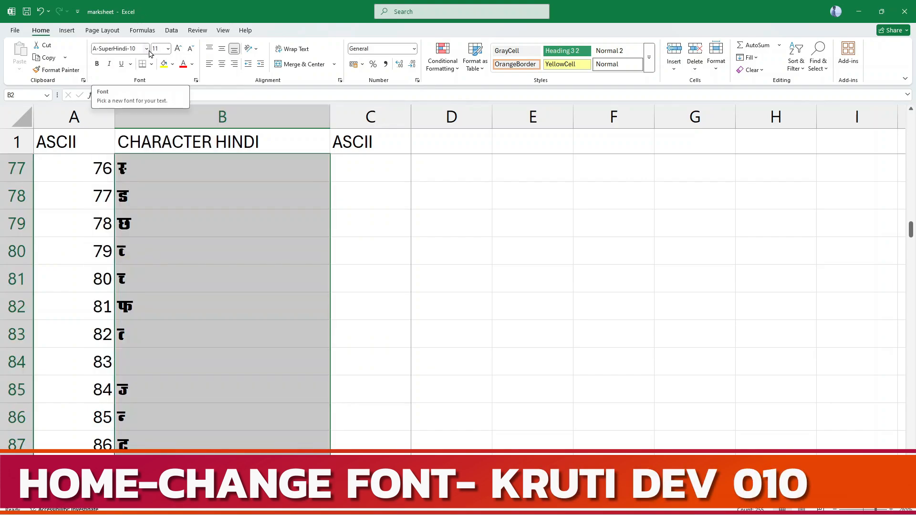
Change the font of the filled CHARACTER HINDI cells to Kruti Dev 010.
{"action": "left_click", "coordinate": [132, 51]}
{"action": "type", "text": "K"}
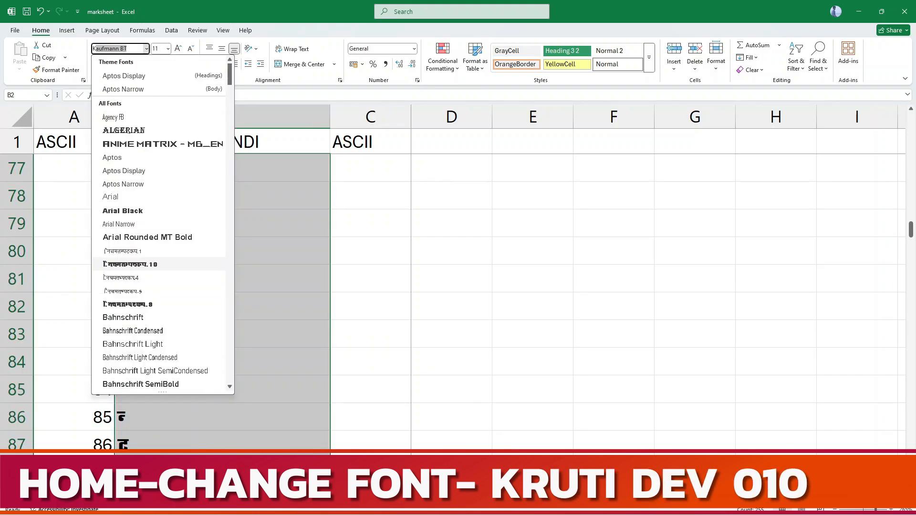
{"action": "type", "text": "ruti Dev 010"}
{"action": "key", "text": "Return"}
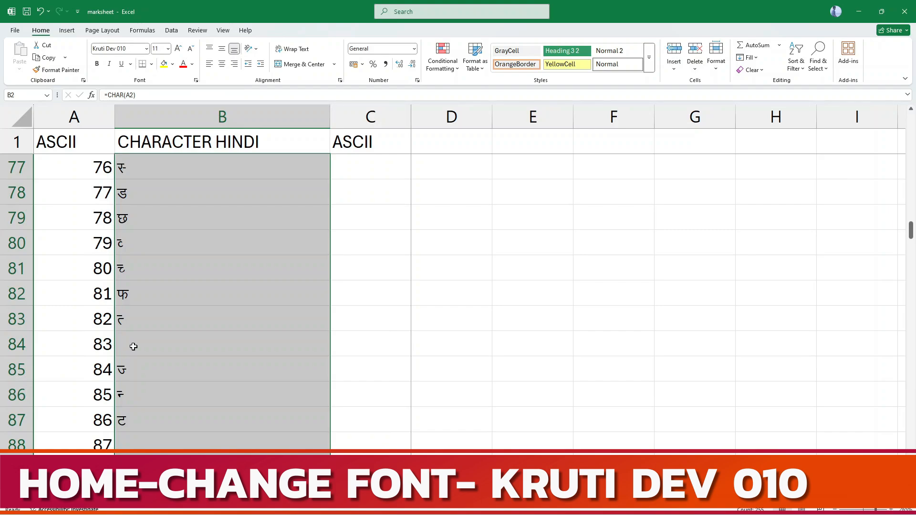
Examine the Hindi characters in column B against their ASCII numbers in several parts of the list.
{"action": "scroll", "coordinate": [159, 315], "scroll_direction": "up", "scroll_amount": 6}
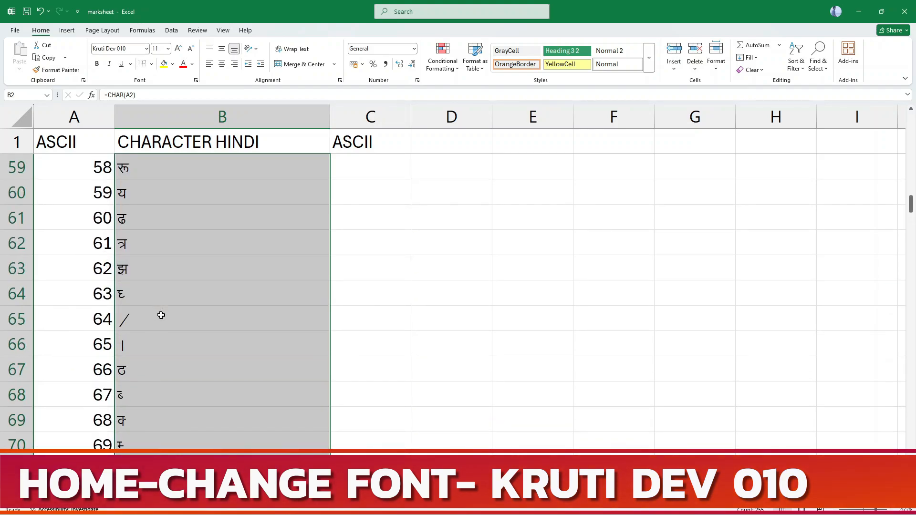
{"action": "scroll", "coordinate": [162, 315], "scroll_direction": "up", "scroll_amount": 5}
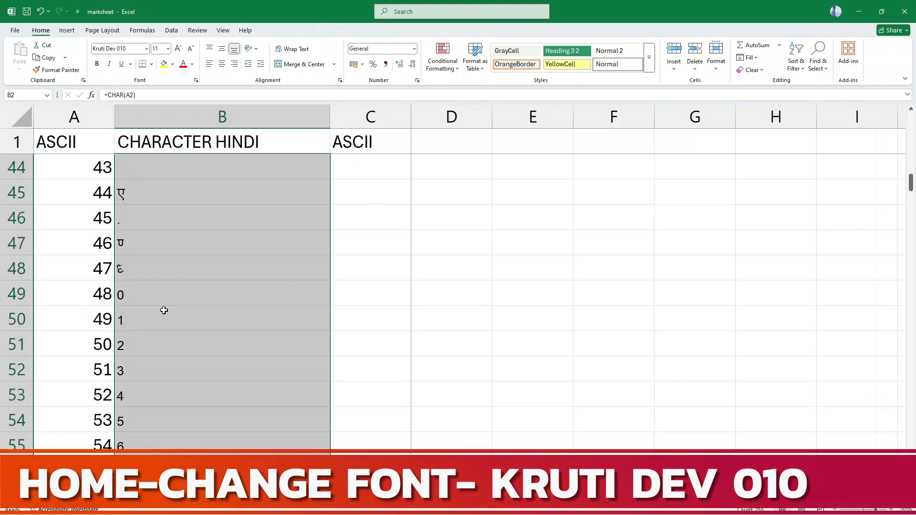
{"action": "left_click", "coordinate": [152, 264]}
{"action": "scroll", "coordinate": [161, 333], "scroll_direction": "up", "scroll_amount": 4}
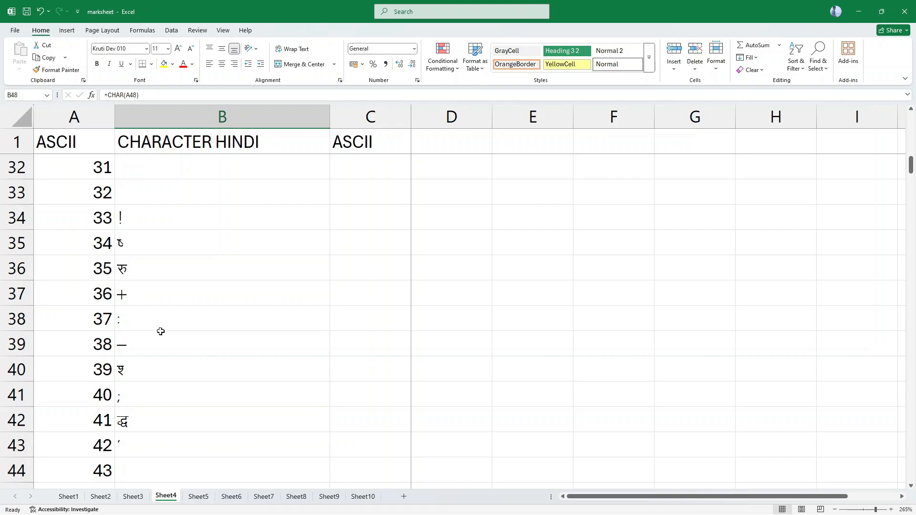
{"action": "left_click", "coordinate": [151, 287]}
{"action": "left_click", "coordinate": [146, 271]}
{"action": "left_click", "coordinate": [148, 250]}
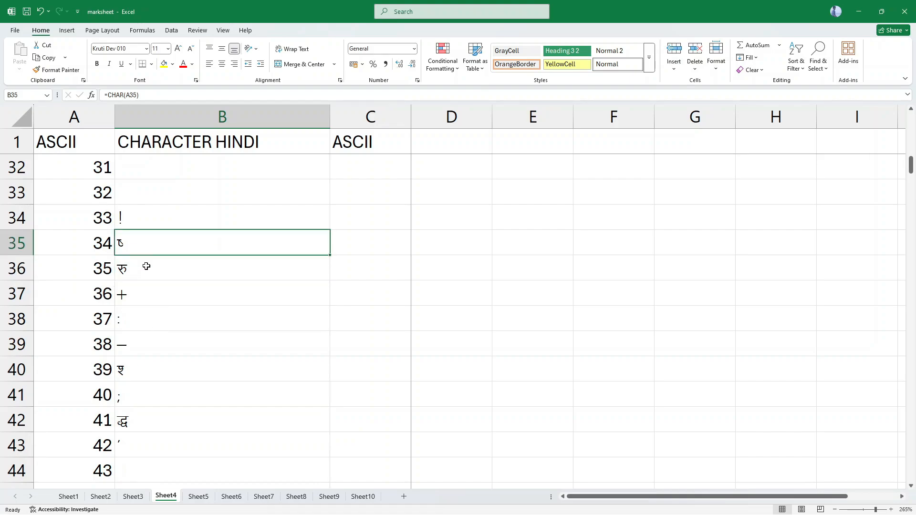
{"action": "scroll", "coordinate": [146, 395], "scroll_direction": "down", "scroll_amount": 11}
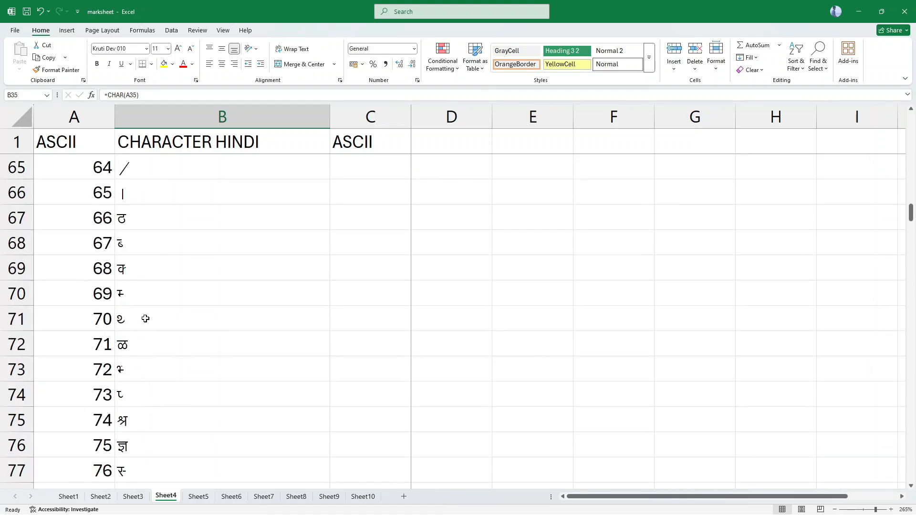
{"action": "left_click", "coordinate": [145, 319]}
{"action": "scroll", "coordinate": [151, 431], "scroll_direction": "down", "scroll_amount": 4}
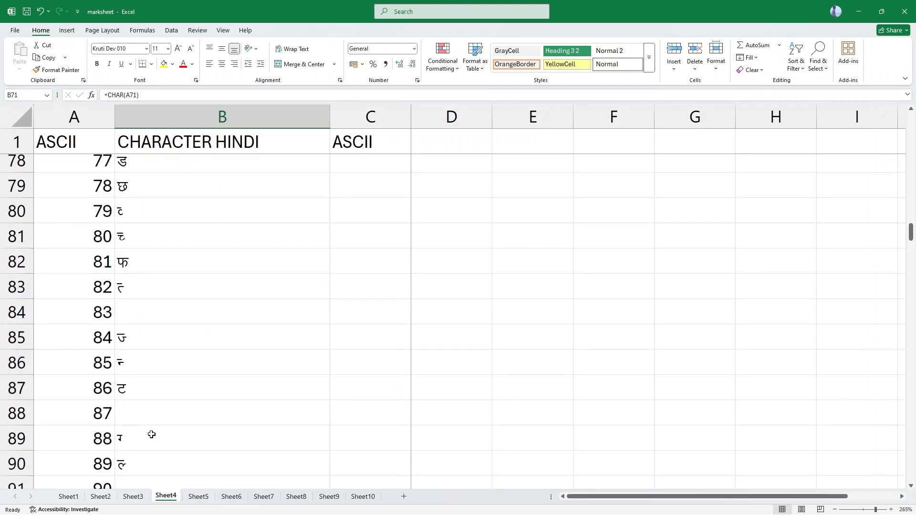
{"action": "scroll", "coordinate": [151, 434], "scroll_direction": "down", "scroll_amount": 8}
Enter the formula =CODE(B2) in cell C2 under the second ASCII heading.
{"action": "key", "text": "ctrl+Home"}
{"action": "left_click", "coordinate": [368, 164]}
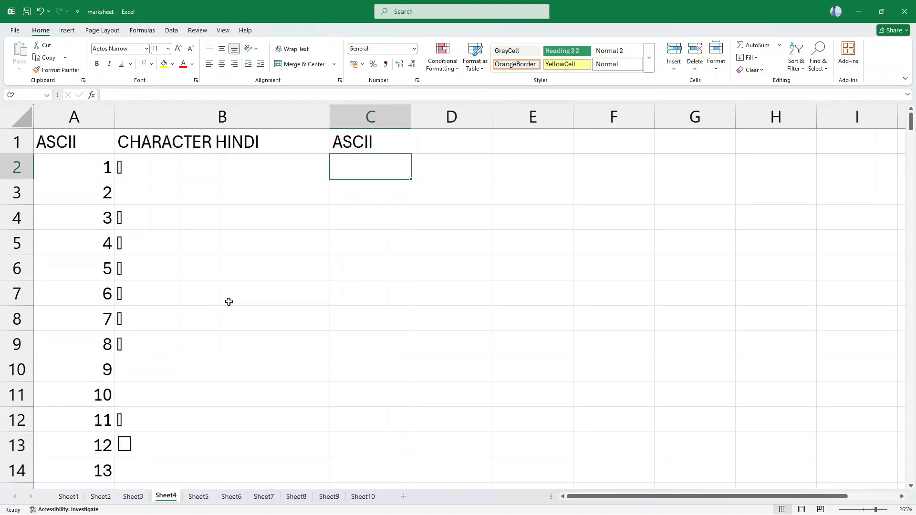
{"action": "type", "text": "="}
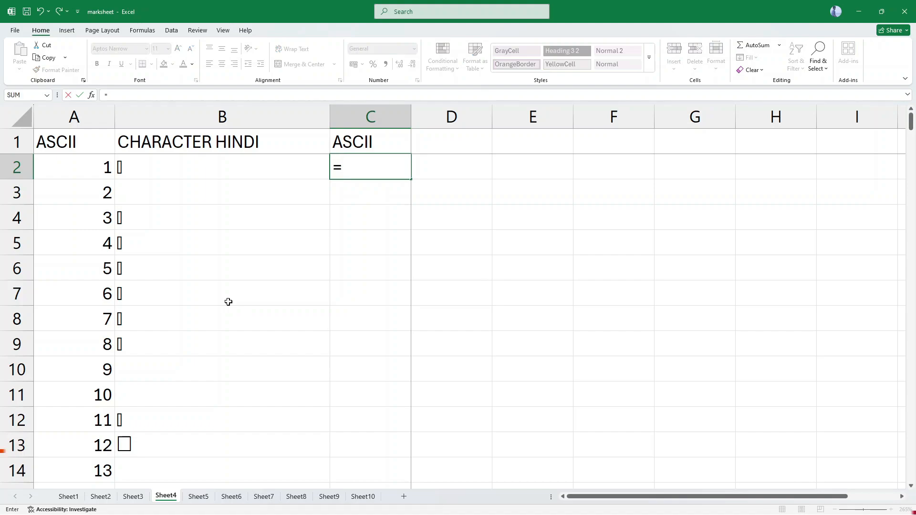
{"action": "type", "text": "code(b"}
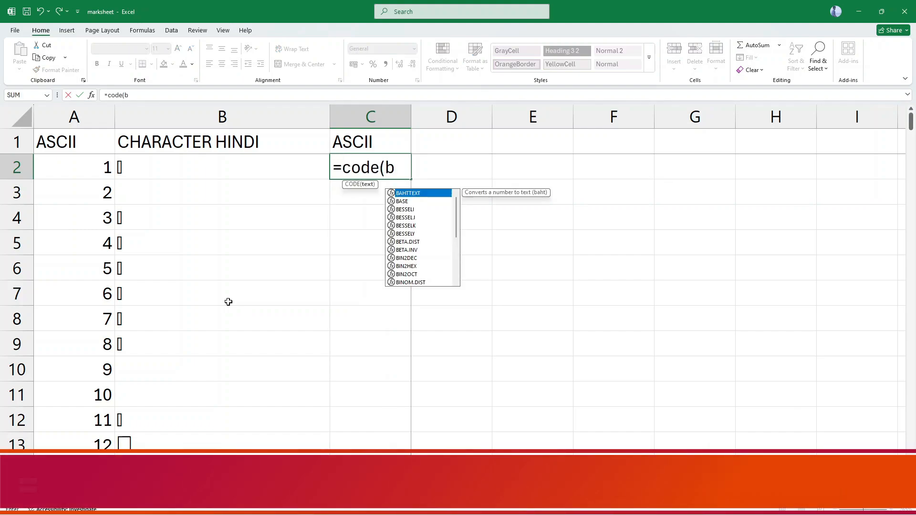
{"action": "type", "text": "12"}
{"action": "key", "text": "BackSpace"}
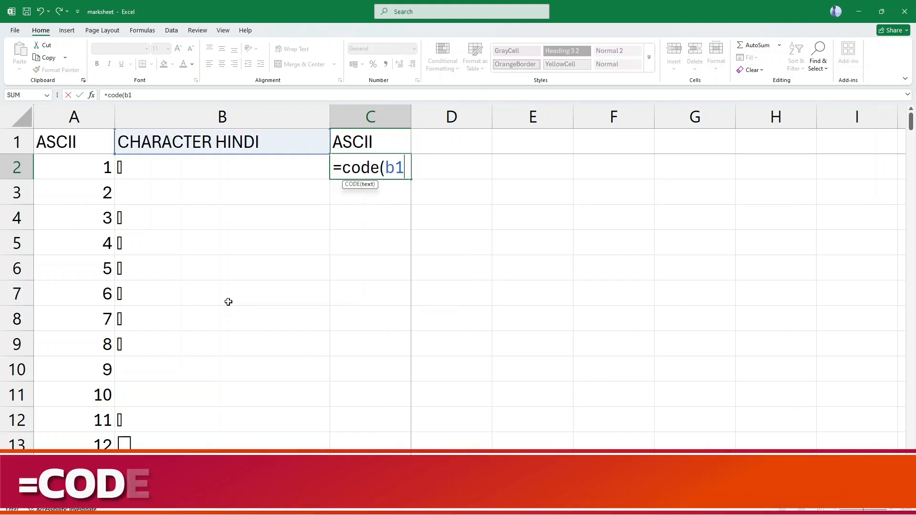
{"action": "key", "text": "BackSpace"}
{"action": "type", "text": "2)"}
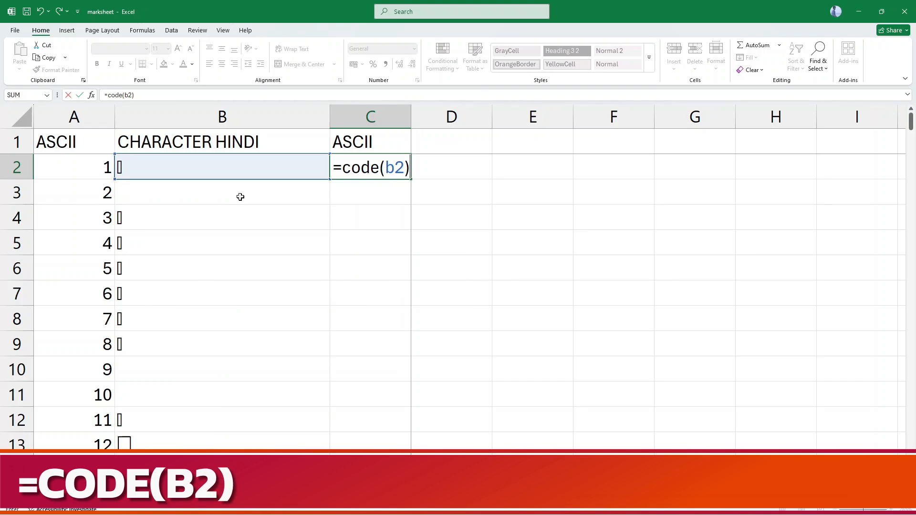
{"action": "key", "text": "Return"}
Fill the CODE formula from C2 down beside all the Hindi characters and check the codes against column A.
{"action": "left_click", "coordinate": [397, 172]}
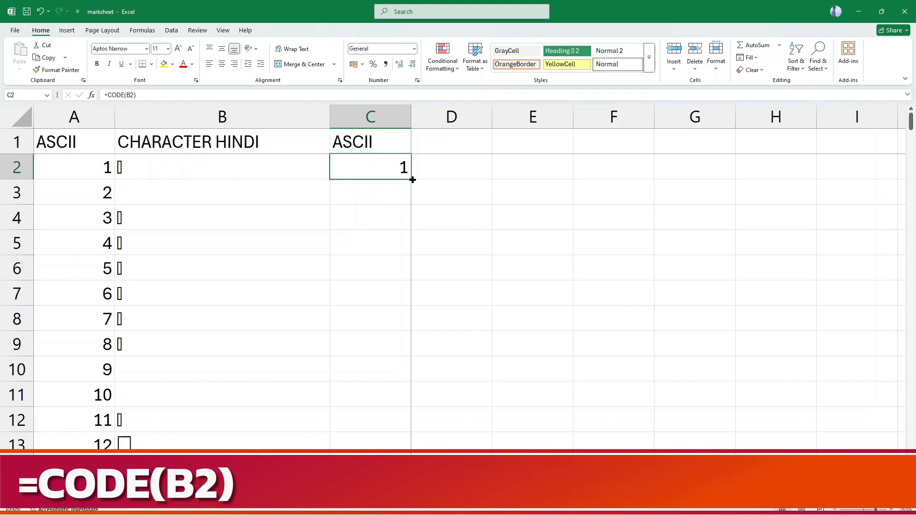
{"action": "double_click", "coordinate": [413, 180]}
{"action": "scroll", "coordinate": [368, 296], "scroll_direction": "down", "scroll_amount": 13}
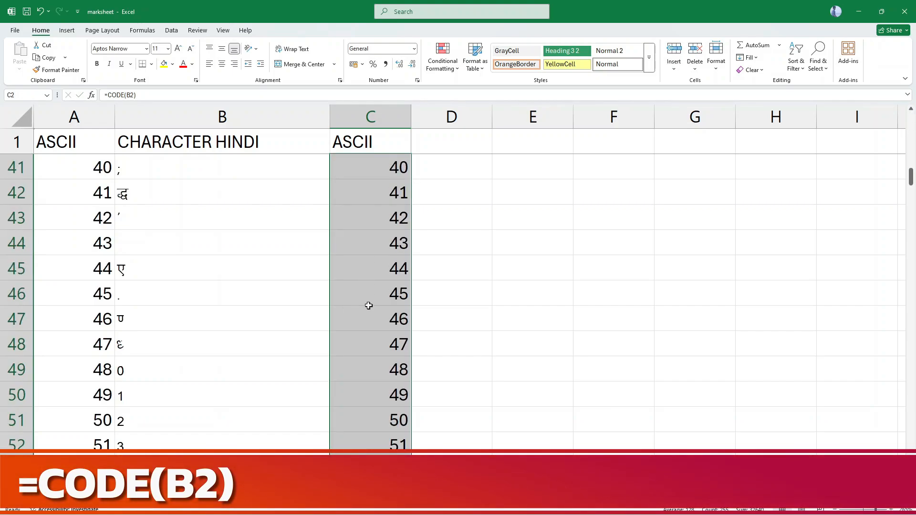
{"action": "scroll", "coordinate": [368, 305], "scroll_direction": "down", "scroll_amount": 18}
{"action": "scroll", "coordinate": [352, 358], "scroll_direction": "down", "scroll_amount": 9}
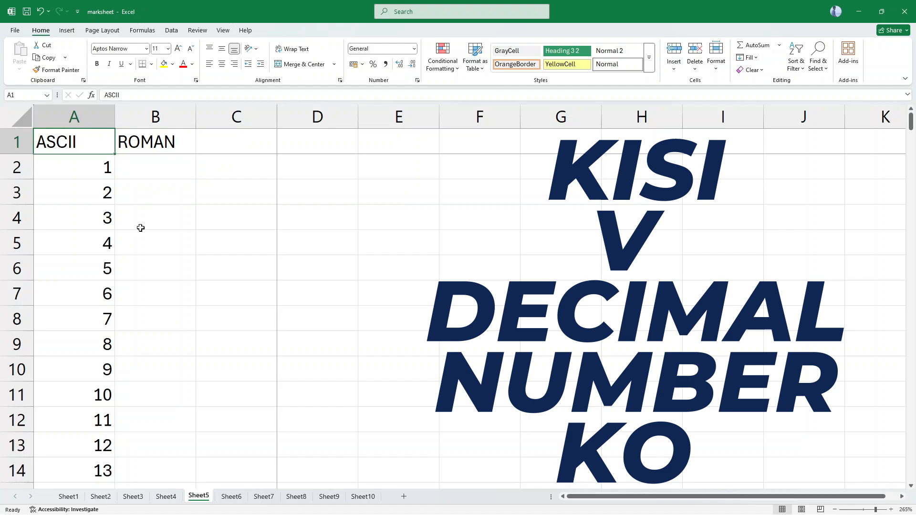
On Sheet5, enter the heading DECIMAL in cell A1.
{"action": "type", "text": "de"}
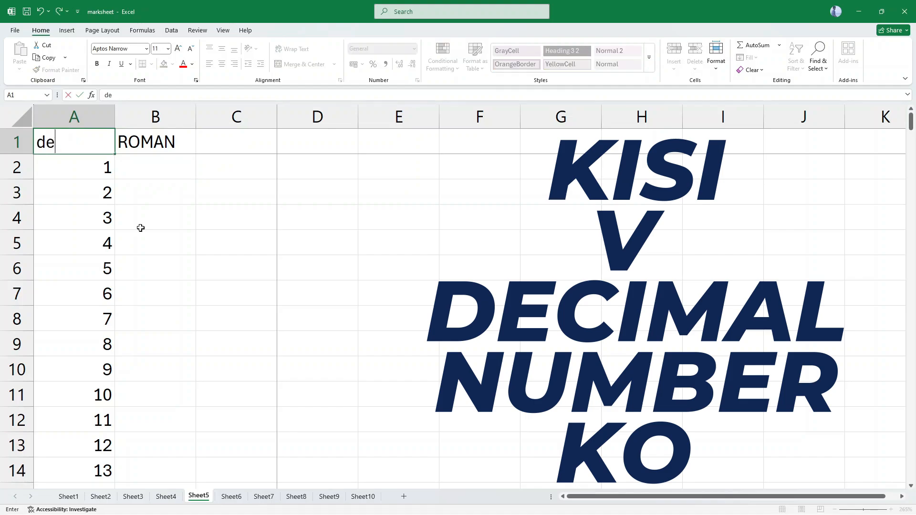
{"action": "type", "text": "c"}
{"action": "key", "text": "BackSpace"}
{"action": "key", "text": "BackSpace"}
{"action": "key", "text": "BackSpace"}
{"action": "type", "text": "DE"}
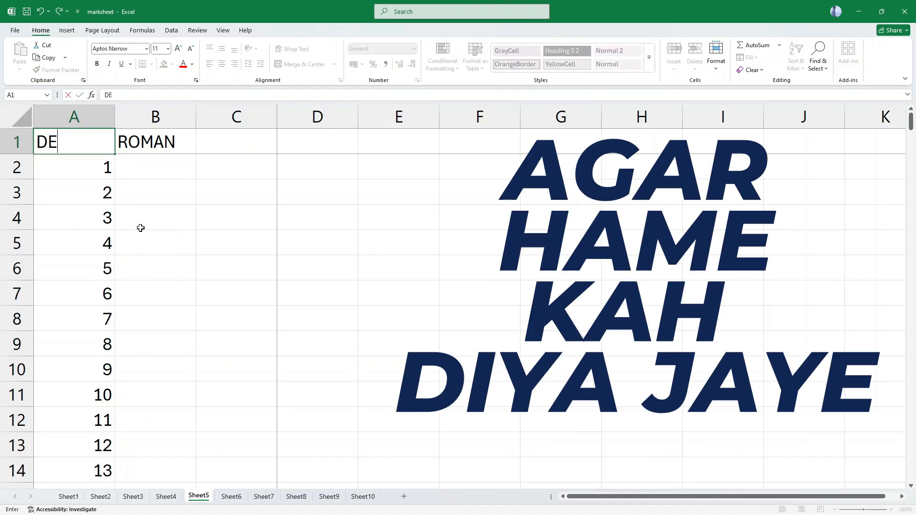
{"action": "type", "text": "CIMAL"}
{"action": "key", "text": "Tab"}
Enter the formula =ROMAN(A2) in cell B2 under ROMAN.
{"action": "key", "text": "Down"}
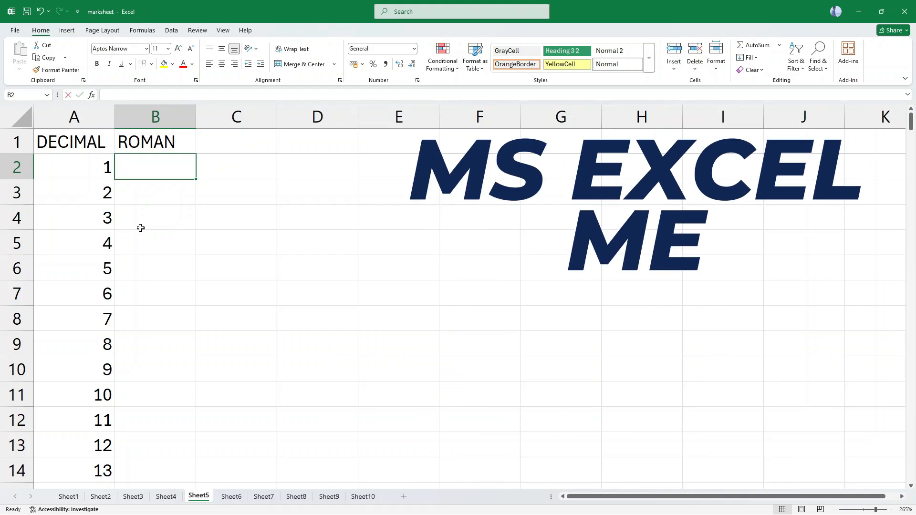
{"action": "type", "text": "=ROMAN("}
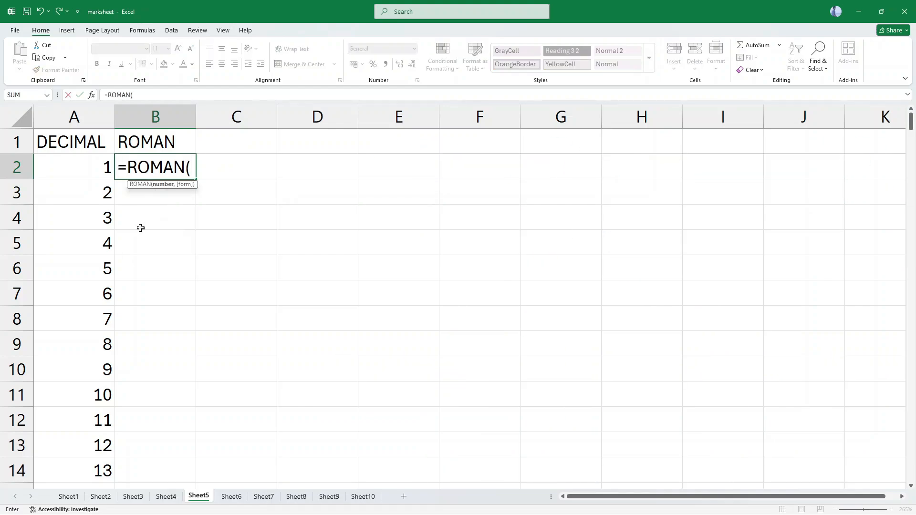
{"action": "type", "text": "A1)"}
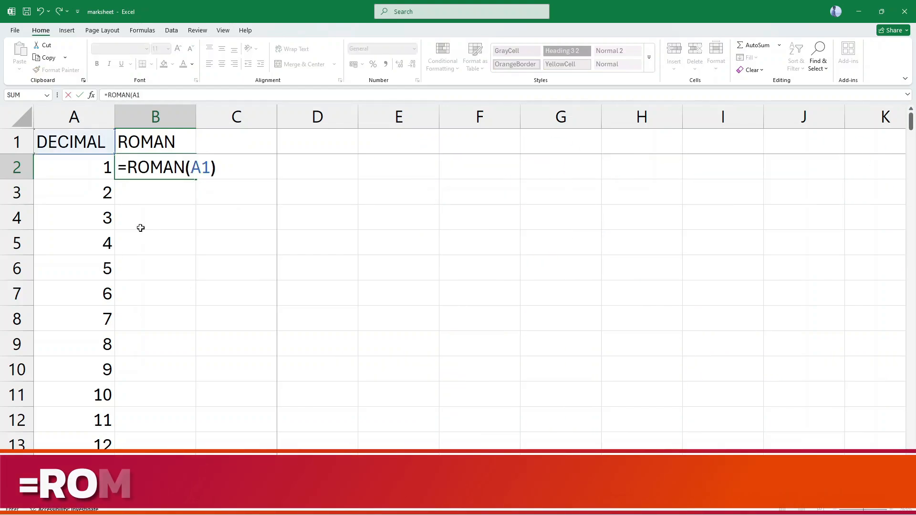
{"action": "key", "text": "BackSpace"}
{"action": "key", "text": "BackSpace"}
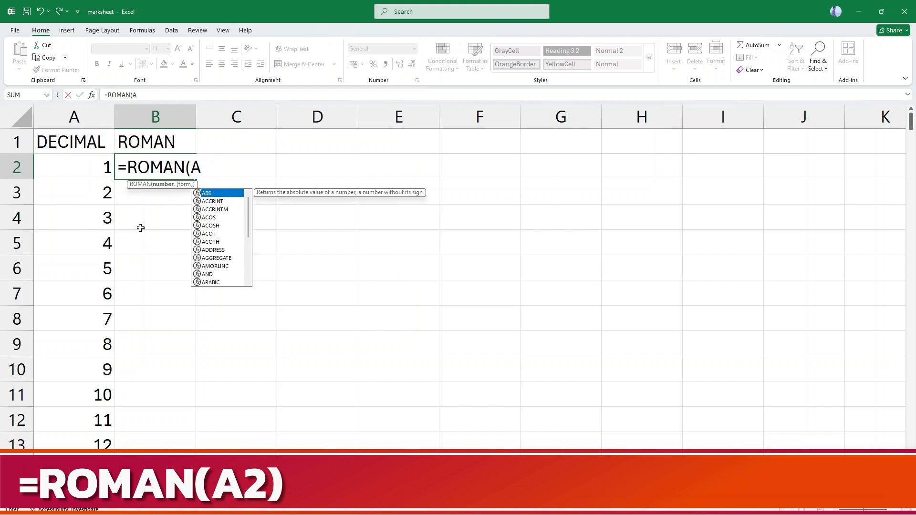
{"action": "type", "text": "2)"}
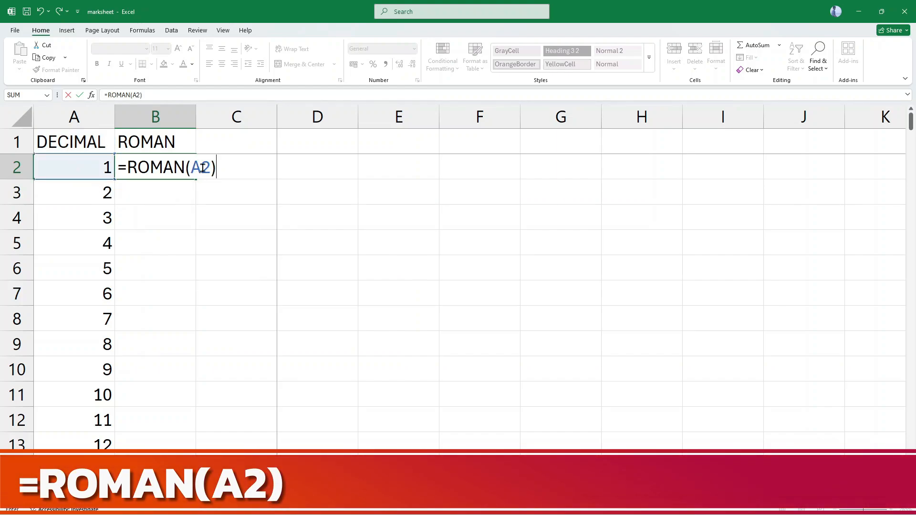
{"action": "key", "text": "Return"}
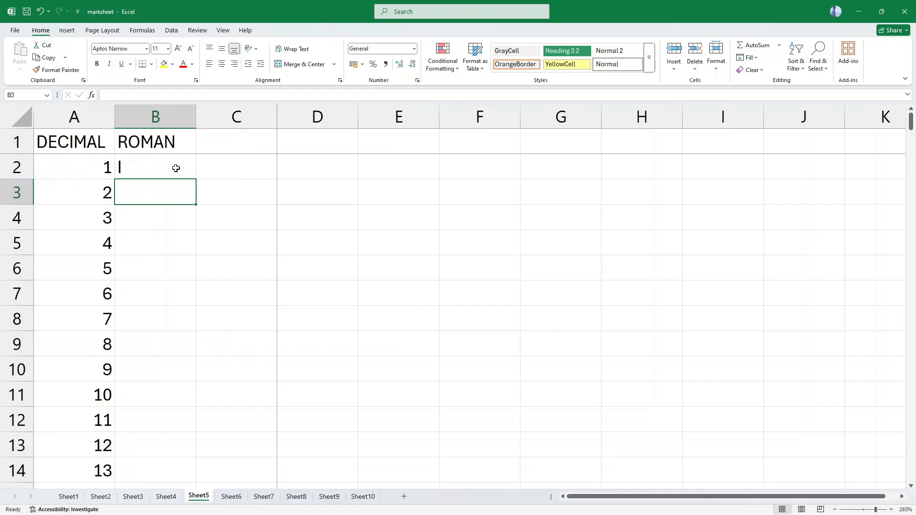
Fill the ROMAN formula from B2 down beside all the decimal numbers and review the numerals.
{"action": "left_click", "coordinate": [118, 159]}
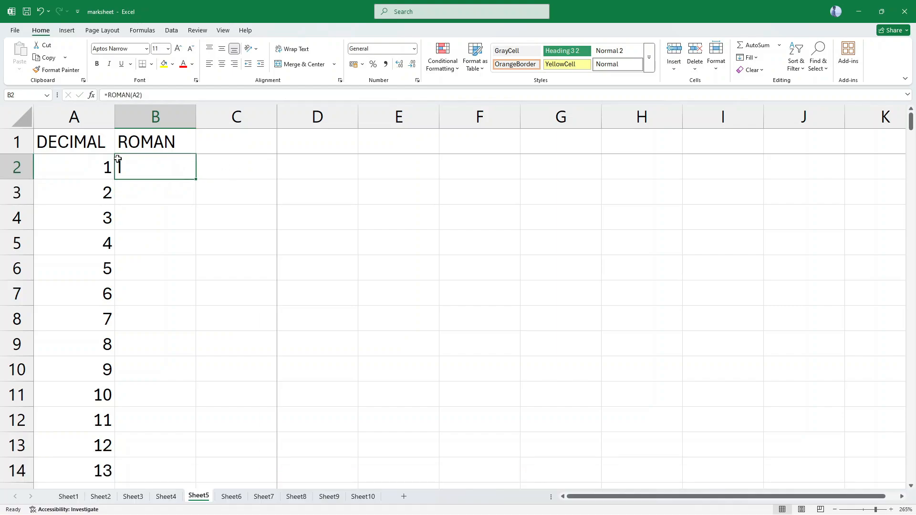
{"action": "double_click", "coordinate": [196, 181]}
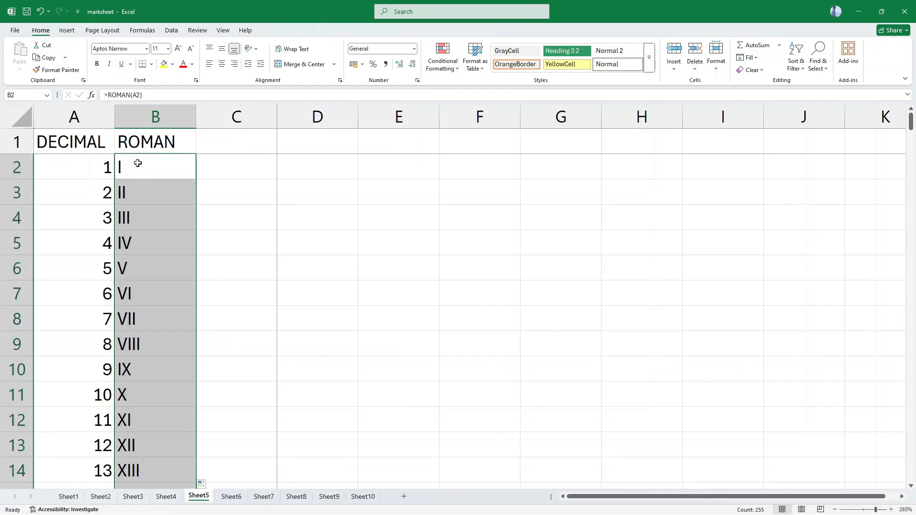
{"action": "scroll", "coordinate": [142, 334], "scroll_direction": "down", "scroll_amount": 9}
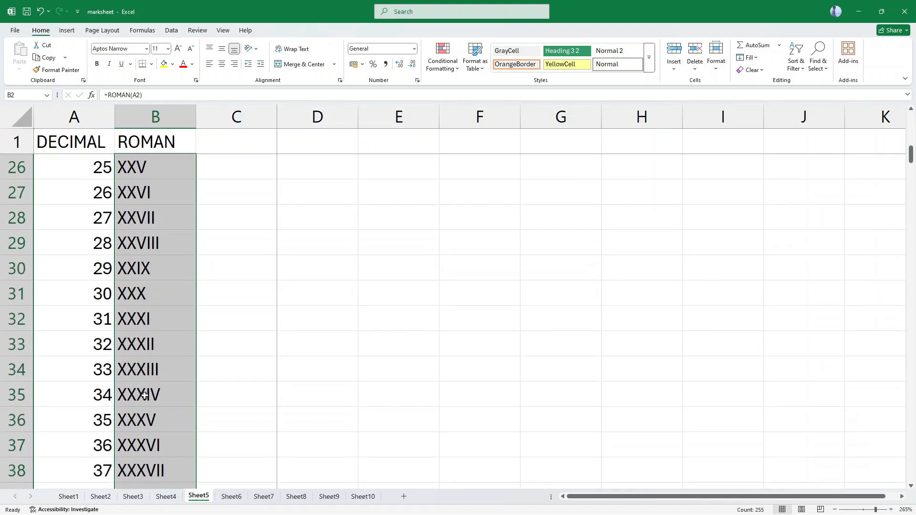
{"action": "scroll", "coordinate": [144, 403], "scroll_direction": "down", "scroll_amount": 6}
{"action": "scroll", "coordinate": [140, 407], "scroll_direction": "up", "scroll_amount": 15}
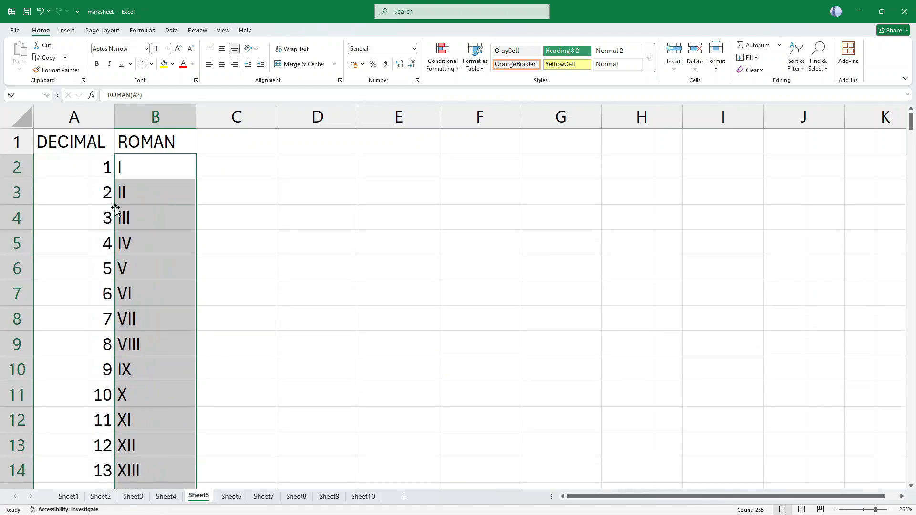
On Sheet6, enter the value 1 in cell A2 under DECIMAL.
{"action": "key", "text": "ctrl+c"}
{"action": "key", "text": "ctrl+Page_Down"}
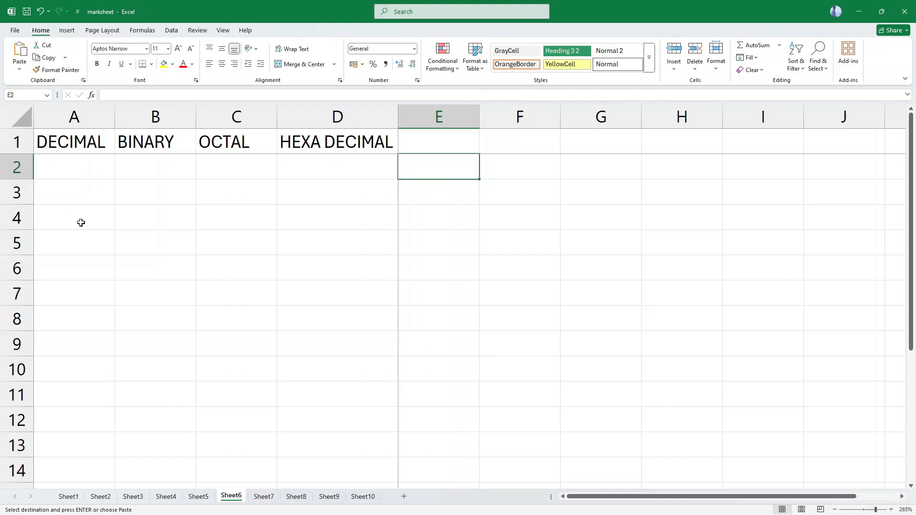
{"action": "left_click", "coordinate": [63, 171]}
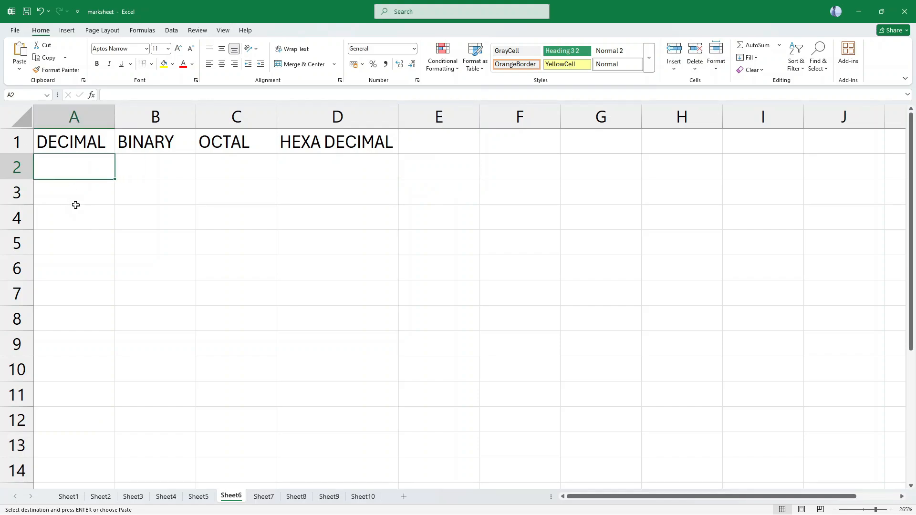
{"action": "type", "text": "1"}
{"action": "key", "text": "Tab"}
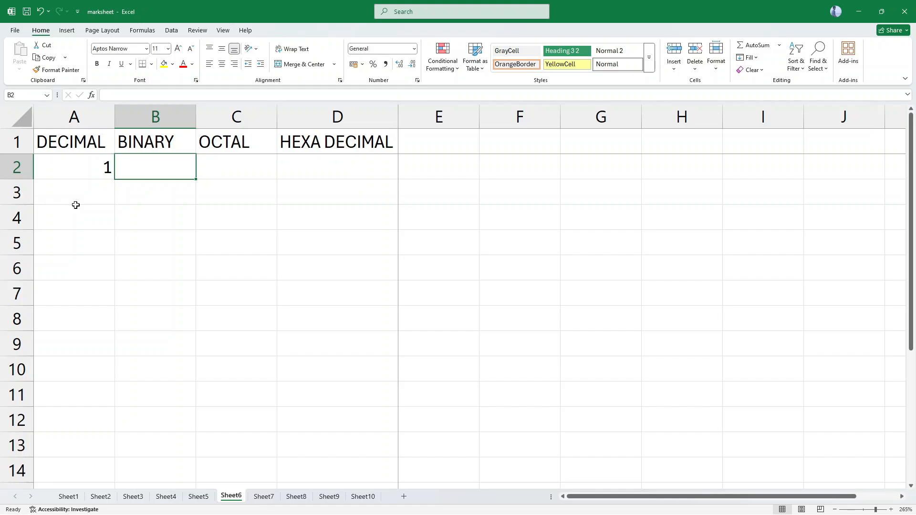
Enter the formula =DEC2BIN(A2) in cell B2 under BINARY.
{"action": "type", "text": "=D"}
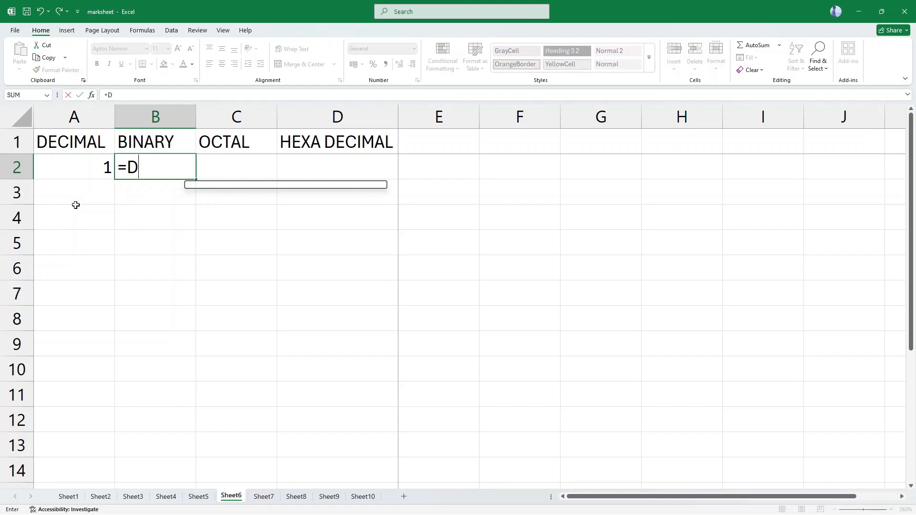
{"action": "type", "text": "EC2BIN("}
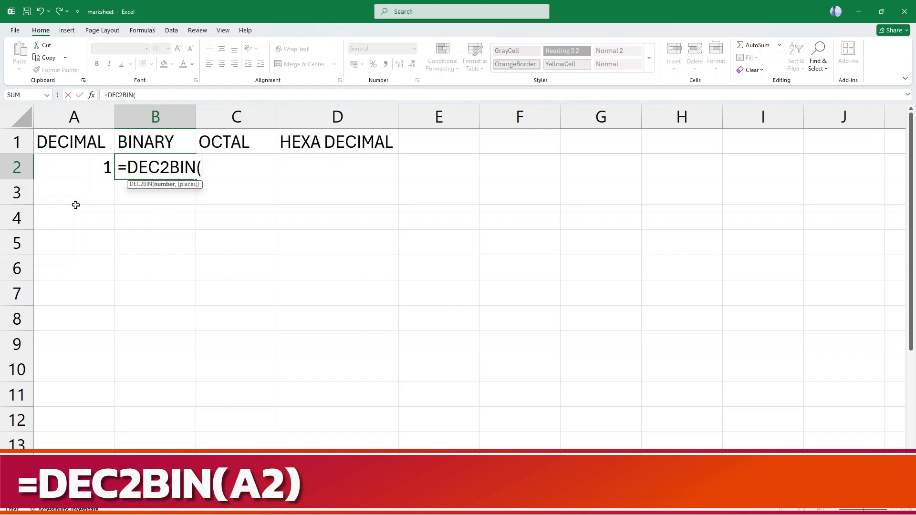
{"action": "type", "text": "A12"}
{"action": "key", "text": "BackSpace"}
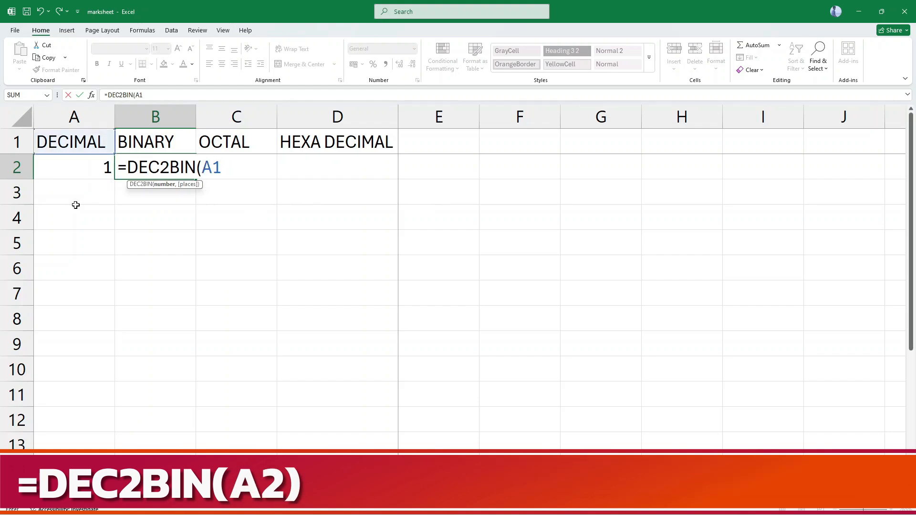
{"action": "key", "text": "BackSpace"}
{"action": "type", "text": "2)"}
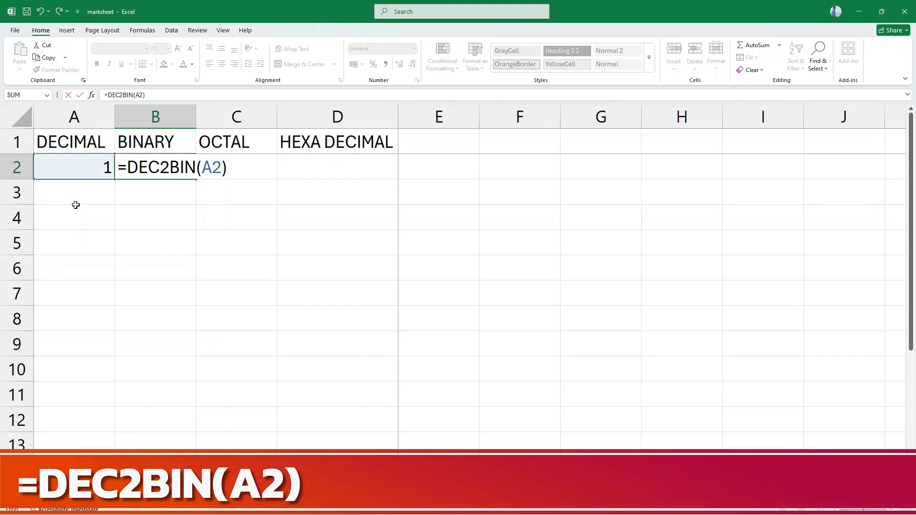
{"action": "left_click", "coordinate": [76, 205]}
{"action": "key", "text": "Up"}
{"action": "key", "text": "Right"}
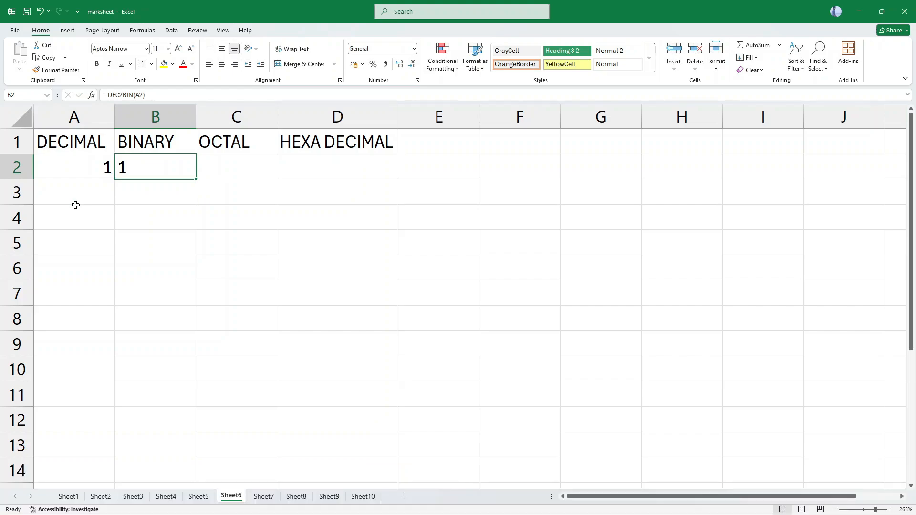
Extend the decimal series in column A from 1 to 21 and fill the DEC2BIN formula from B2 down beside it.
{"action": "key", "text": "Left"}
{"action": "left_click_drag", "start_coordinate": [115, 177], "coordinate": [112, 477]}
{"action": "key", "text": "Right"}
{"action": "double_click", "coordinate": [197, 178]}
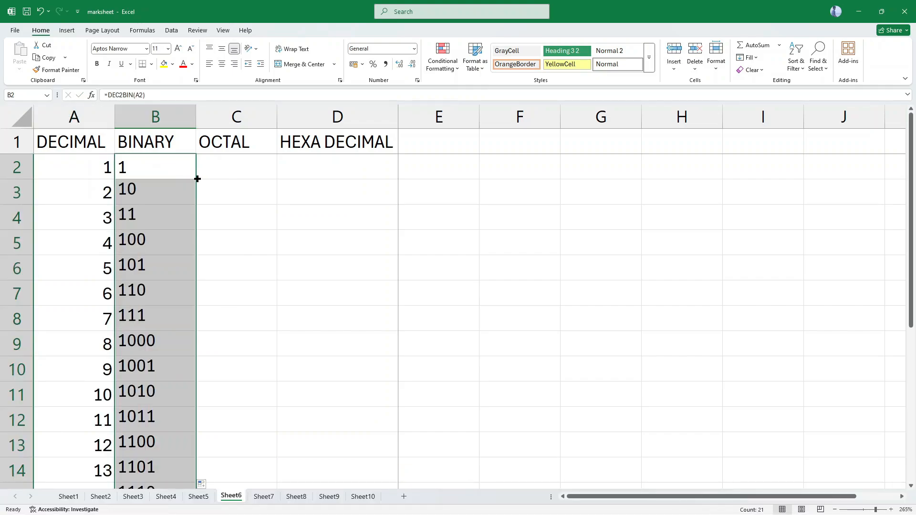
{"action": "scroll", "coordinate": [158, 399], "scroll_direction": "down", "scroll_amount": 5}
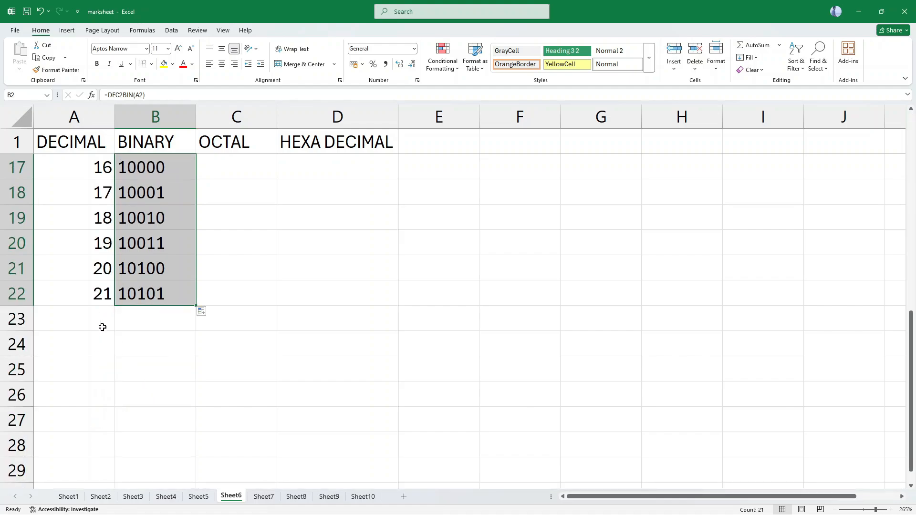
{"action": "scroll", "coordinate": [236, 188], "scroll_direction": "up", "scroll_amount": 5}
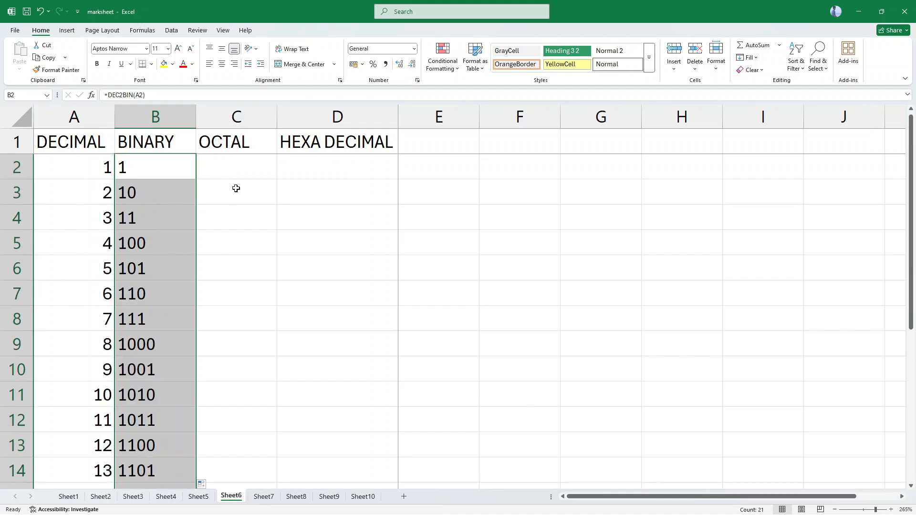
Enter the formula =DEC2OCT(A2) in cell C2 under OCTAL and fill it down beside all the decimal numbers.
{"action": "left_click", "coordinate": [241, 164]}
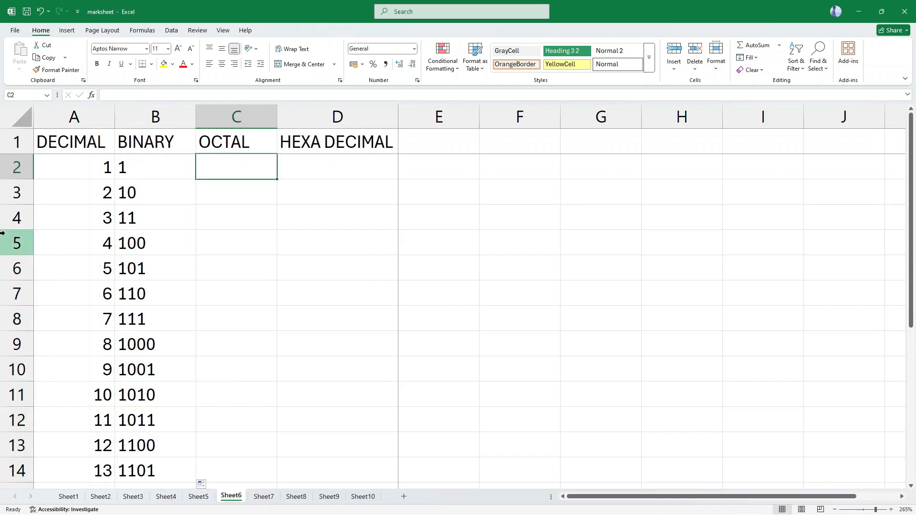
{"action": "type", "text": "=DEC"}
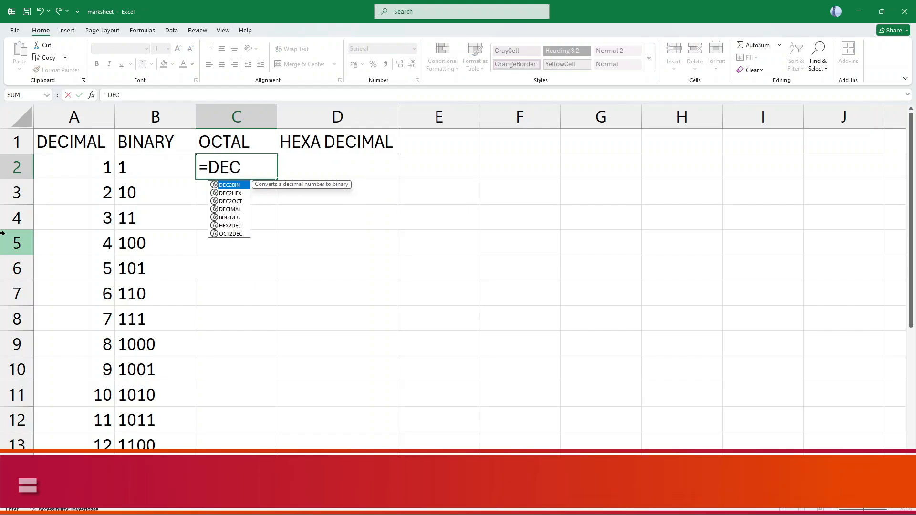
{"action": "type", "text": "2OCT"}
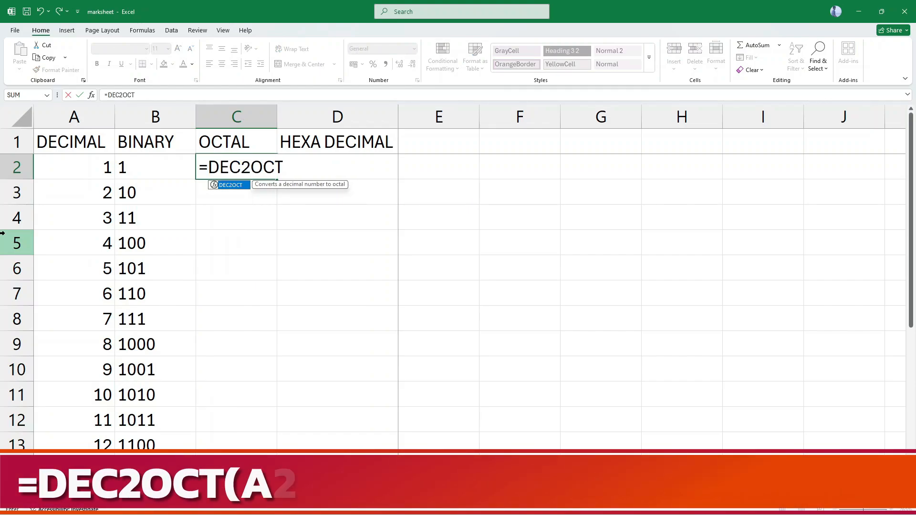
{"action": "type", "text": "(A"}
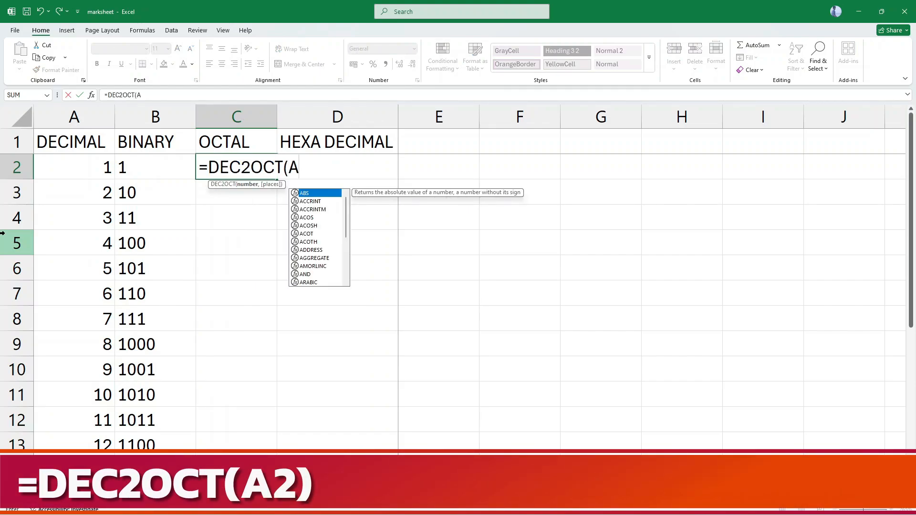
{"action": "type", "text": "2)"}
{"action": "key", "text": "Return"}
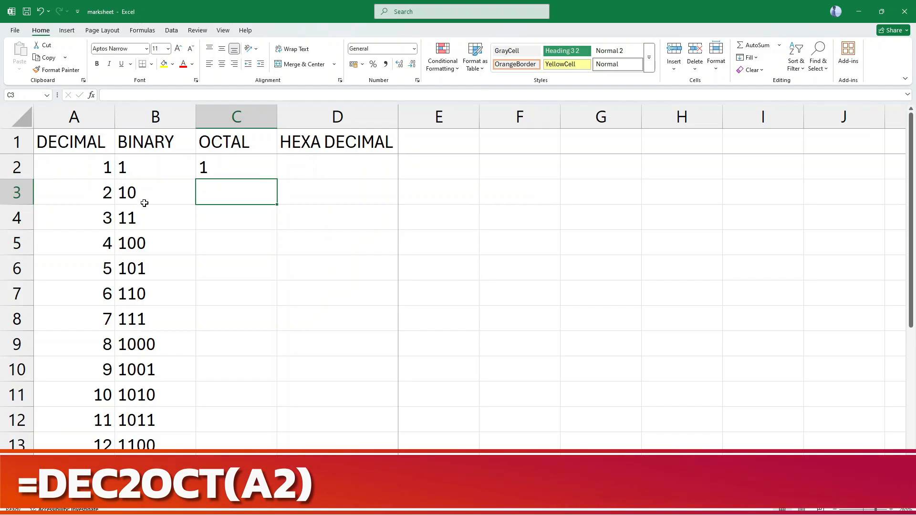
{"action": "left_click", "coordinate": [232, 162]}
{"action": "double_click", "coordinate": [278, 180]}
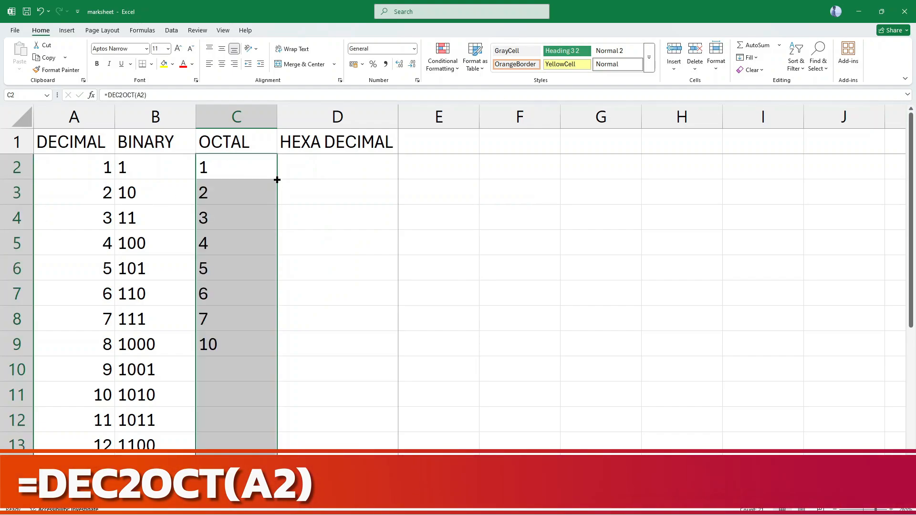
Enter the formula =DEC2HEX(A2) in cell D2 under HEXA DECIMAL, fill it down the column and review the converted values.
{"action": "left_click", "coordinate": [315, 163]}
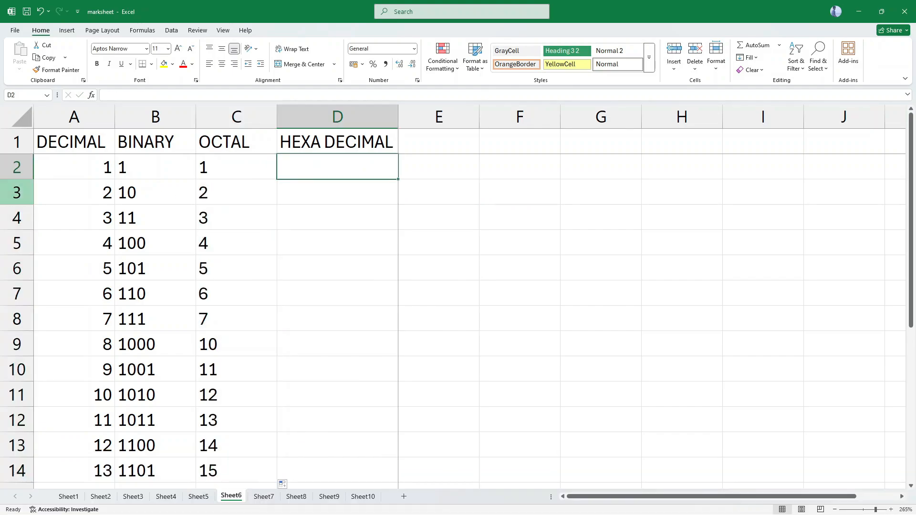
{"action": "type", "text": "="}
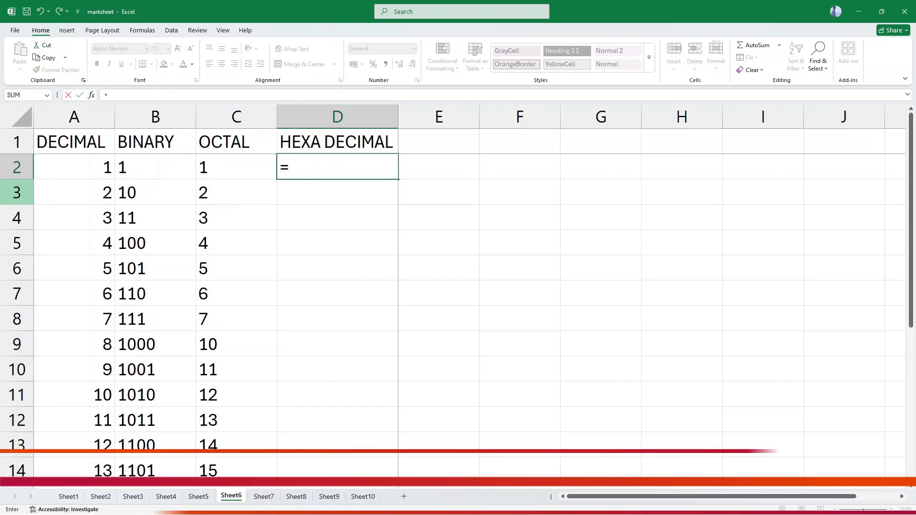
{"action": "type", "text": "DEC2HE"}
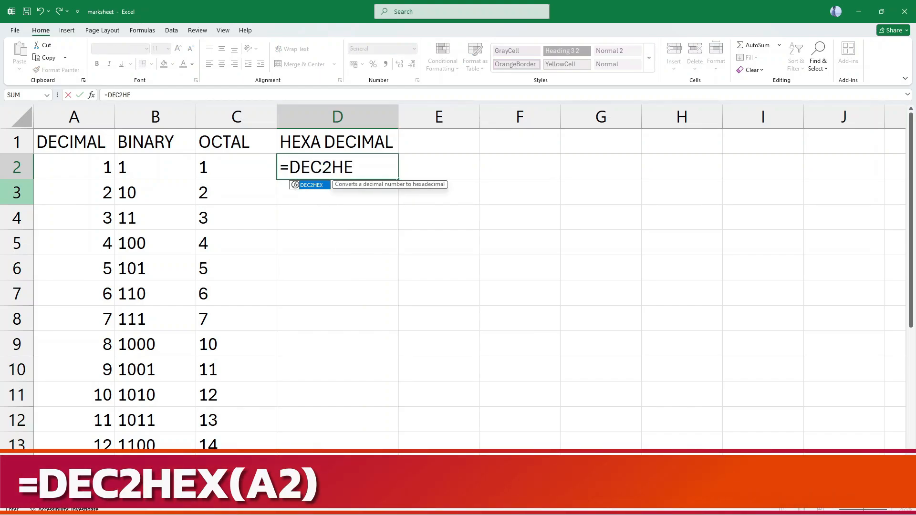
{"action": "type", "text": "X(A2)"}
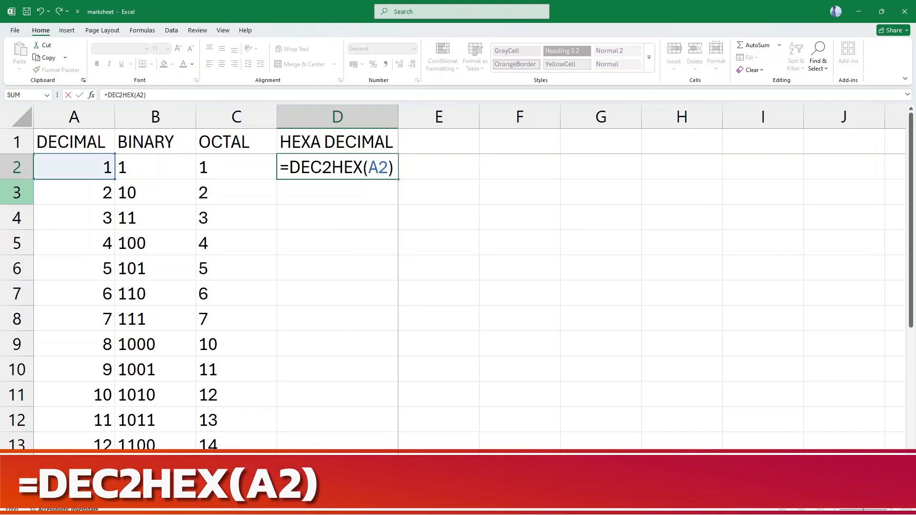
{"action": "key", "text": "Return"}
{"action": "left_click", "coordinate": [357, 175]}
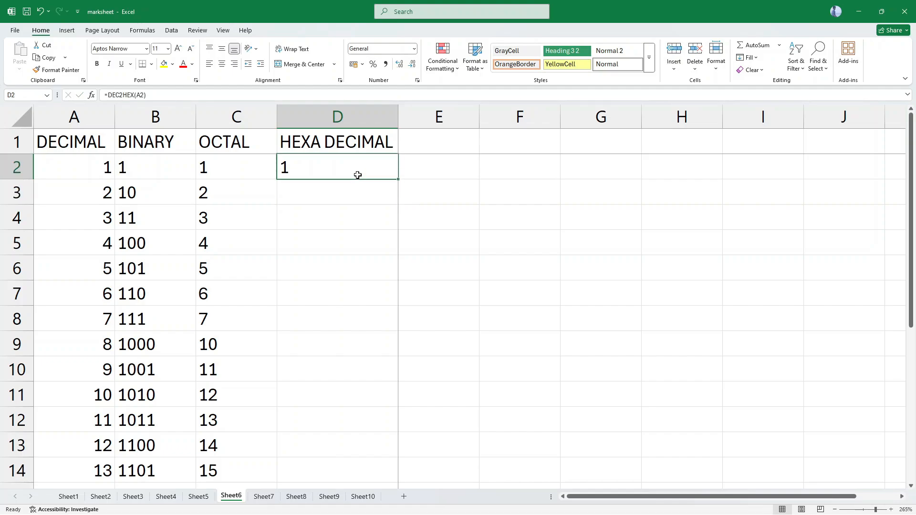
{"action": "double_click", "coordinate": [398, 180]}
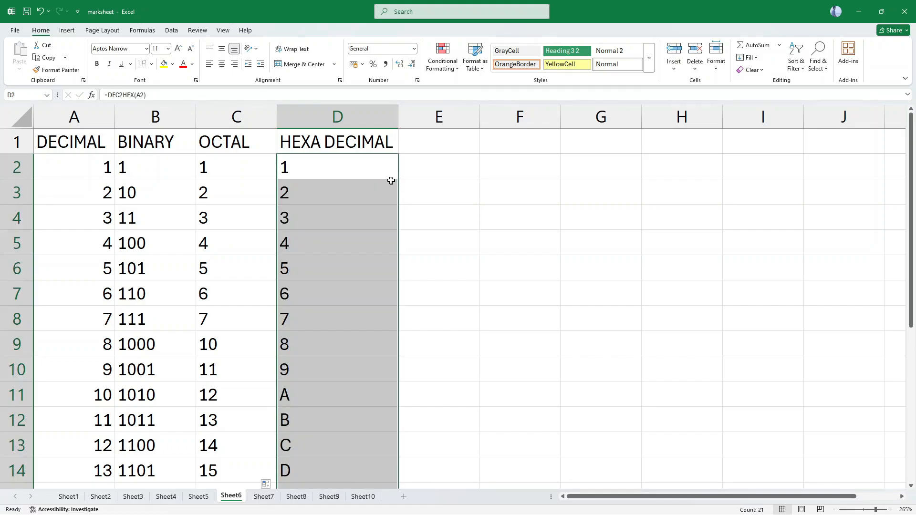
{"action": "scroll", "coordinate": [334, 310], "scroll_direction": "down", "scroll_amount": 3}
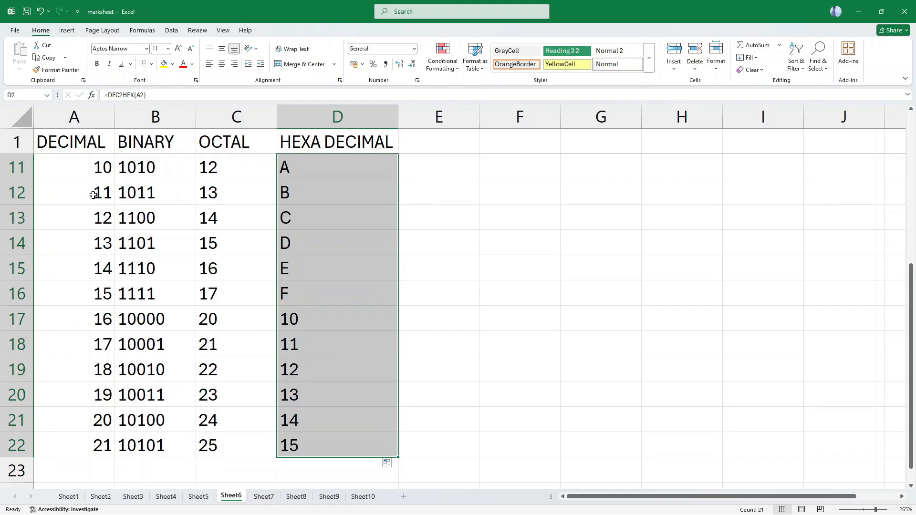
{"action": "scroll", "coordinate": [94, 194], "scroll_direction": "up", "scroll_amount": 3}
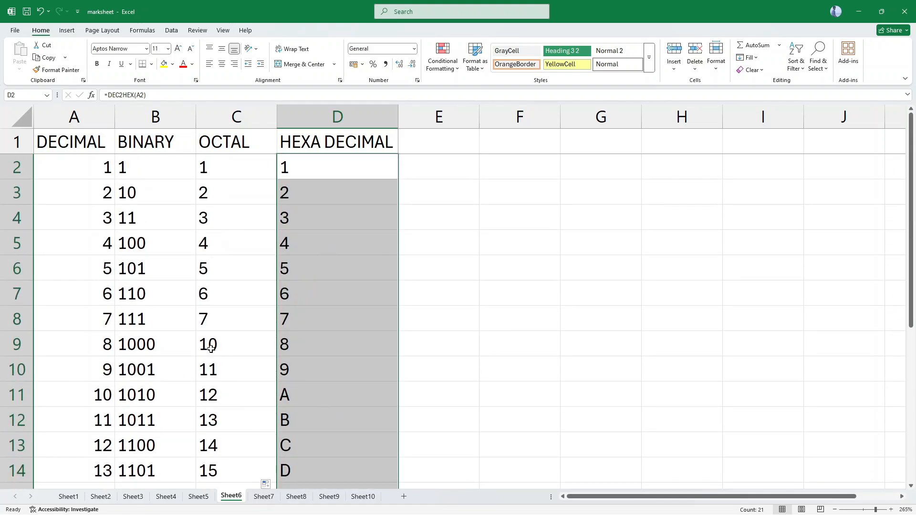
Enter the hexadecimal value 16 in cell D23, below the last HEXA DECIMAL entry.
{"action": "scroll", "coordinate": [207, 350], "scroll_direction": "down", "scroll_amount": 5}
{"action": "left_click", "coordinate": [100, 317]}
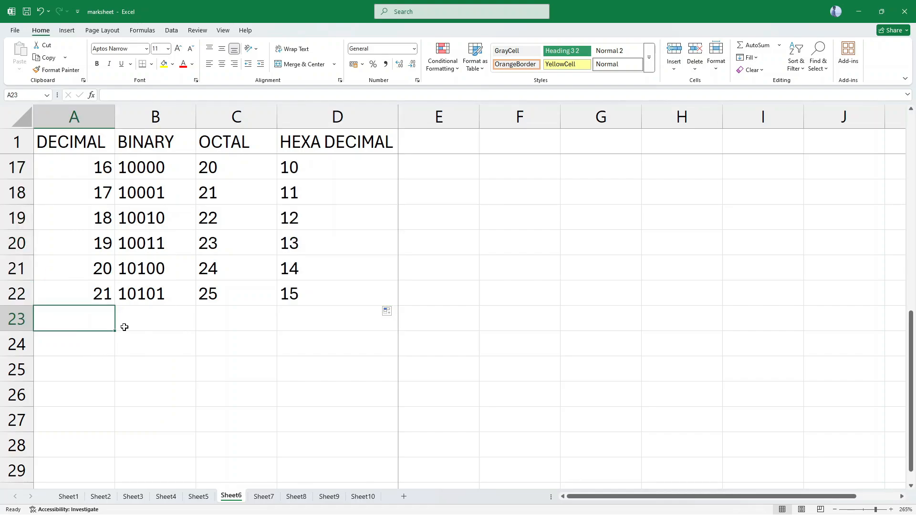
{"action": "left_click", "coordinate": [266, 323]}
{"action": "left_click", "coordinate": [302, 321]}
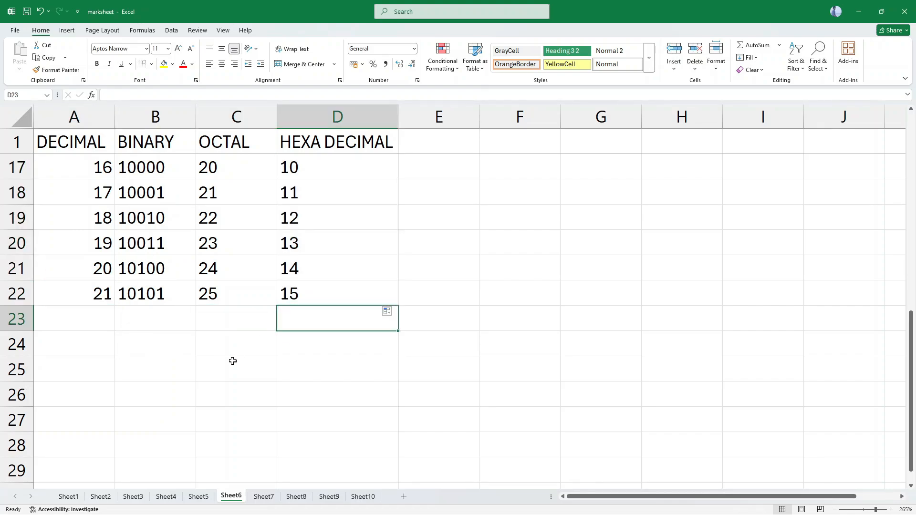
{"action": "type", "text": "16"}
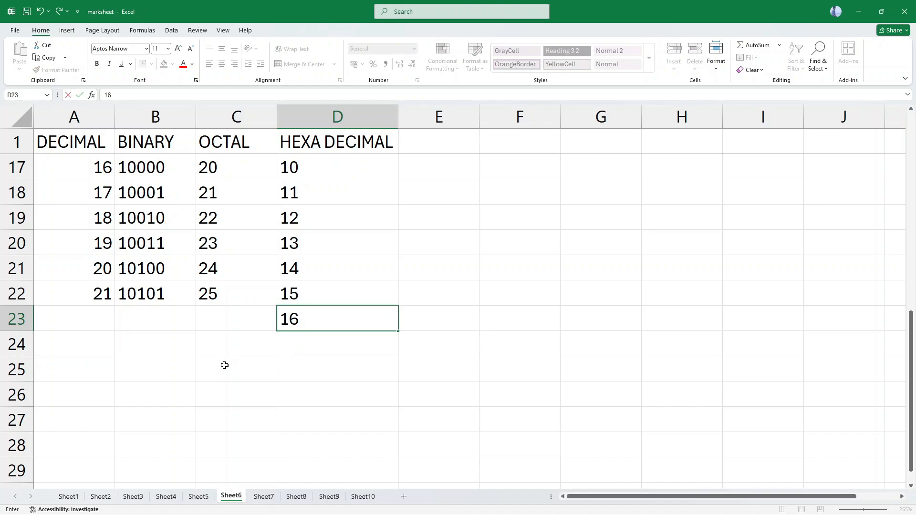
{"action": "left_click", "coordinate": [225, 366]}
{"action": "left_click", "coordinate": [352, 322]}
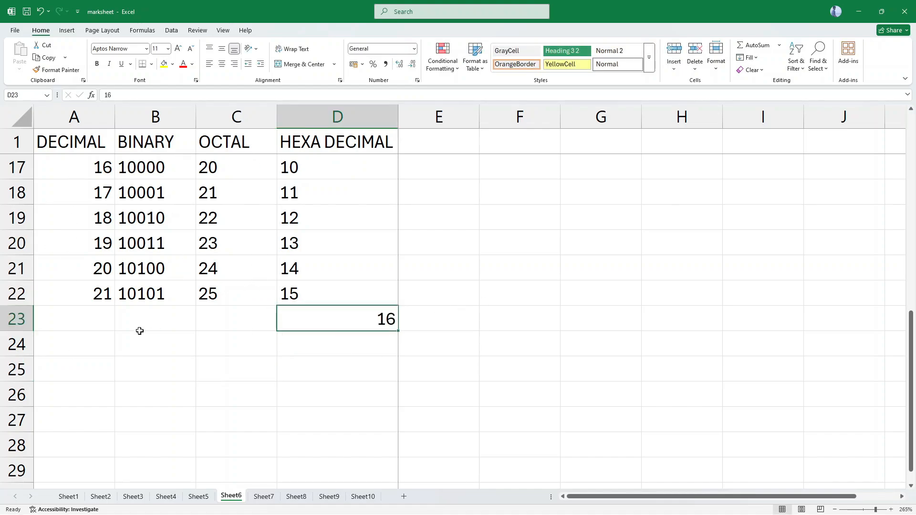
Enter the formula =HEX2DEC(D23) in cell A23 to convert the hexadecimal value back to decimal.
{"action": "left_click", "coordinate": [104, 316]}
{"action": "type", "text": "="}
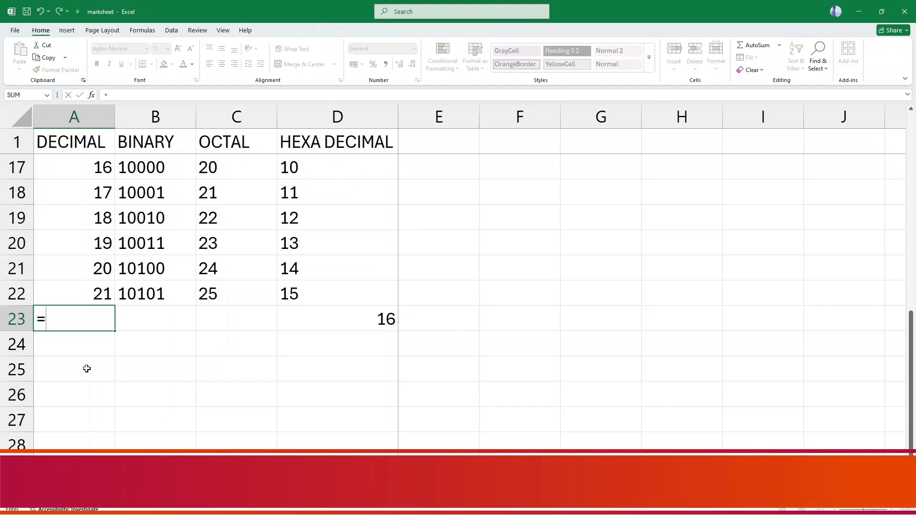
{"action": "type", "text": "HEX2"}
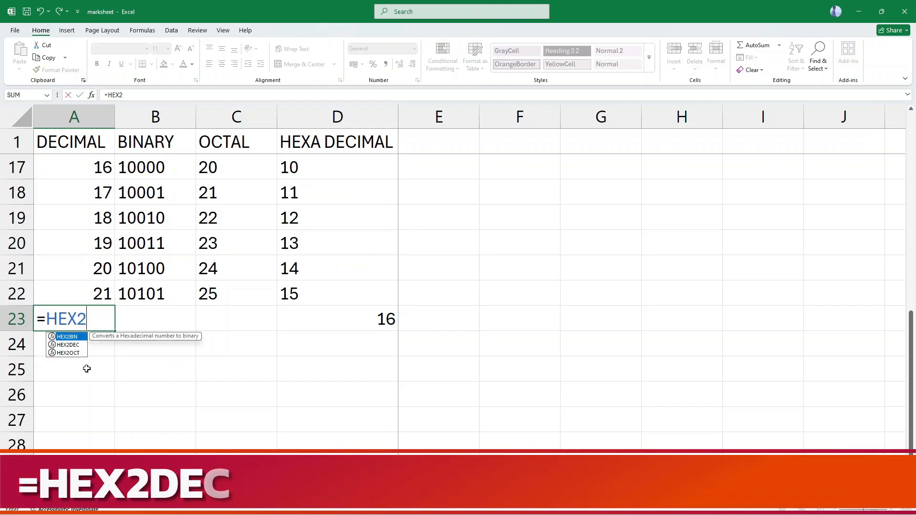
{"action": "type", "text": "DEC"}
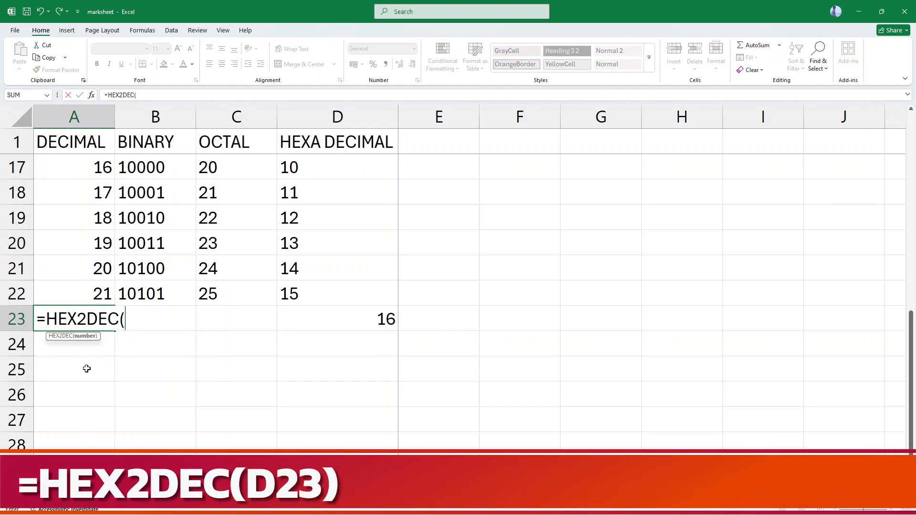
{"action": "type", "text": "(D"}
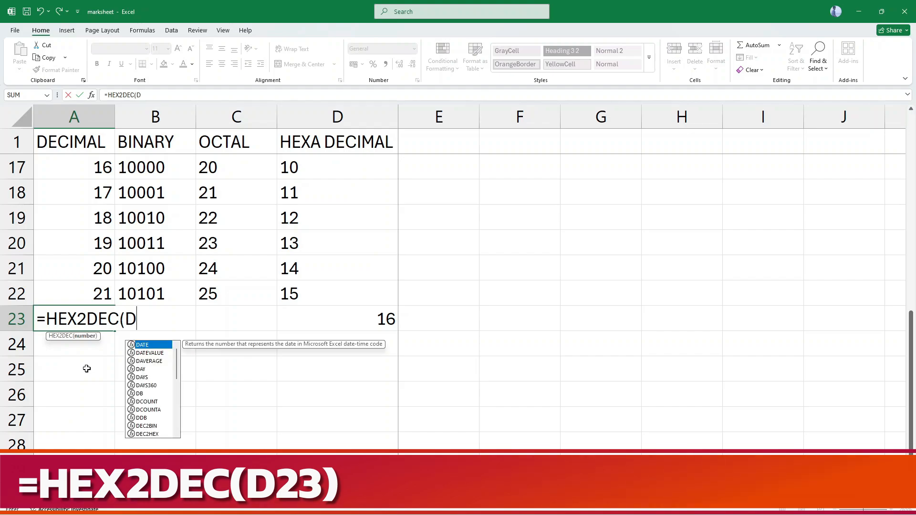
{"action": "type", "text": "2"}
{"action": "key", "text": "BackSpace"}
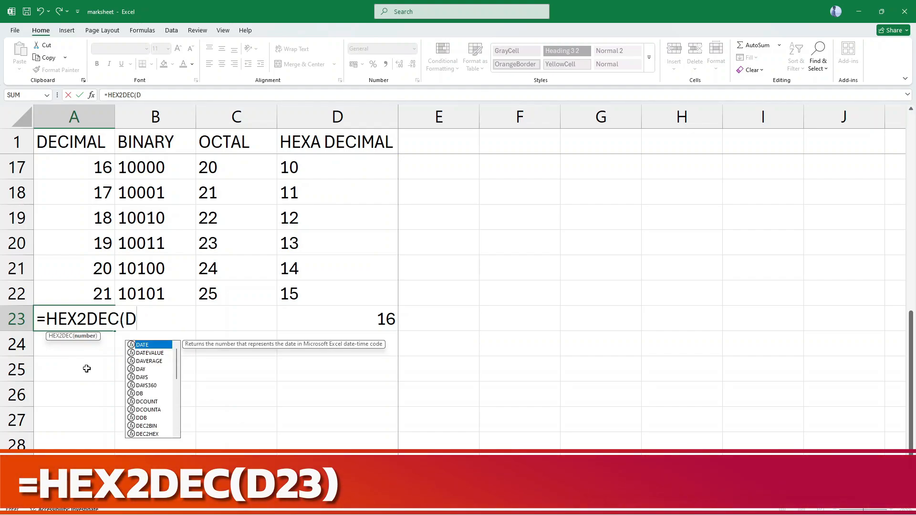
{"action": "type", "text": "23)"}
{"action": "left_click", "coordinate": [352, 326]}
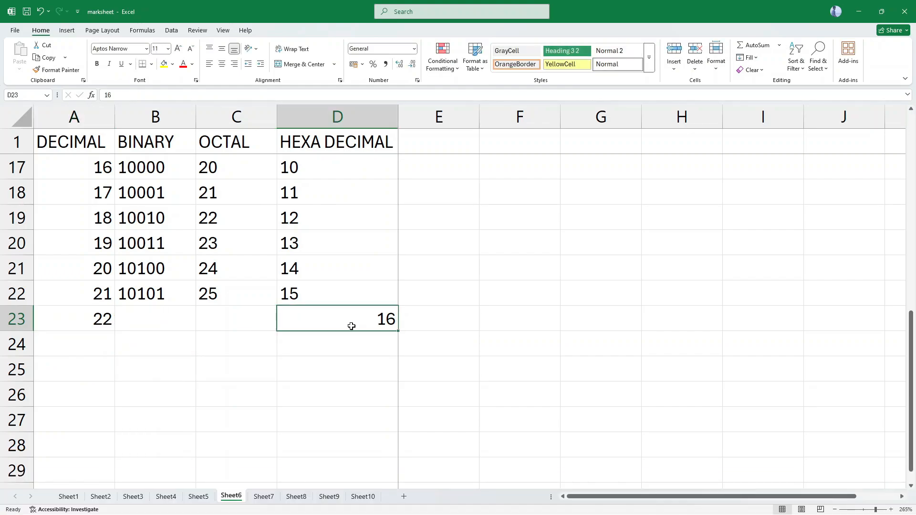
Enter the formula =HEX2BIN(D23) in cell B23 to convert the hexadecimal value to binary.
{"action": "left_click", "coordinate": [136, 319]}
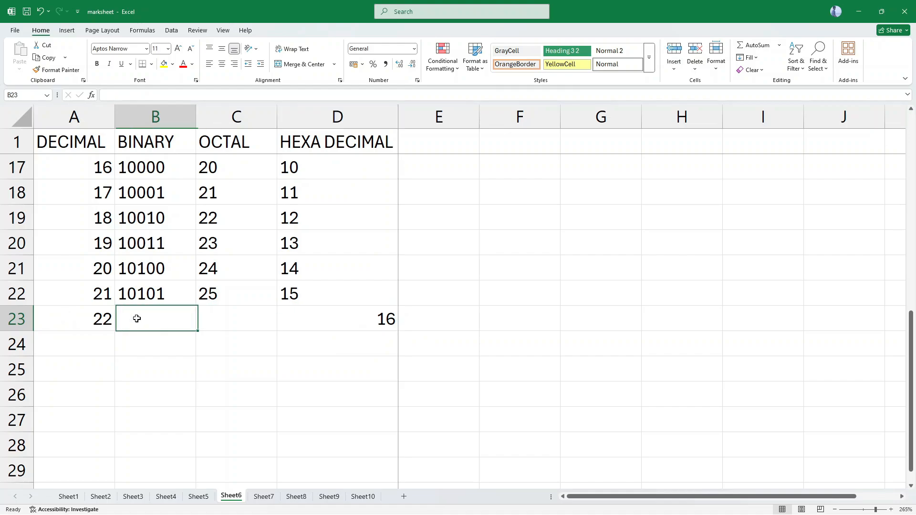
{"action": "type", "text": "=HEX2"}
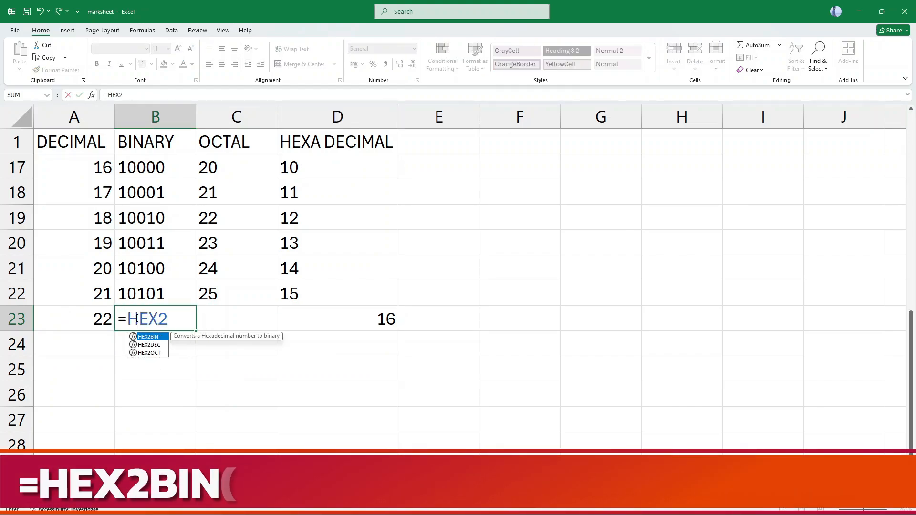
{"action": "type", "text": "BIN("}
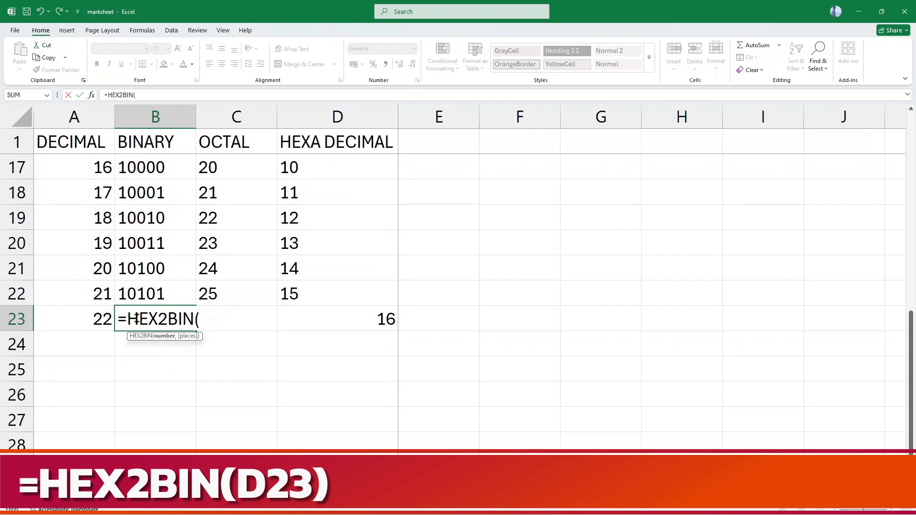
{"action": "type", "text": "D23"}
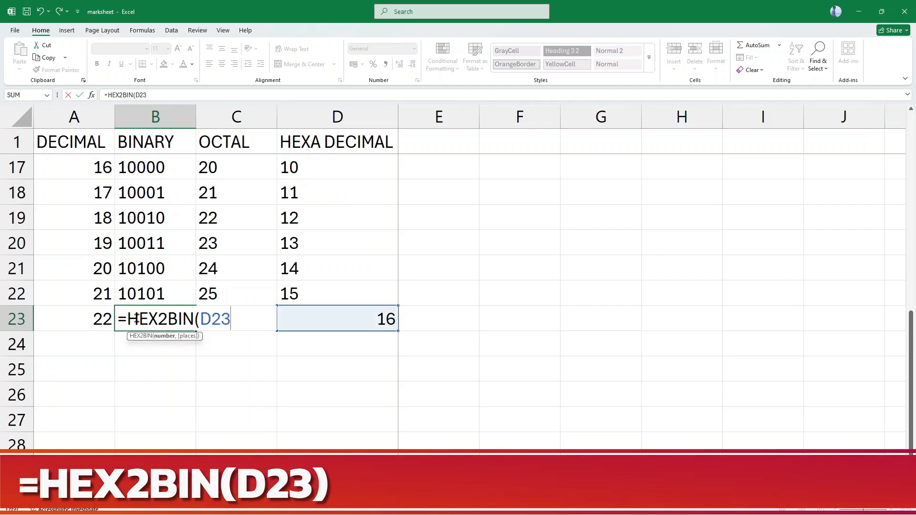
{"action": "key", "text": "Return"}
Enter the formula =HEX2OCT(D23) in cell C23 to convert the hexadecimal value to octal.
{"action": "key", "text": "Right"}
{"action": "key", "text": "Up"}
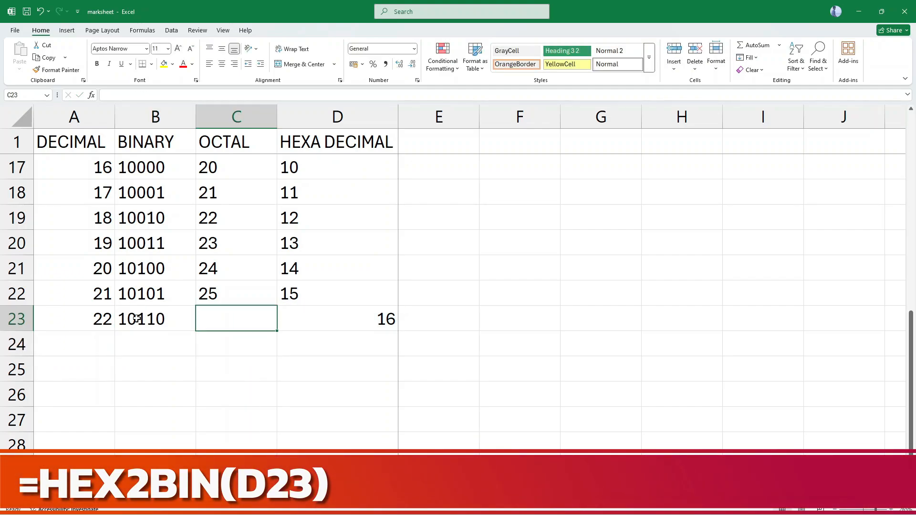
{"action": "type", "text": "="}
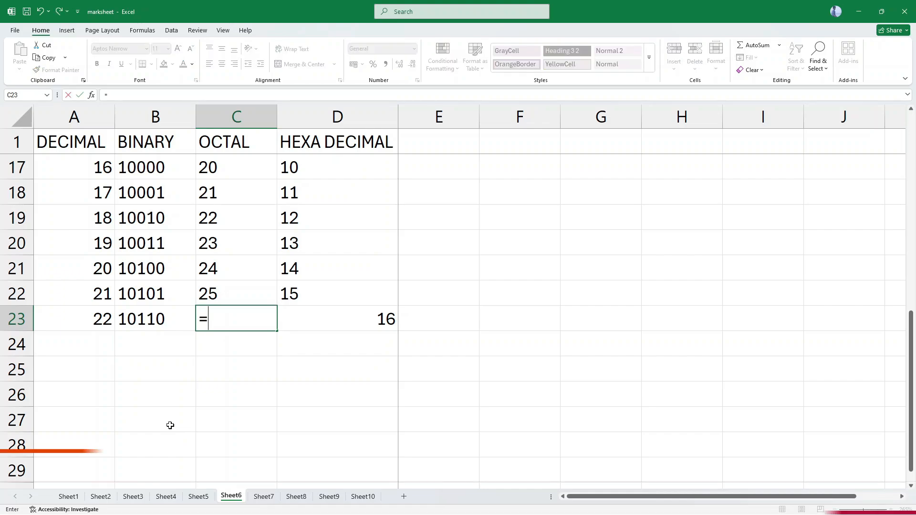
{"action": "type", "text": "HEX2"}
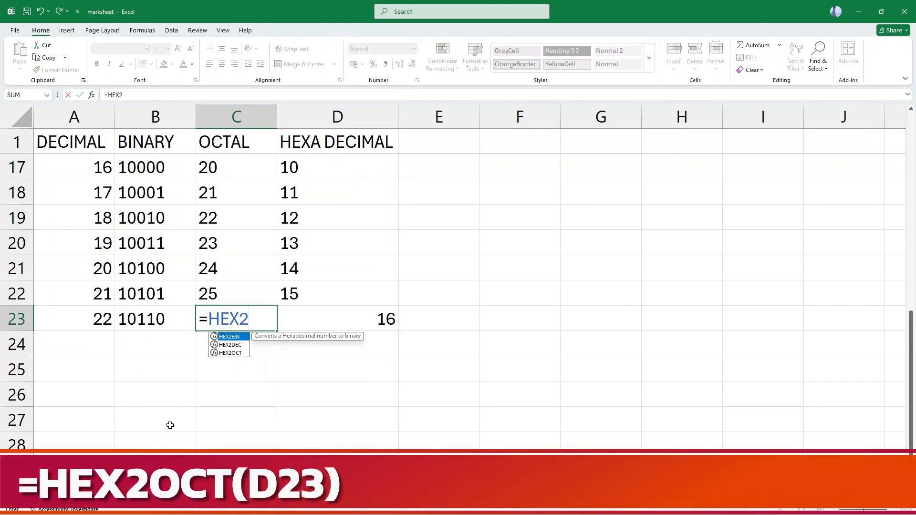
{"action": "type", "text": "OCT"}
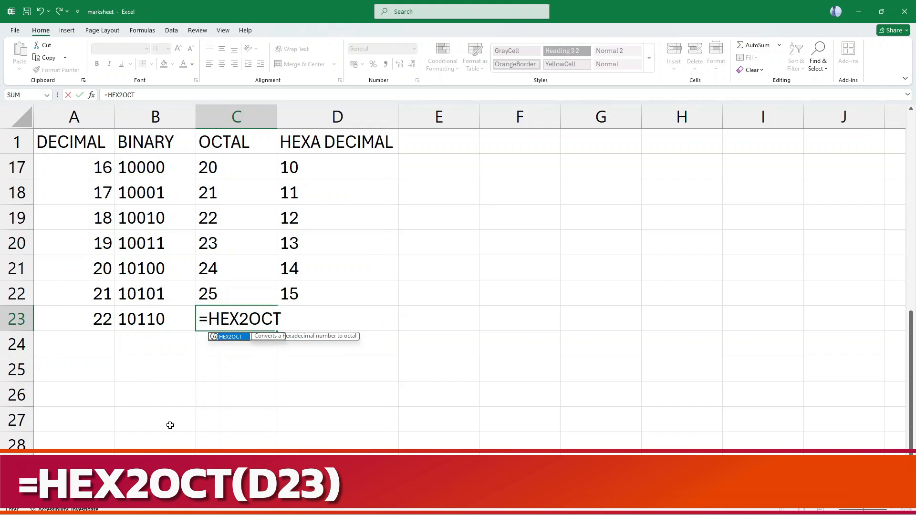
{"action": "type", "text": "(D"}
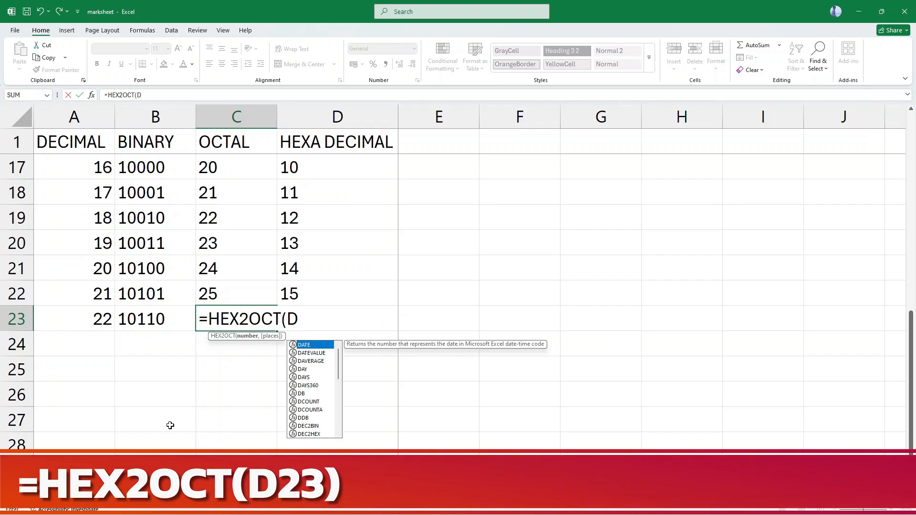
{"action": "type", "text": "23)"}
{"action": "key", "text": "Return"}
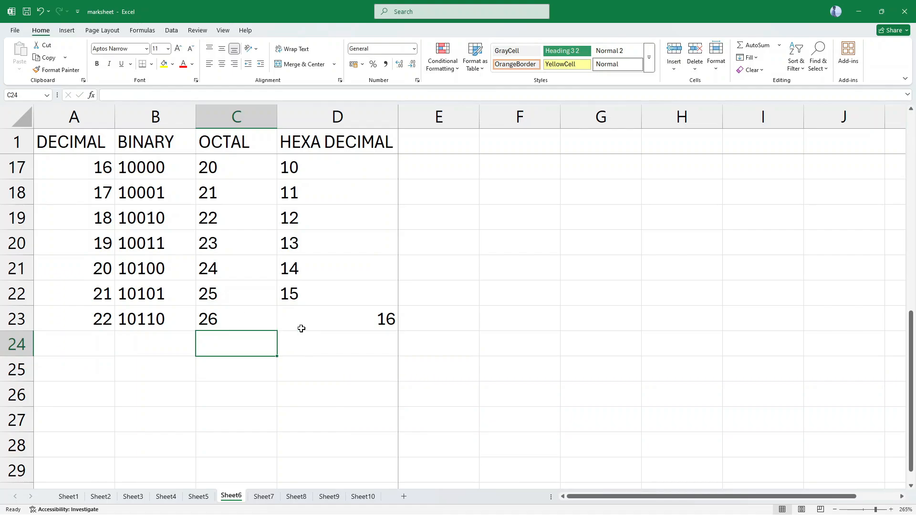
Enter the octal value 27 in cell C24, below the last OCTAL entry.
{"action": "left_click", "coordinate": [247, 324]}
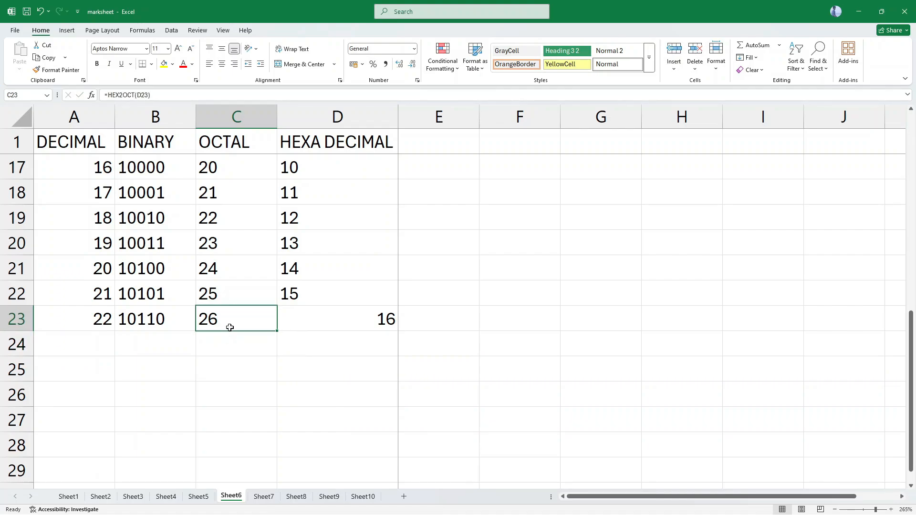
{"action": "left_click", "coordinate": [244, 343]}
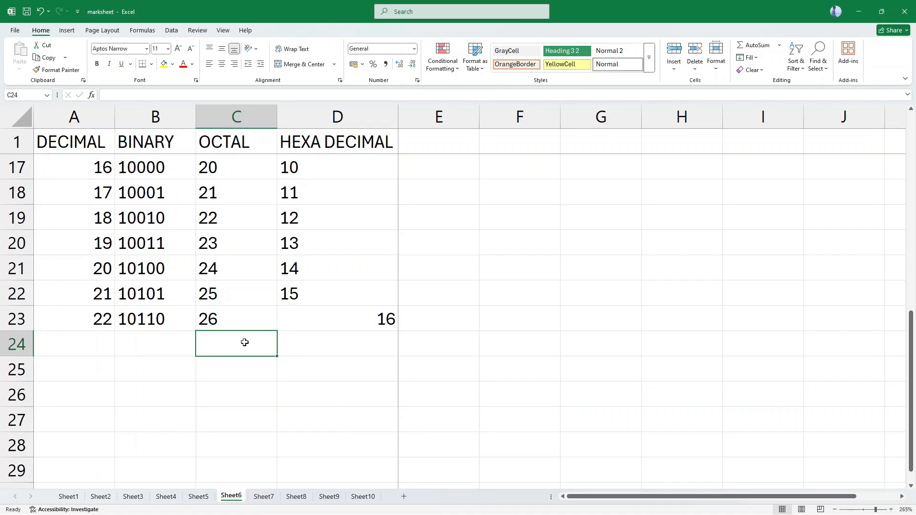
{"action": "type", "text": "27"}
{"action": "key", "text": "Return"}
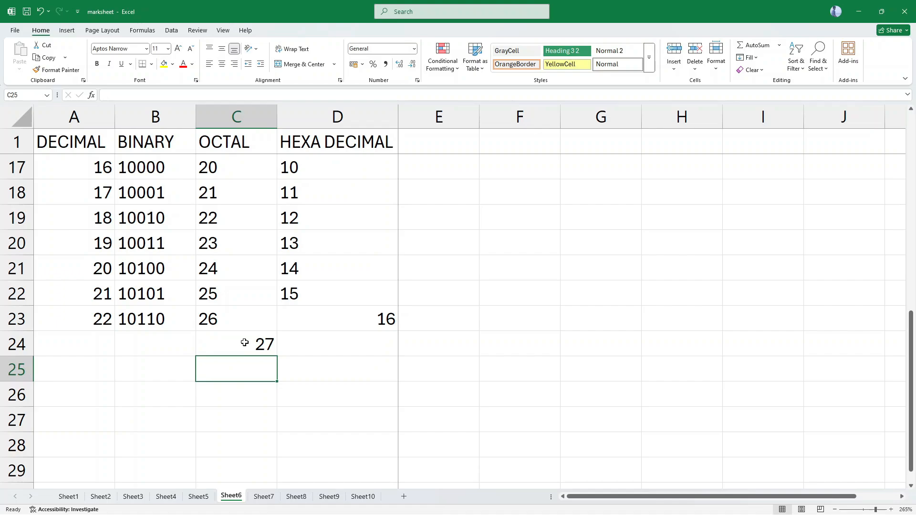
Enter the formula =OCT2DEC(C24) in cell A24 to convert the octal value to decimal.
{"action": "left_click", "coordinate": [91, 348]}
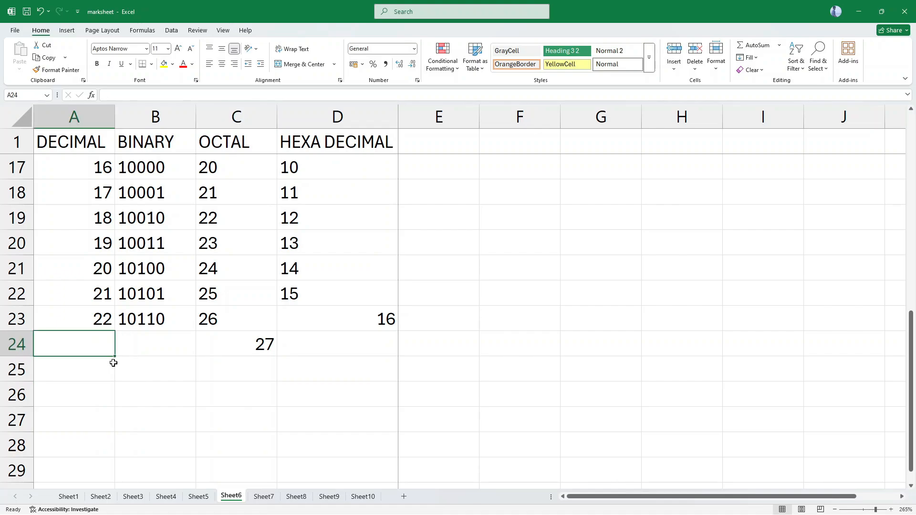
{"action": "type", "text": "=OCT"}
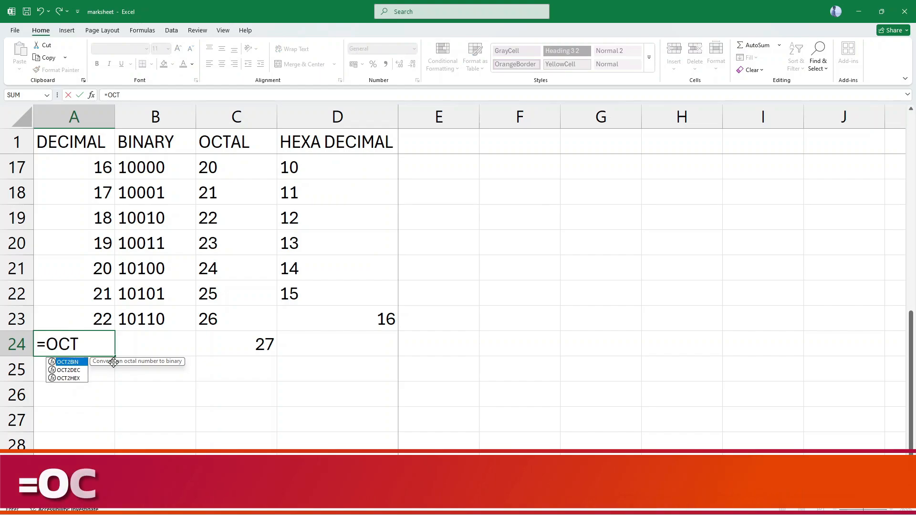
{"action": "type", "text": "2B"}
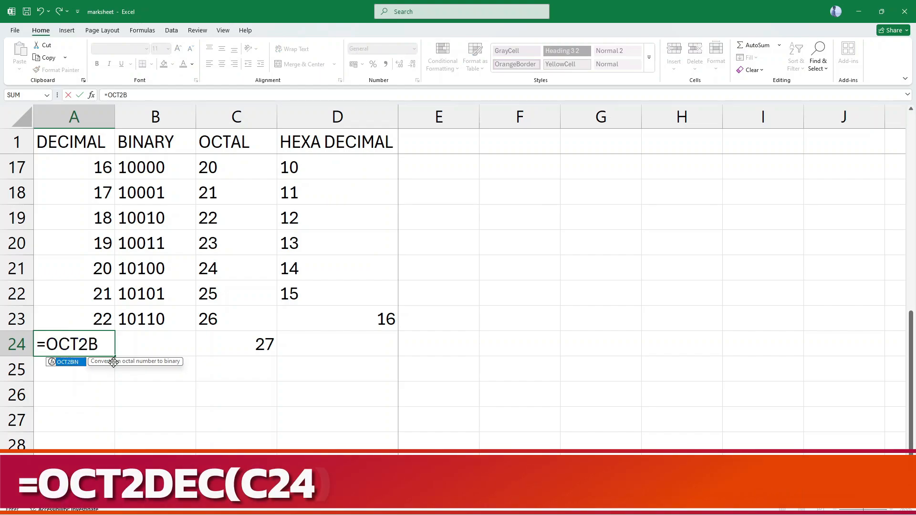
{"action": "key", "text": "BackSpace"}
{"action": "type", "text": "DEC("}
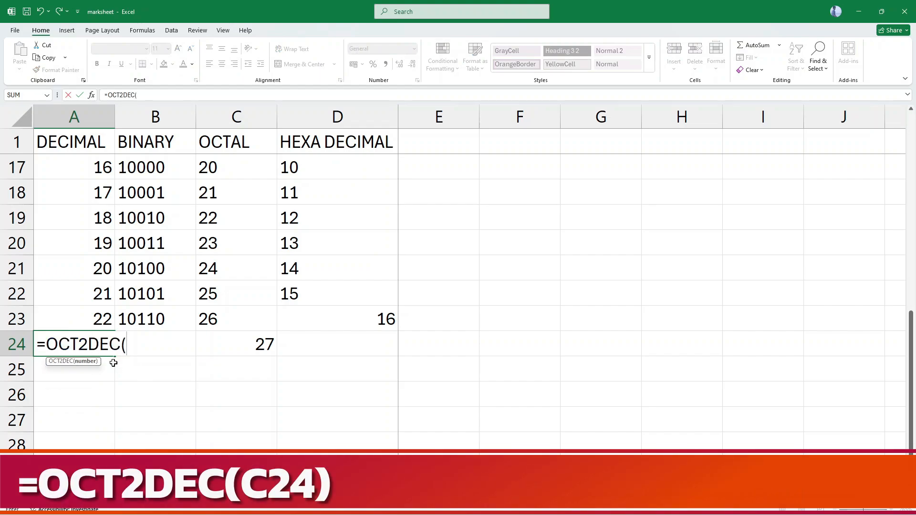
{"action": "type", "text": "C"}
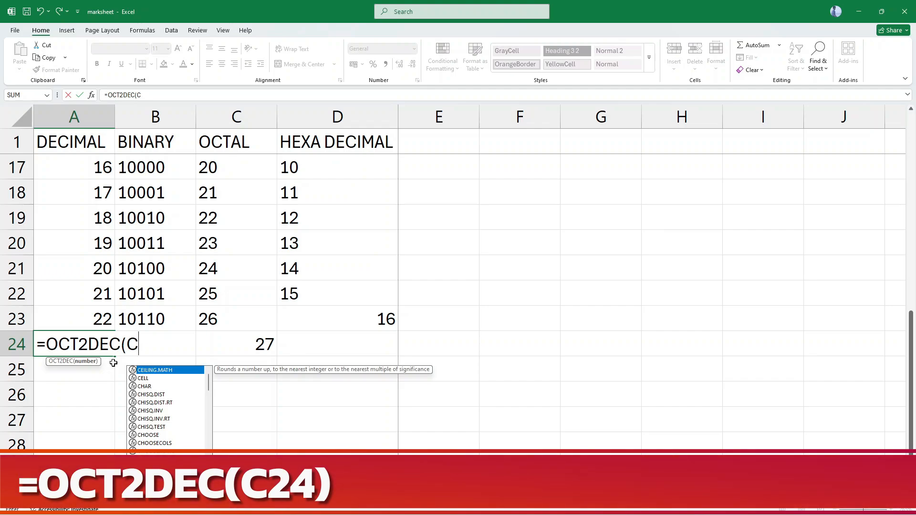
{"action": "type", "text": "24"}
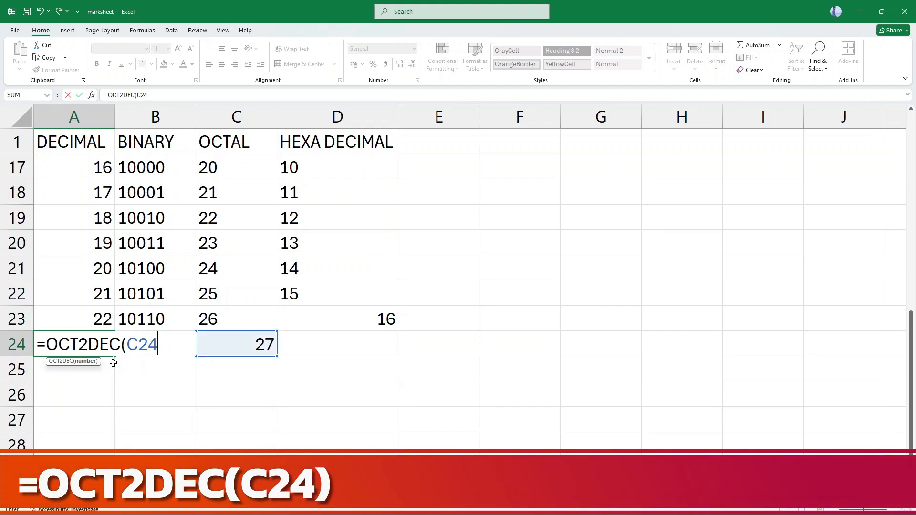
{"action": "type", "text": ")"}
{"action": "key", "text": "Return"}
Enter the formula =OCT2BIN(C24) in cell B24 to convert the octal value to binary.
{"action": "key", "text": "Up"}
{"action": "key", "text": "Right"}
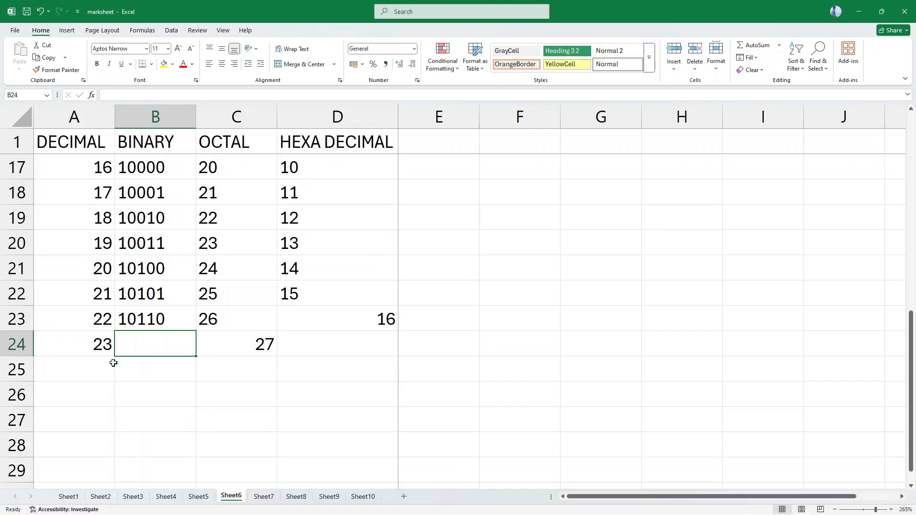
{"action": "type", "text": "=OCT"}
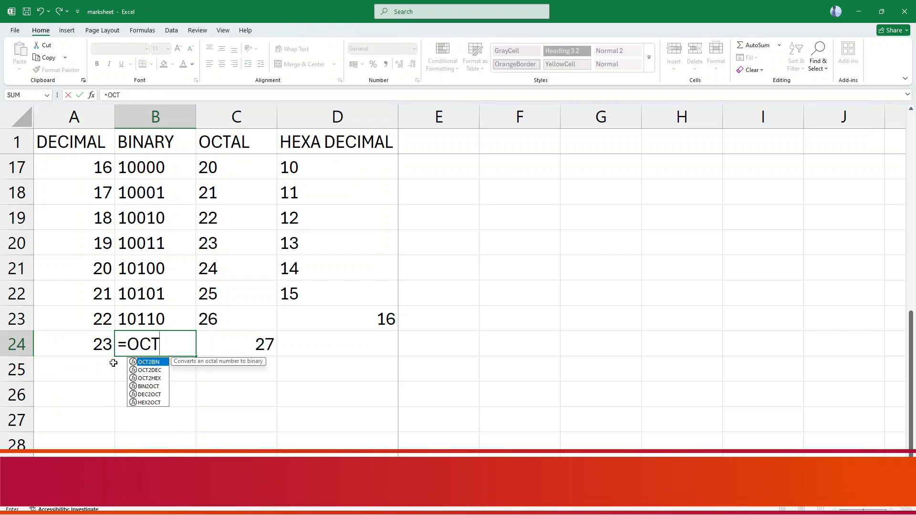
{"action": "type", "text": "2"}
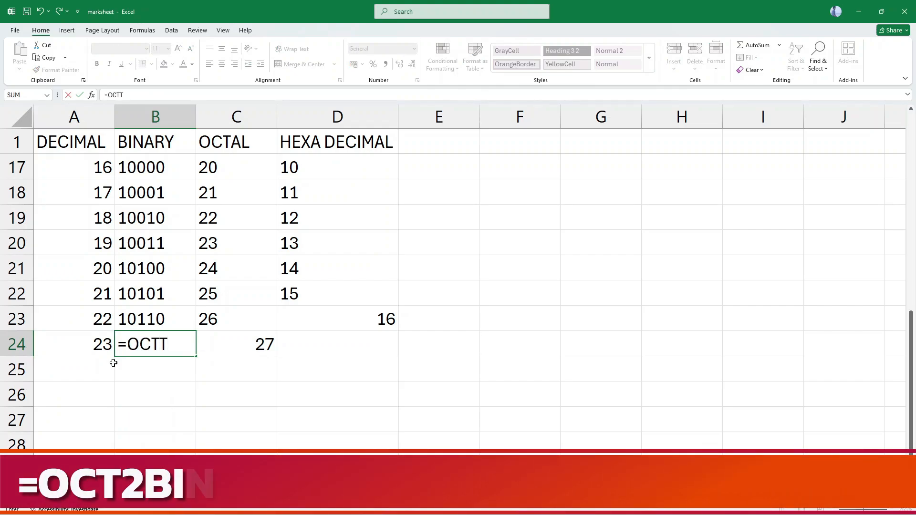
{"action": "type", "text": "BIN("}
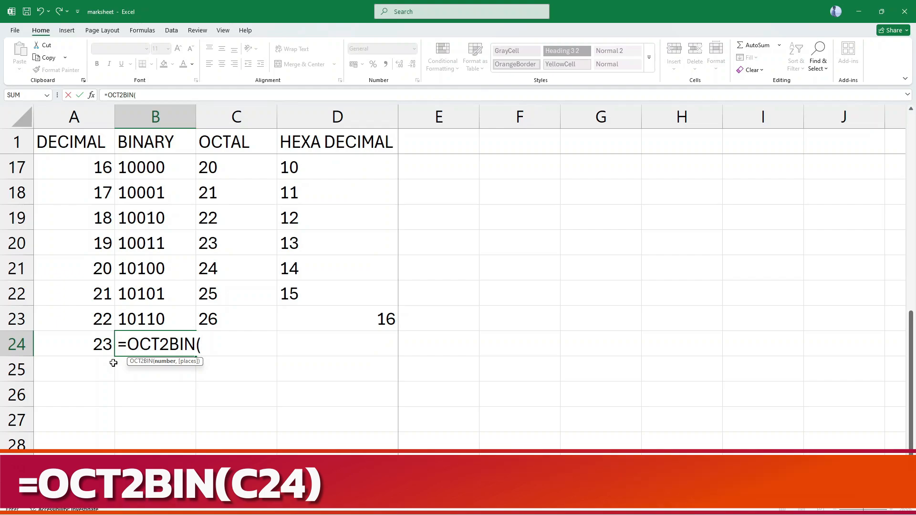
{"action": "type", "text": "C"}
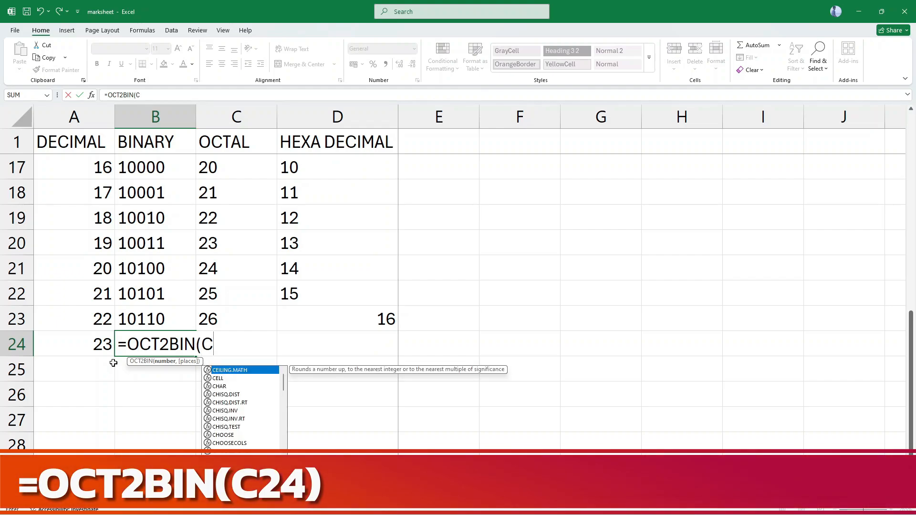
{"action": "type", "text": "24)"}
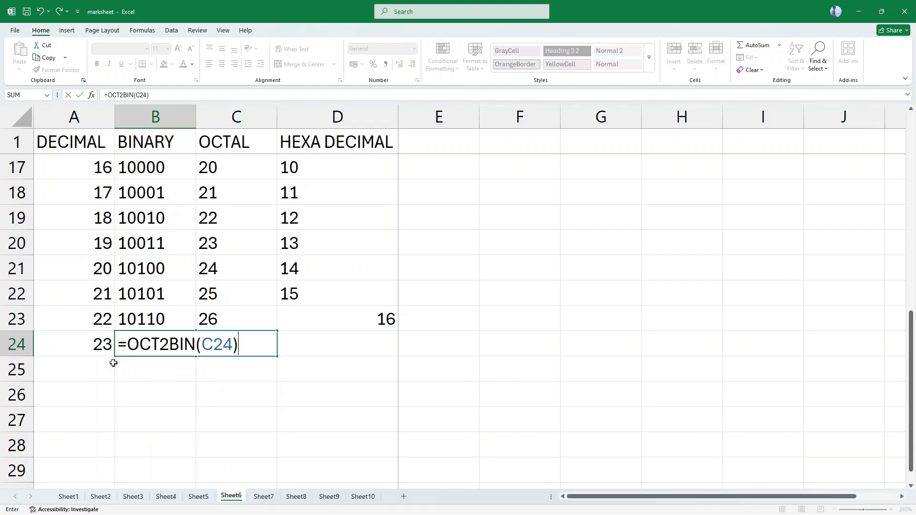
{"action": "key", "text": "Return"}
Enter the formula =OCT2HEX(C24) in cell D24 to convert the octal value to hexadecimal.
{"action": "key", "text": "Up"}
{"action": "key", "text": "Right"}
{"action": "key", "text": "Right"}
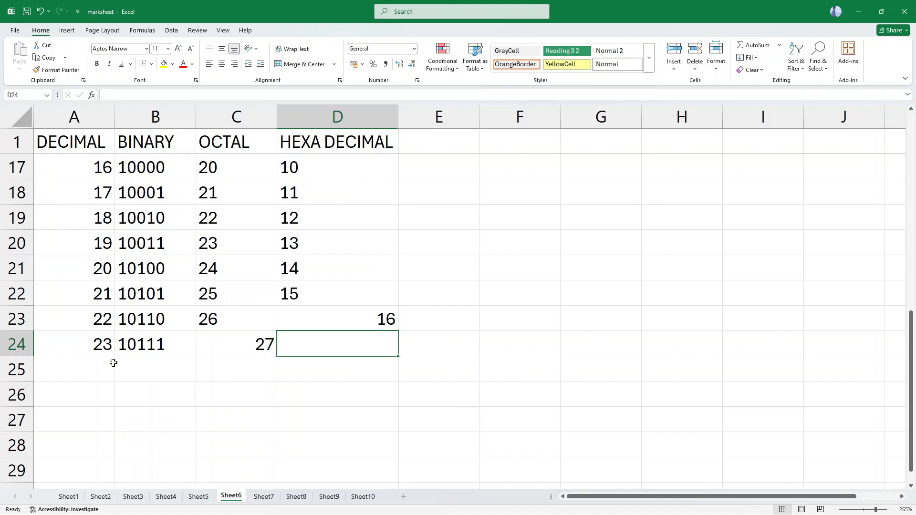
{"action": "type", "text": "=OCT"}
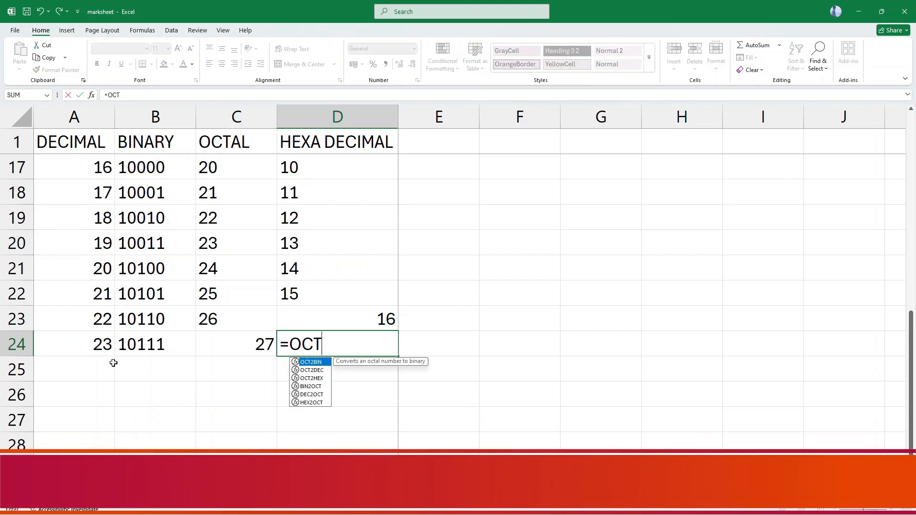
{"action": "type", "text": "2HEX("}
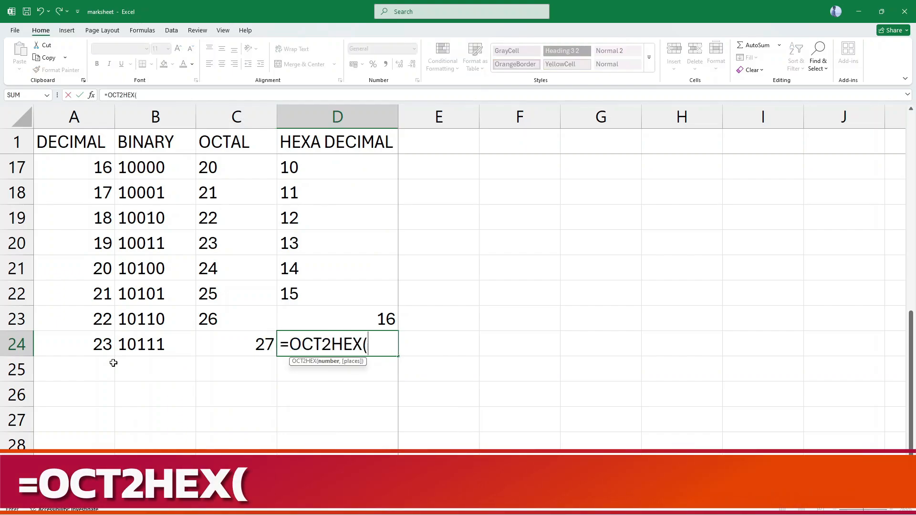
{"action": "type", "text": "C24)"}
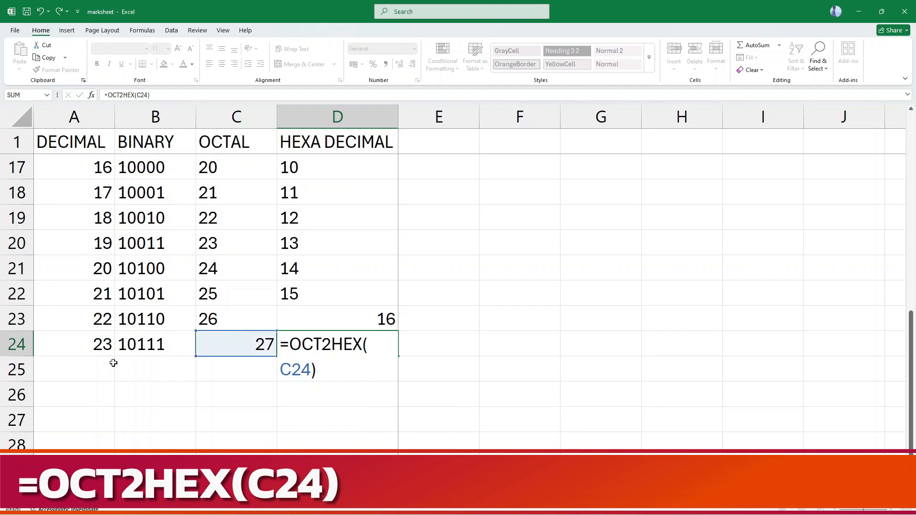
{"action": "key", "text": "Return"}
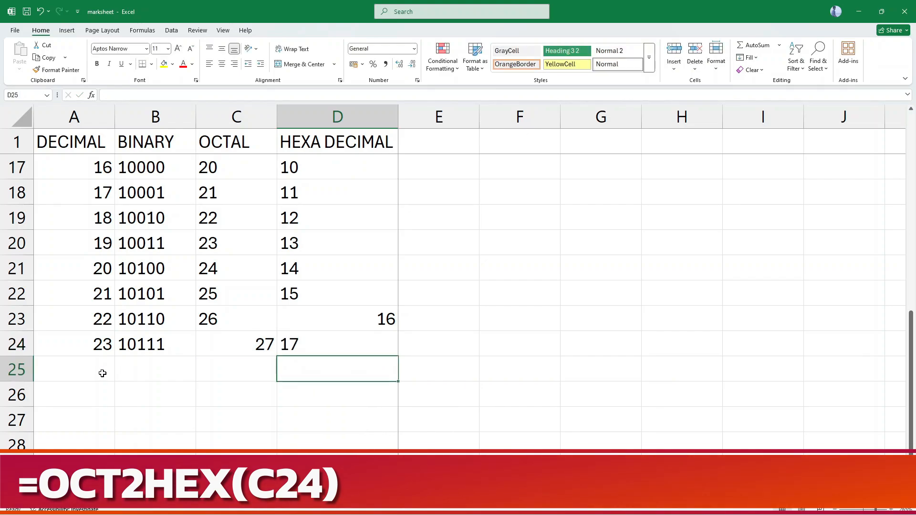
Enter the binary value 110000 in cell B25, below the last BINARY entry.
{"action": "left_click", "coordinate": [130, 370]}
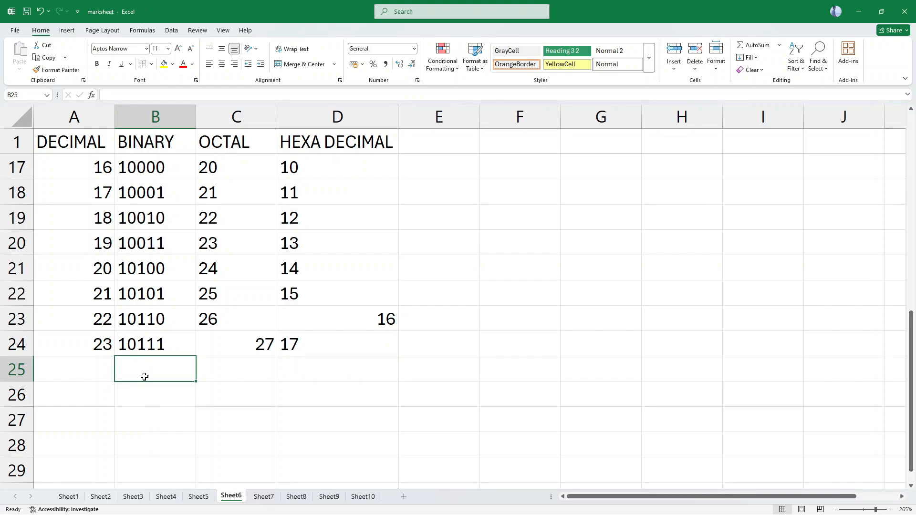
{"action": "type", "text": "110000"}
{"action": "key", "text": "Left"}
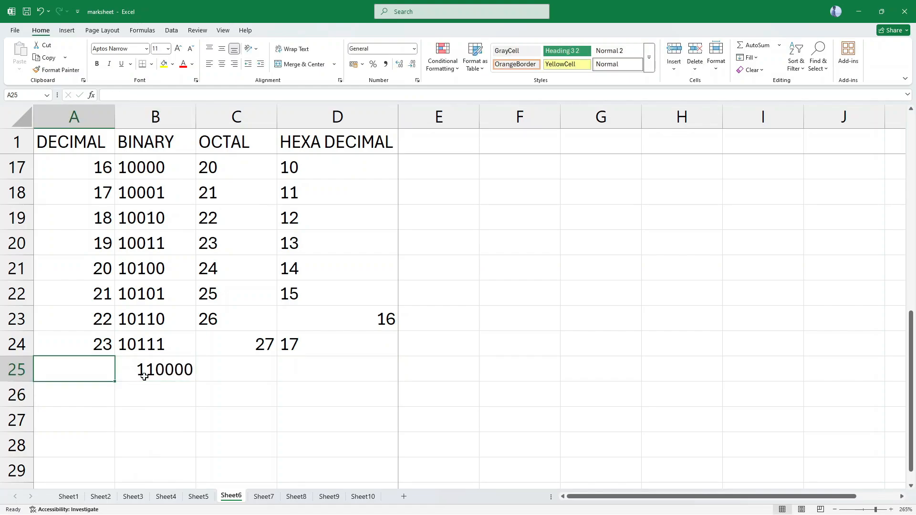
Enter the formula =BIN2DEC(B25) in cell A25 to convert the binary value to decimal.
{"action": "type", "text": "="}
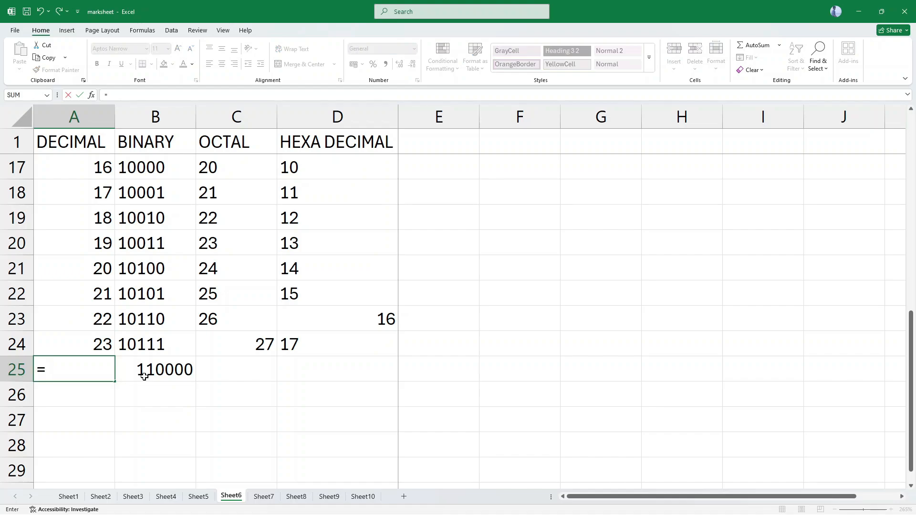
{"action": "type", "text": "BIN2D"}
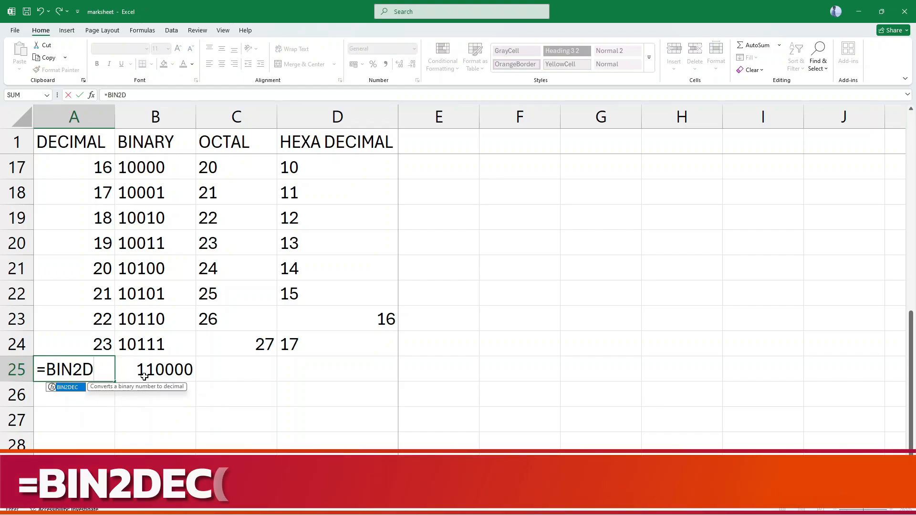
{"action": "type", "text": "EC(B"}
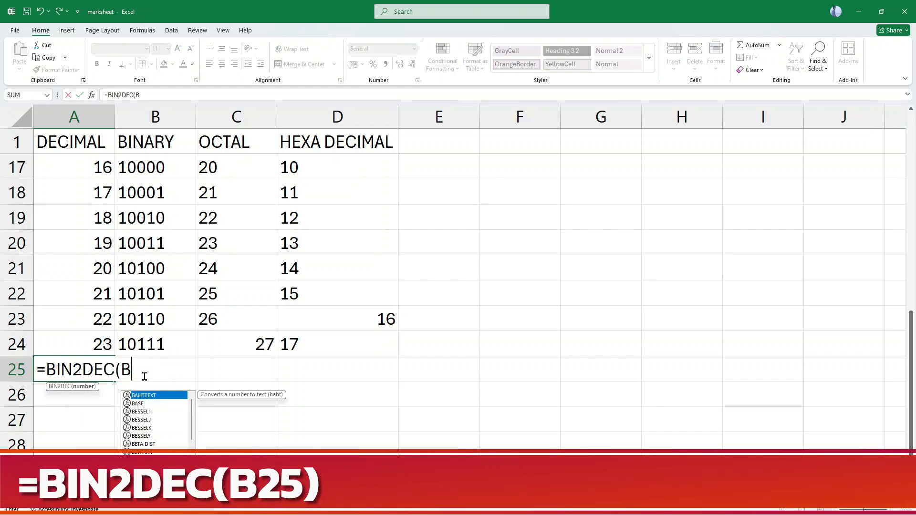
{"action": "type", "text": "25"}
{"action": "key", "text": "Return"}
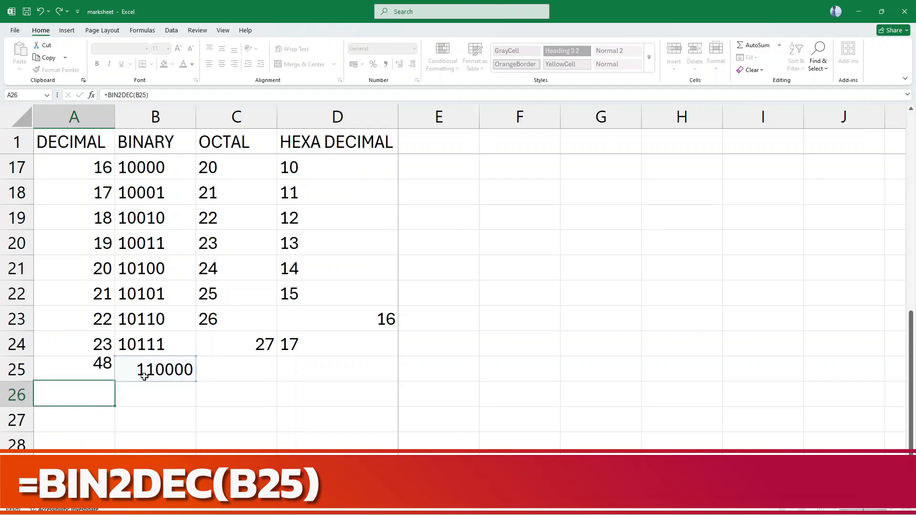
Change the binary value in cell B25 to 11000.
{"action": "double_click", "coordinate": [144, 376]}
{"action": "key", "text": "BackSpace"}
{"action": "key", "text": "Return"}
{"action": "left_click", "coordinate": [144, 376]}
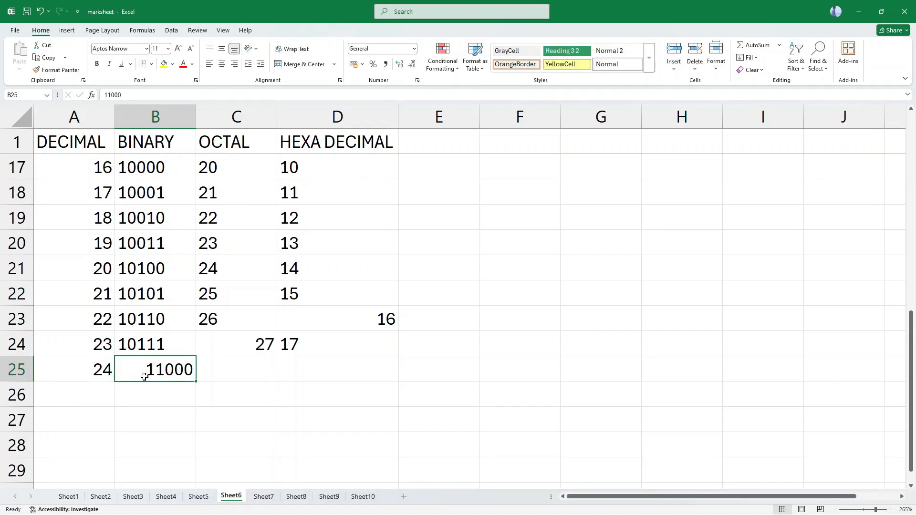
Enter the formula =BIN2OCT(B25) in cell C25 to convert the binary value to octal.
{"action": "key", "text": "Tab"}
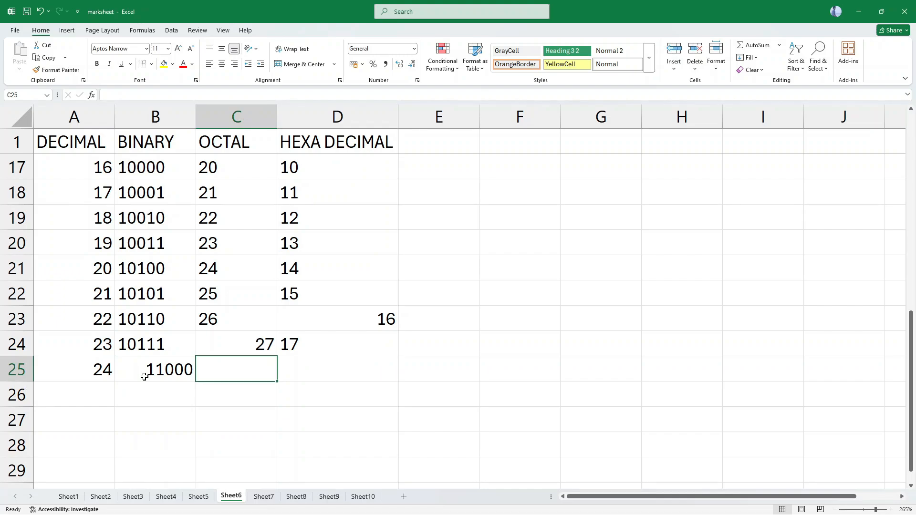
{"action": "type", "text": "=BIN("}
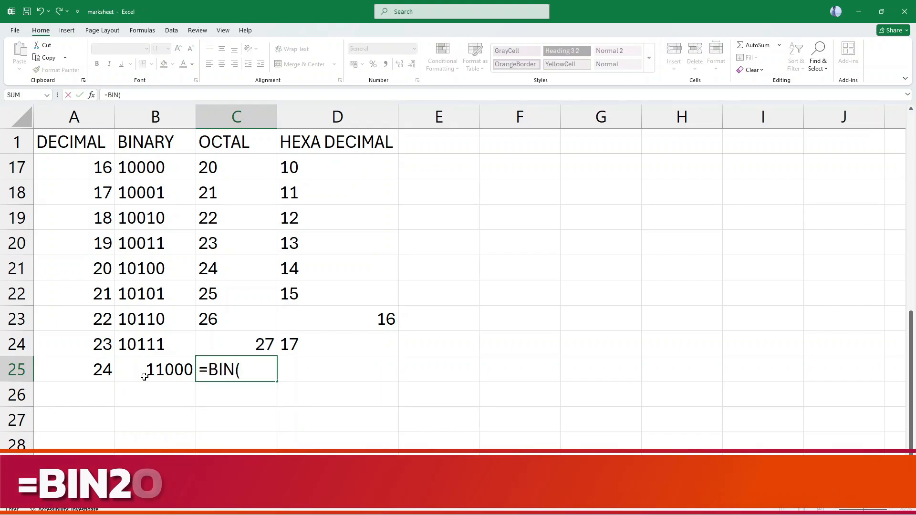
{"action": "key", "text": "BackSpace"}
{"action": "type", "text": "2"}
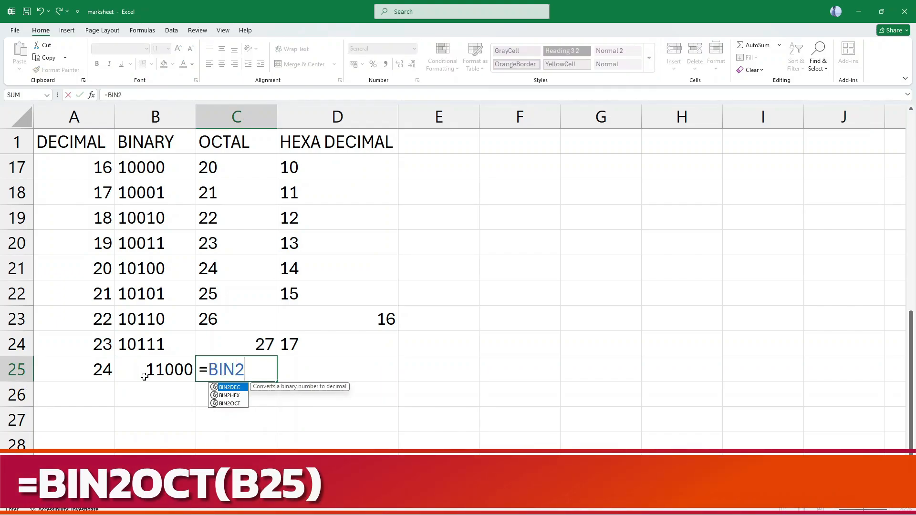
{"action": "type", "text": "OCT("}
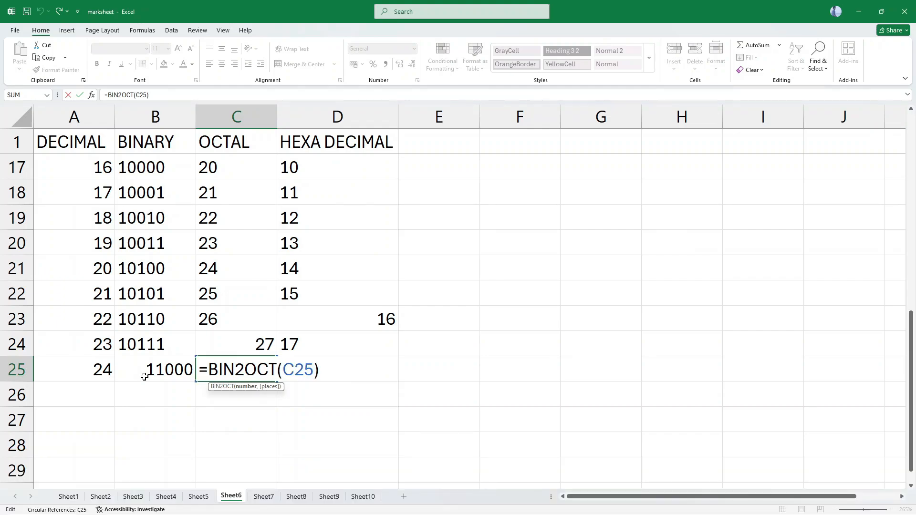
{"action": "key", "text": "shift+Left"}
{"action": "type", "text": "B"}
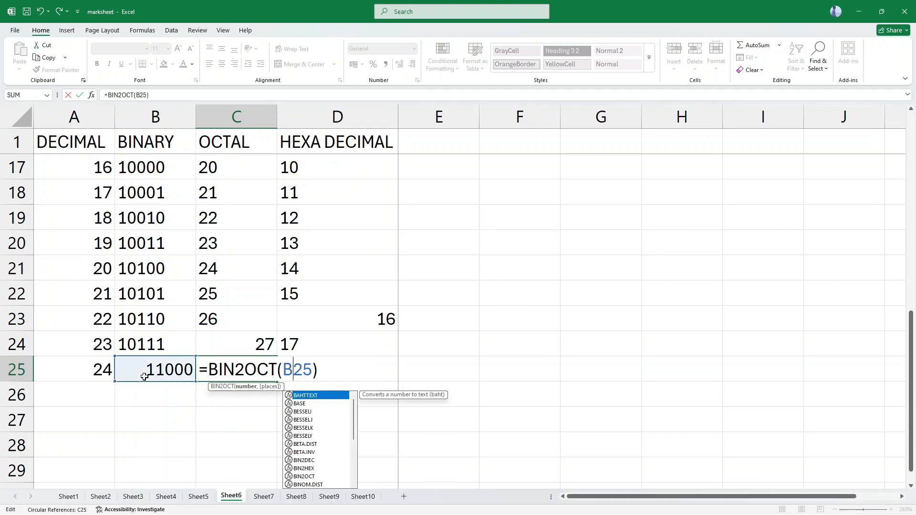
{"action": "key", "text": "Return"}
{"action": "key", "text": "Up"}
Enter the formula =BIN2HEX(B25) in cell D25 to convert the binary value to hexadecimal.
{"action": "left_click", "coordinate": [335, 358]}
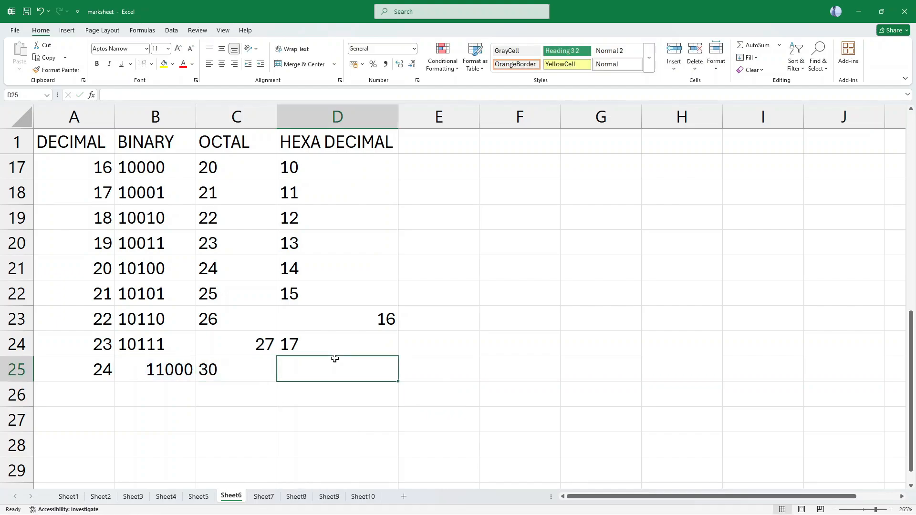
{"action": "type", "text": "=BIN2HEX("}
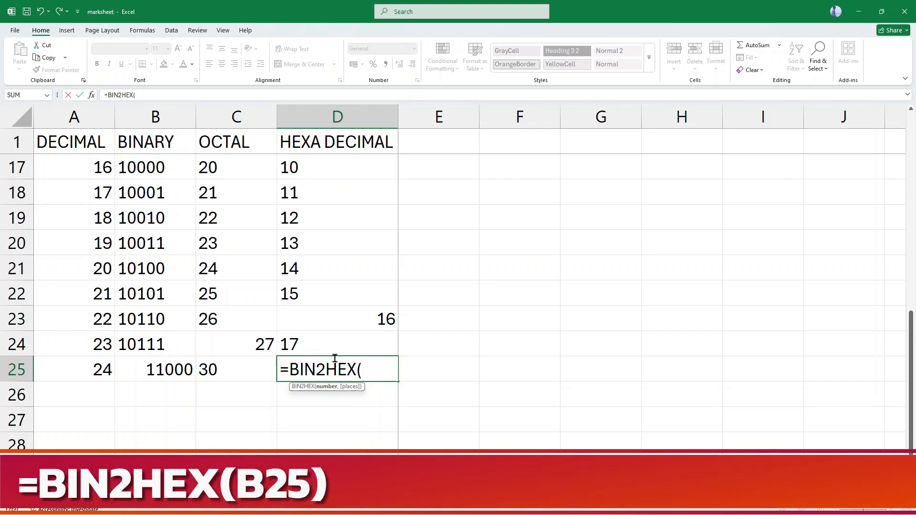
{"action": "type", "text": "B25"}
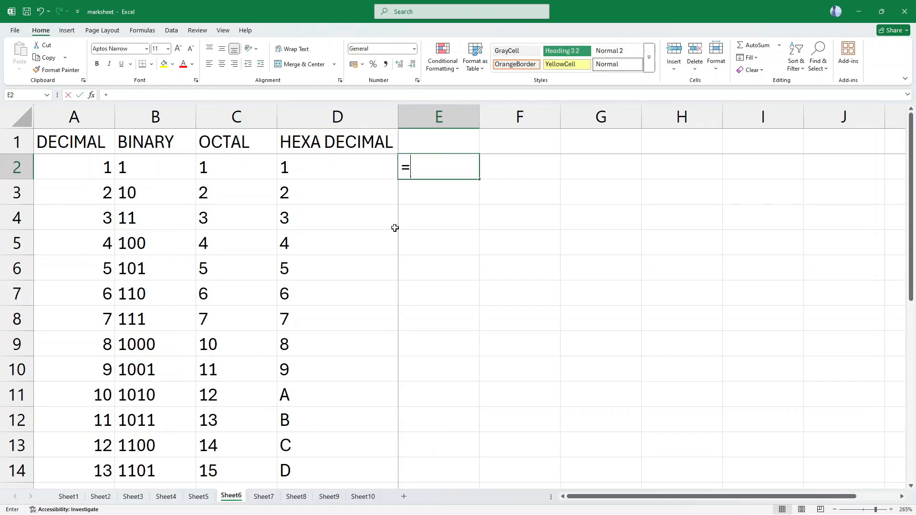
Examine the conversion functions suggested in cell E2 for the formula beginnings =OCT, =BIN and =DEC.
{"action": "type", "text": "OCT"}
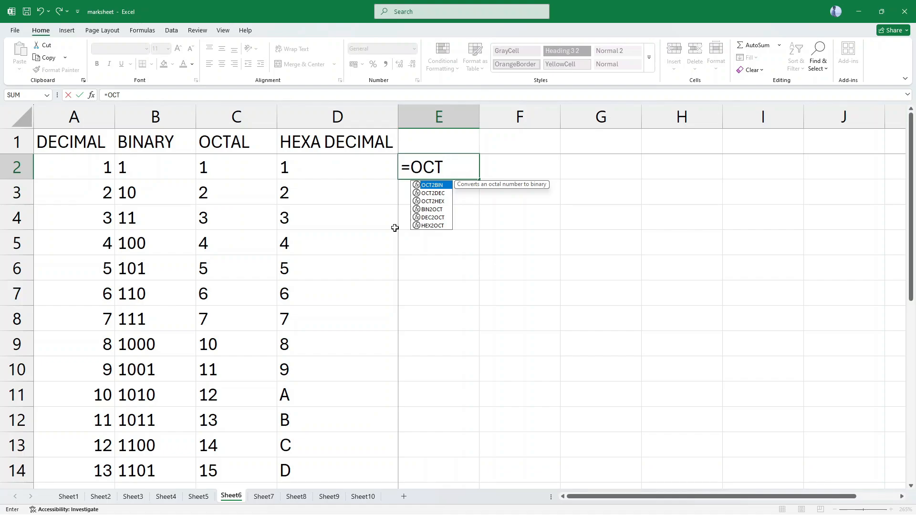
{"action": "key", "text": "BackSpace"}
{"action": "key", "text": "BackSpace"}
{"action": "key", "text": "BackSpace"}
{"action": "type", "text": "BIN"}
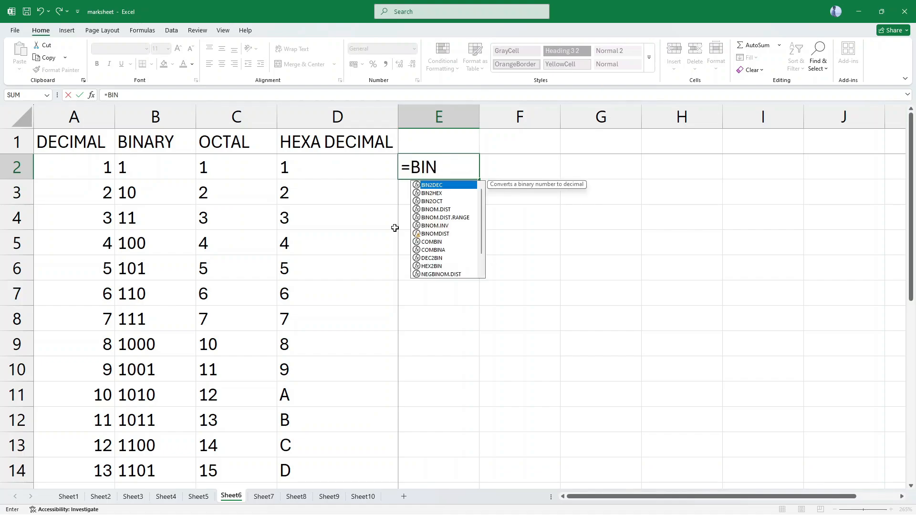
{"action": "key", "text": "BackSpace"}
{"action": "key", "text": "BackSpace"}
{"action": "key", "text": "BackSpace"}
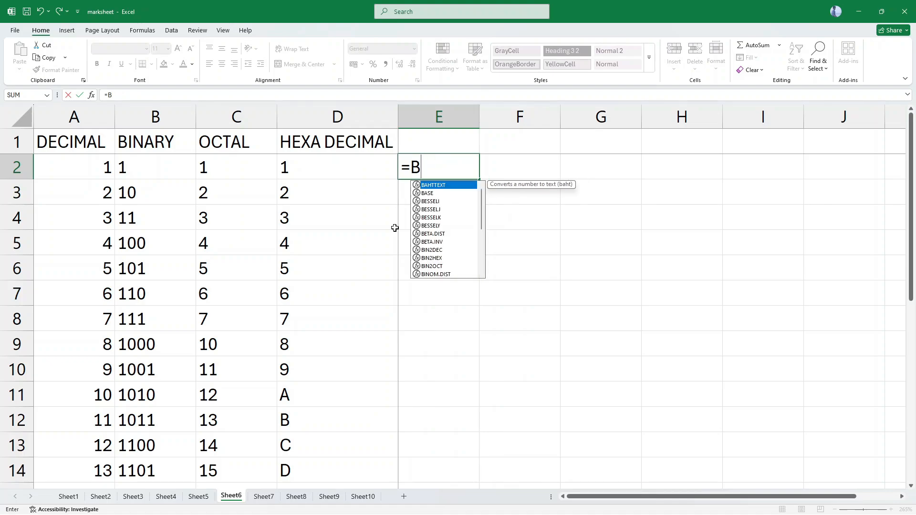
{"action": "type", "text": "DEC"}
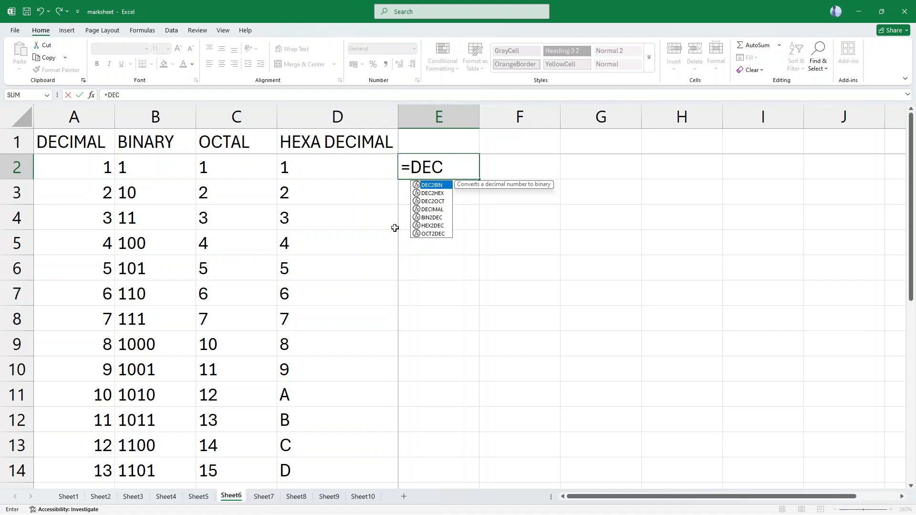
{"action": "key", "text": "Down"}
{"action": "key", "text": "Down"}
{"action": "key", "text": "Down"}
{"action": "key", "text": "Down"}
{"action": "key", "text": "Down"}
{"action": "key", "text": "Down"}
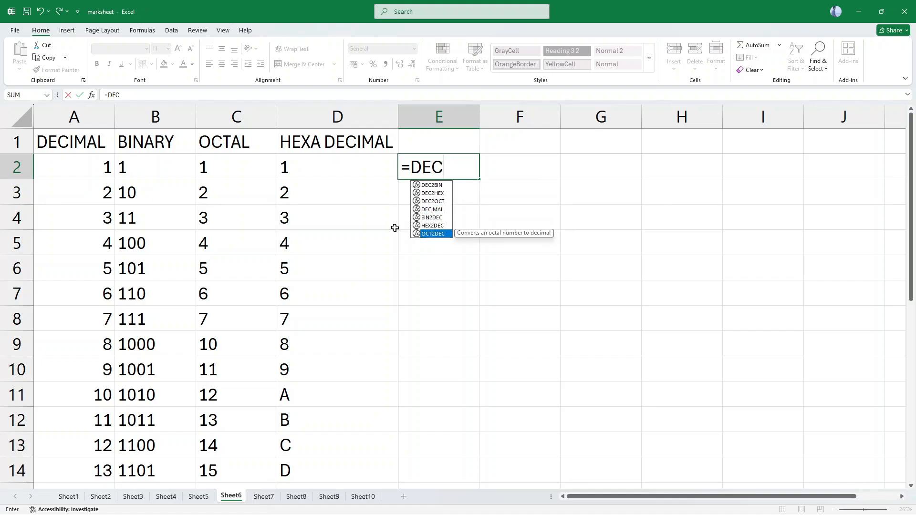
{"action": "key", "text": "Up"}
{"action": "key", "text": "Up"}
{"action": "key", "text": "Up"}
{"action": "key", "text": "Up"}
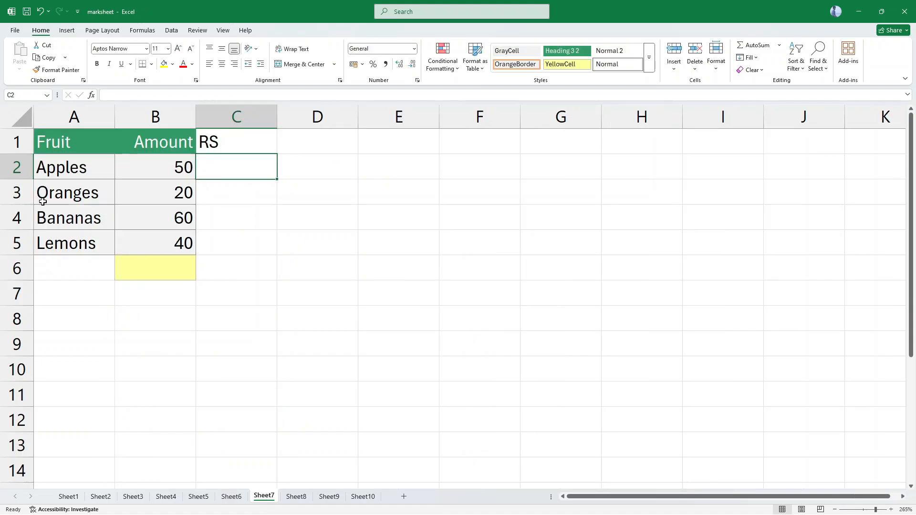
Enter the formula =DOLLAR(B2) in cell C2 to show the Apples amount as currency.
{"action": "left_click", "coordinate": [129, 174]}
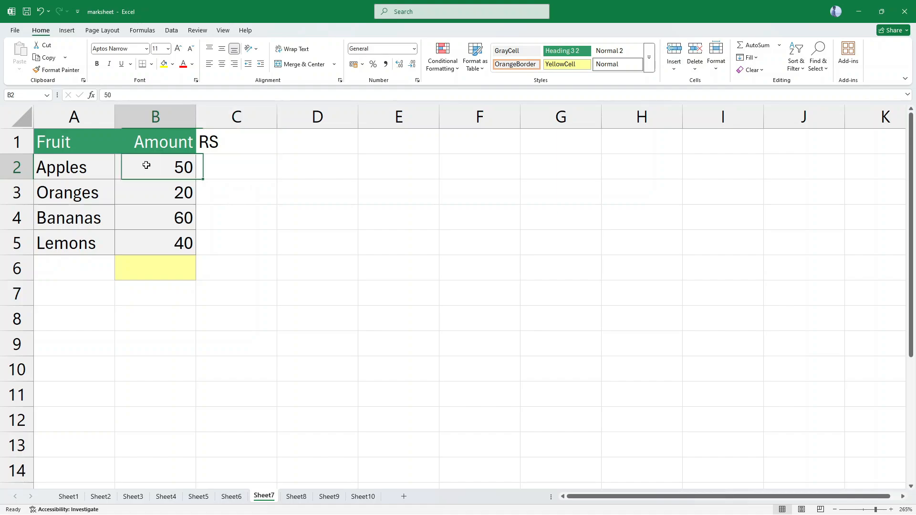
{"action": "left_click", "coordinate": [220, 166]}
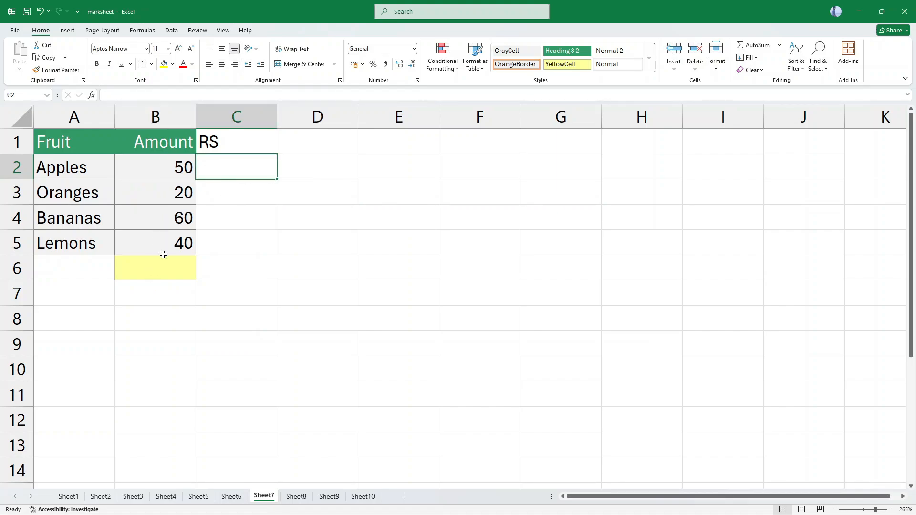
{"action": "type", "text": "="}
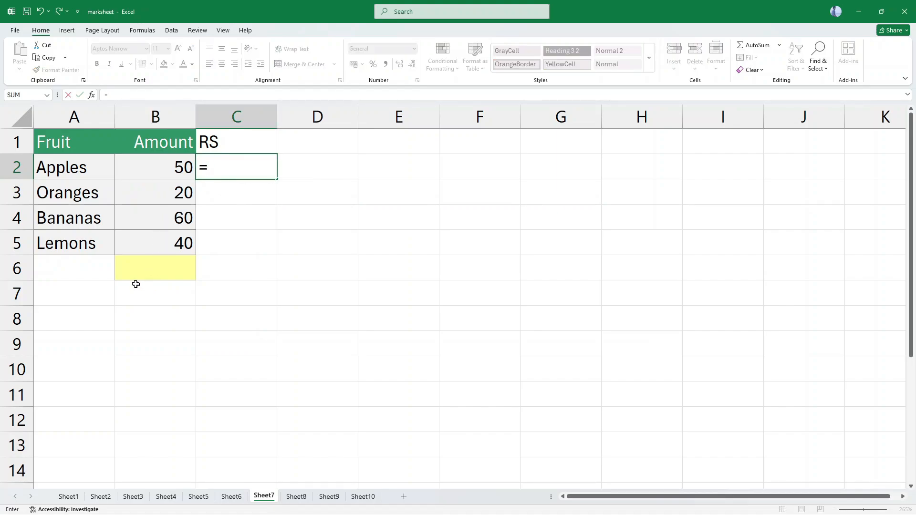
{"action": "type", "text": "DOLLAR("}
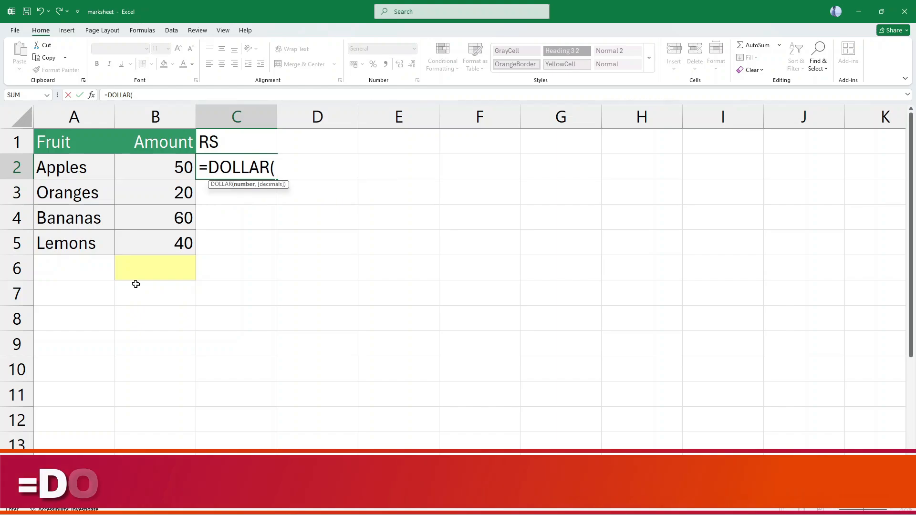
{"action": "type", "text": "B2)"}
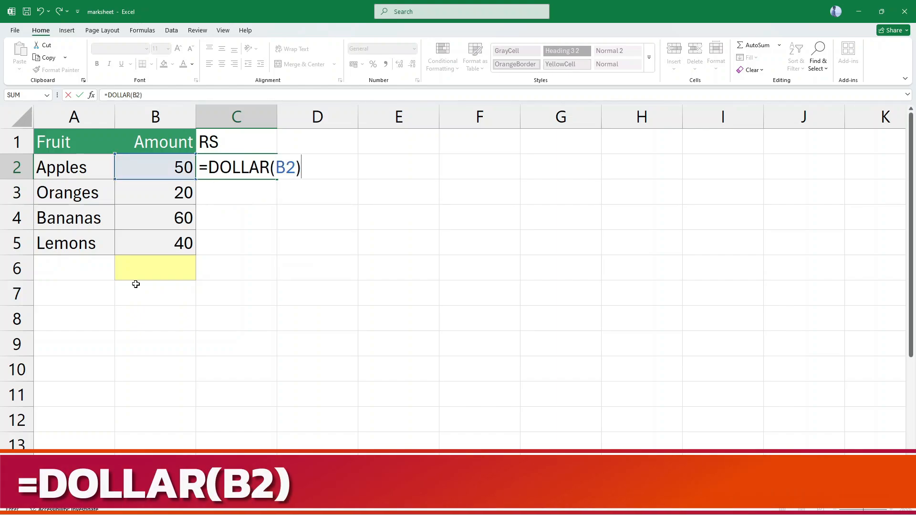
{"action": "key", "text": "Return"}
{"action": "key", "text": "Up"}
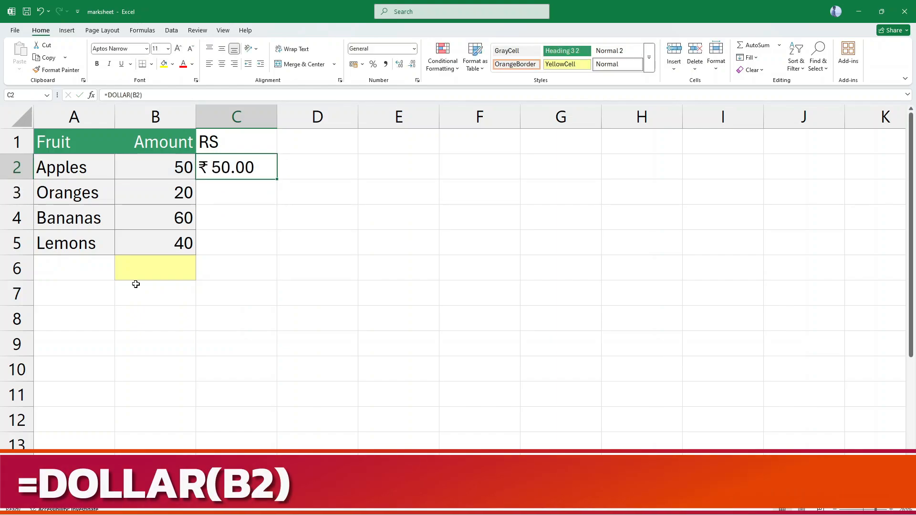
Fill the DOLLAR formula from cell C2 down to C5 for the remaining fruits.
{"action": "double_click", "coordinate": [205, 170]}
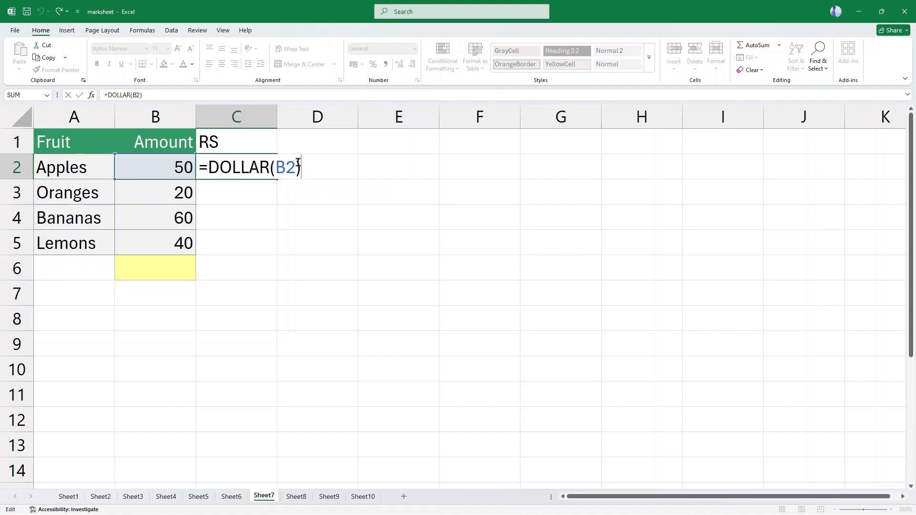
{"action": "key", "text": "Return"}
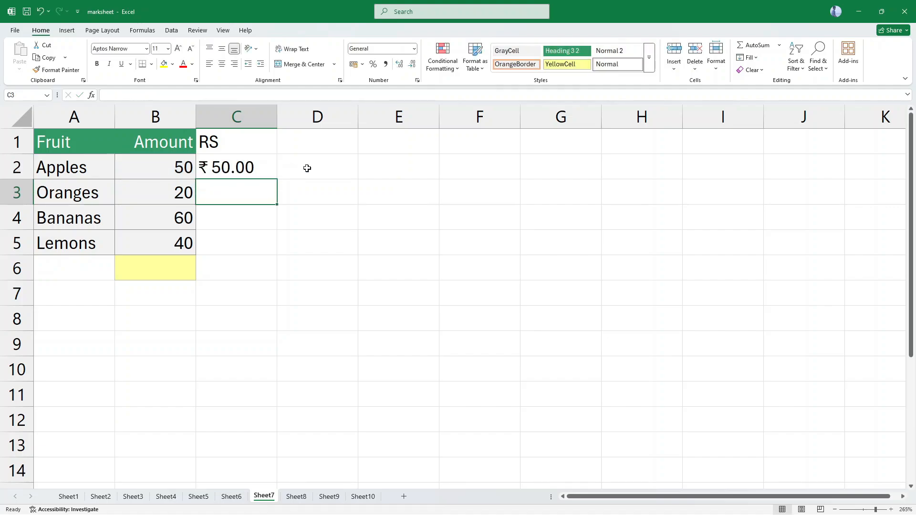
{"action": "key", "text": "Up"}
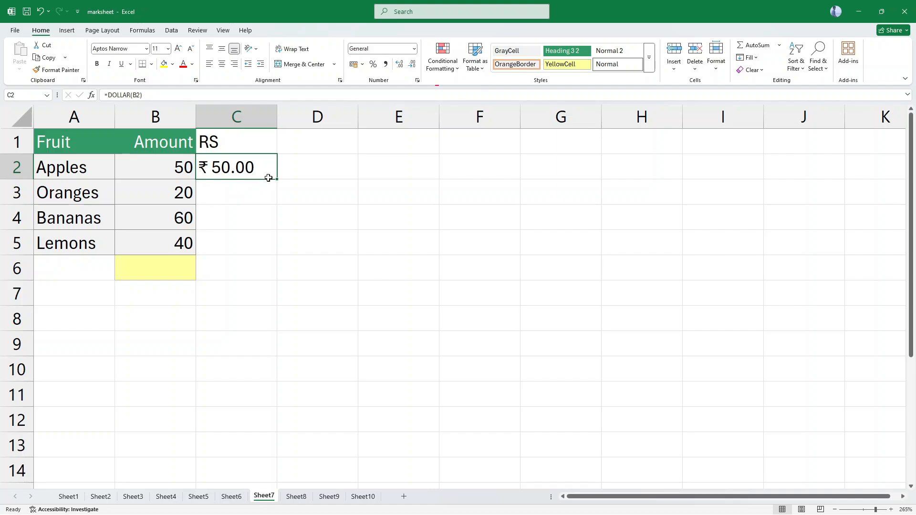
{"action": "double_click", "coordinate": [277, 177]}
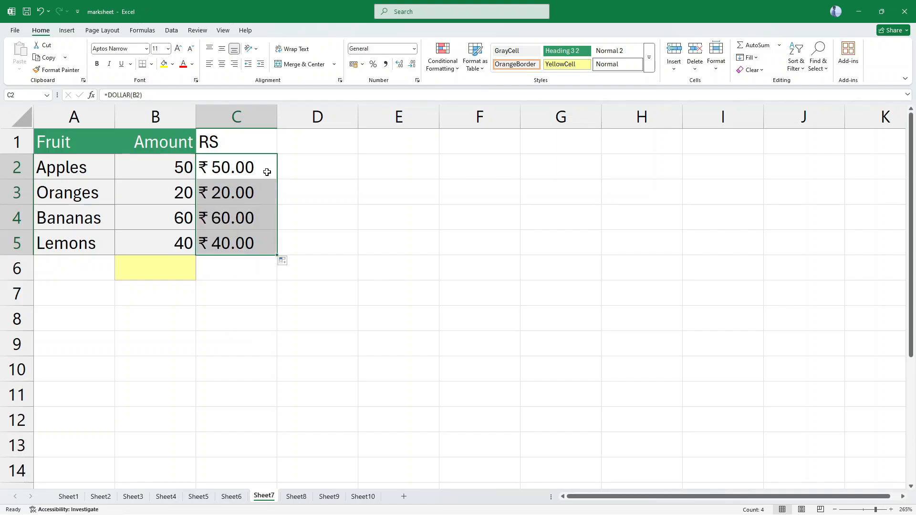
{"action": "left_click", "coordinate": [161, 196]}
{"action": "left_click", "coordinate": [237, 195]}
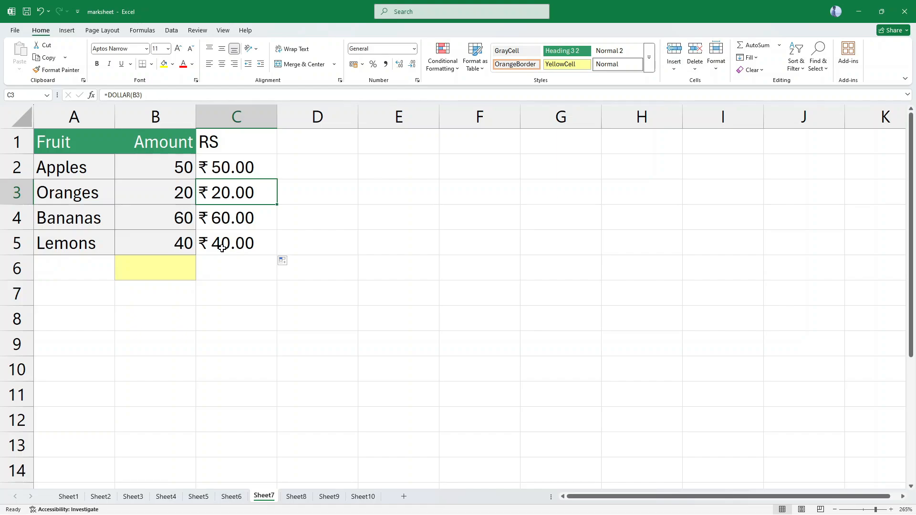
Copy the currency results in C2:C5 and paste them as values over the amounts in B2:B5.
{"action": "left_click_drag", "start_coordinate": [167, 163], "coordinate": [163, 249]}
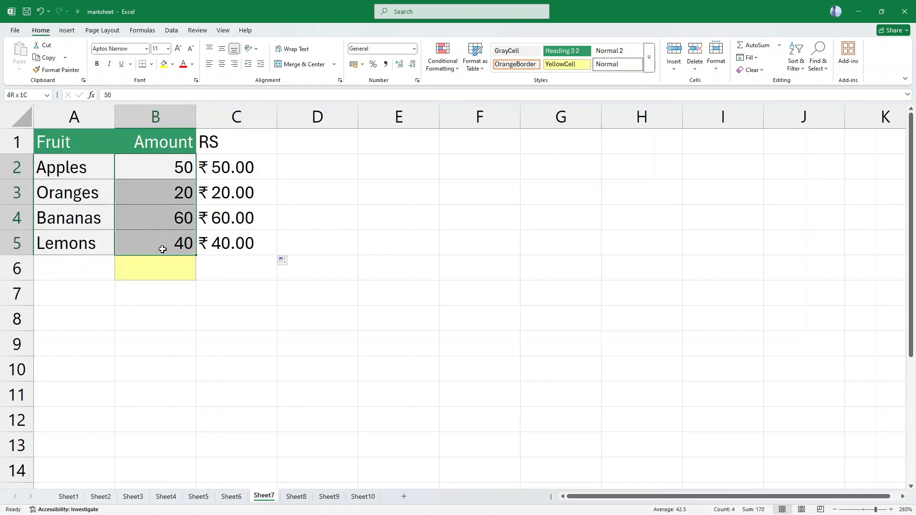
{"action": "left_click", "coordinate": [242, 171]}
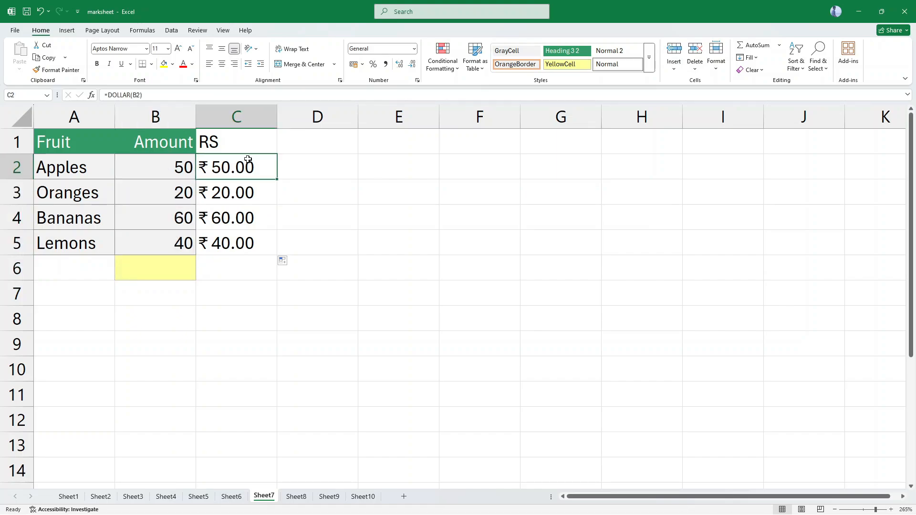
{"action": "left_click_drag", "start_coordinate": [239, 169], "coordinate": [235, 247]}
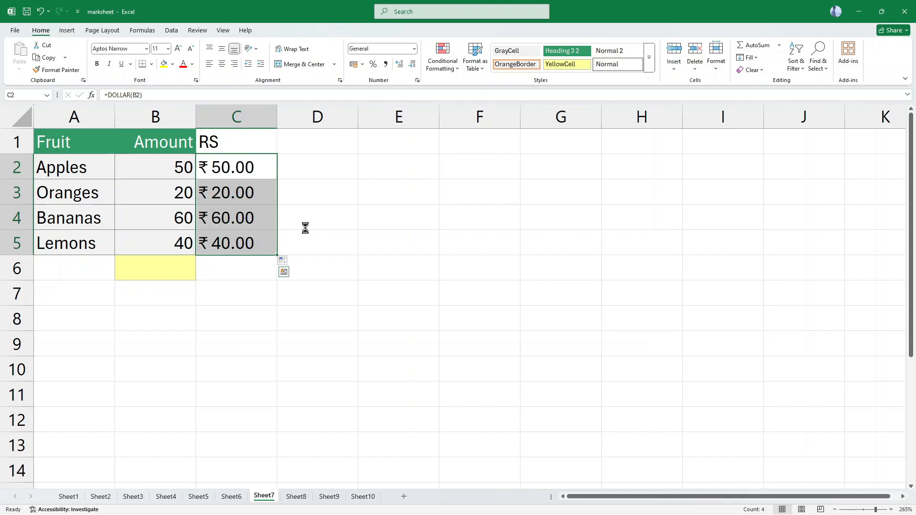
{"action": "key", "text": "ctrl+c"}
{"action": "left_click", "coordinate": [178, 167]}
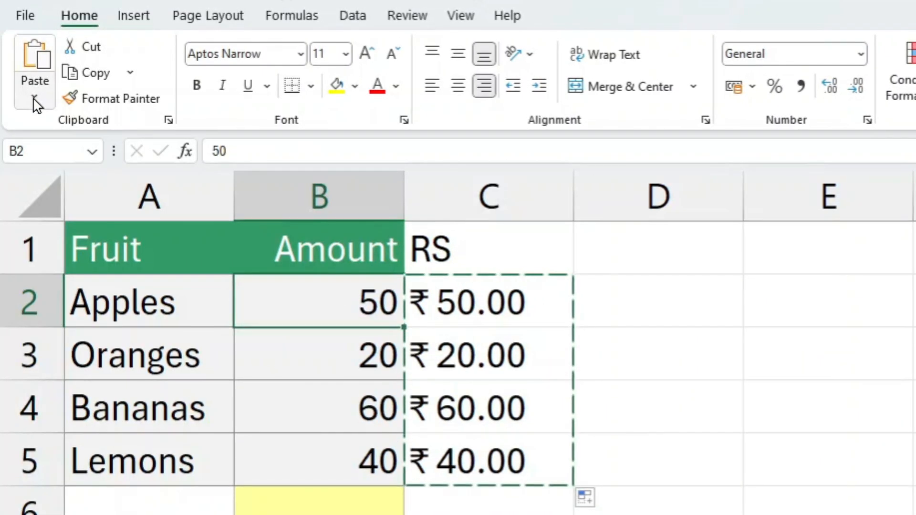
{"action": "left_click", "coordinate": [34, 97]}
{"action": "left_click", "coordinate": [34, 245]}
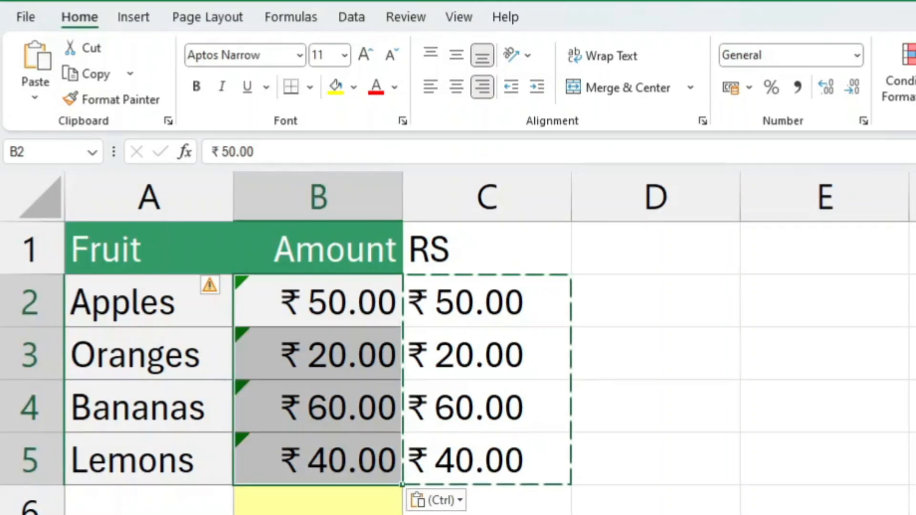
Undo the pasted values in B2:B5 and apply the Currency number format to the amounts instead.
{"action": "key", "text": "ctrl+z"}
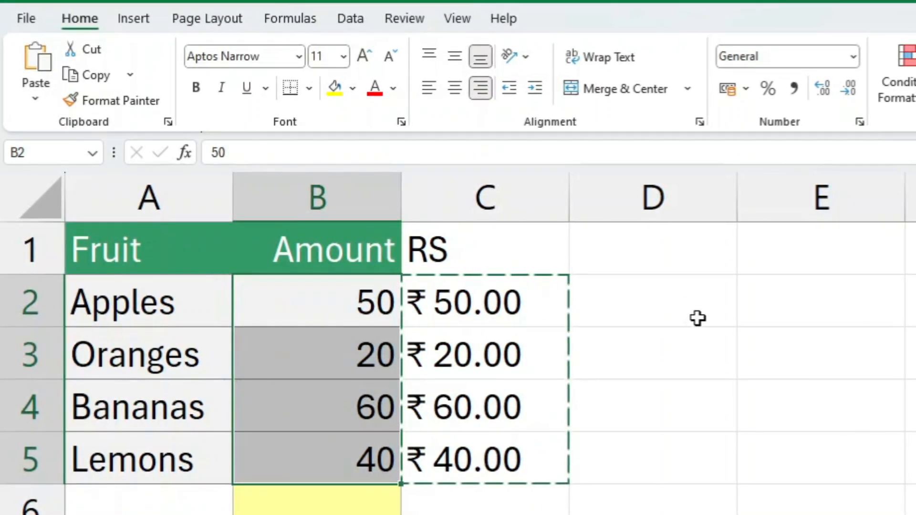
{"action": "left_click", "coordinate": [852, 67]}
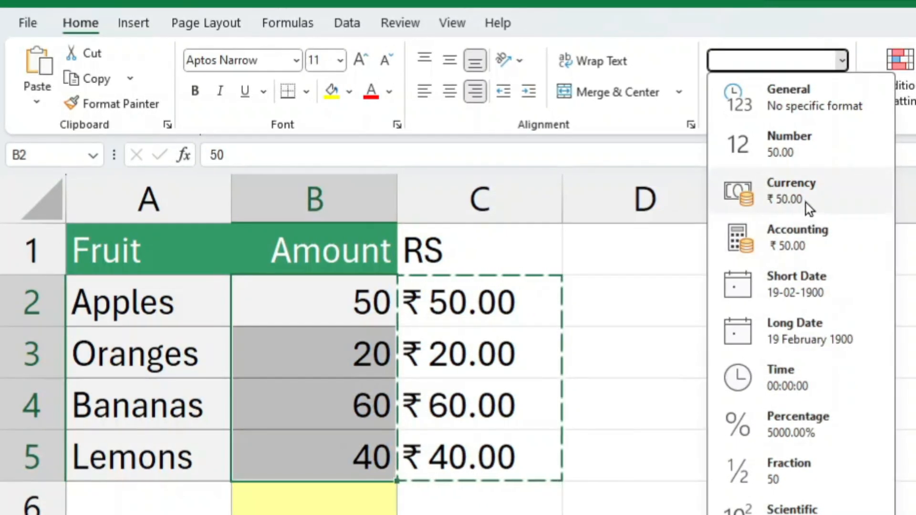
{"action": "left_click", "coordinate": [805, 201]}
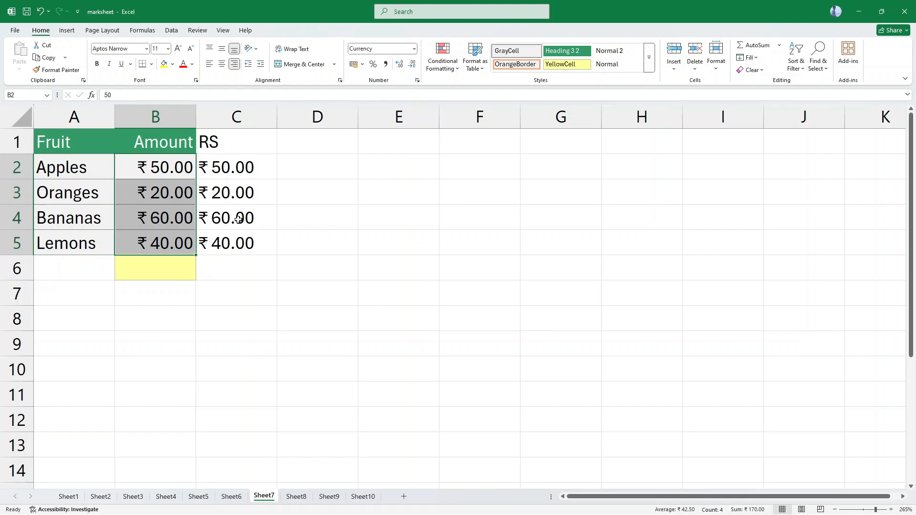
Open Sheet8 and examine its FIRST Name, LAST NAME and empty FULL NAME columns.
{"action": "left_click", "coordinate": [299, 498]}
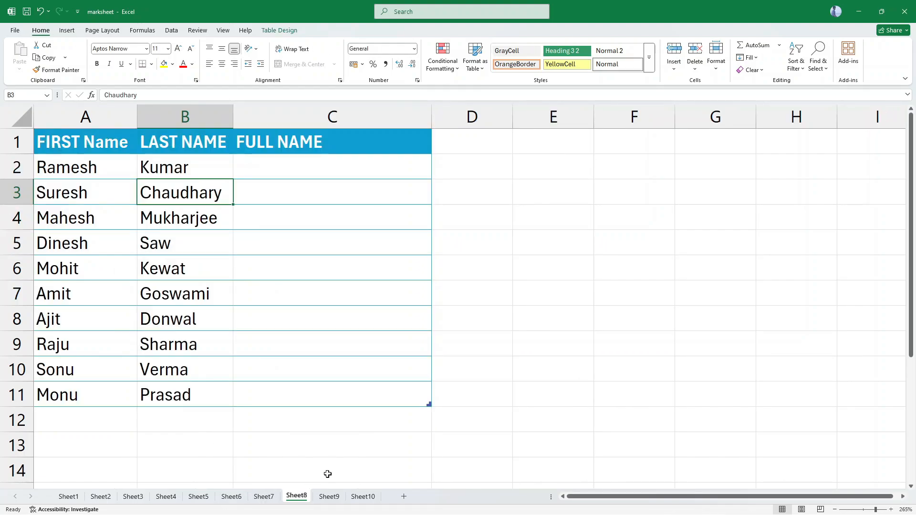
{"action": "left_click", "coordinate": [320, 330]}
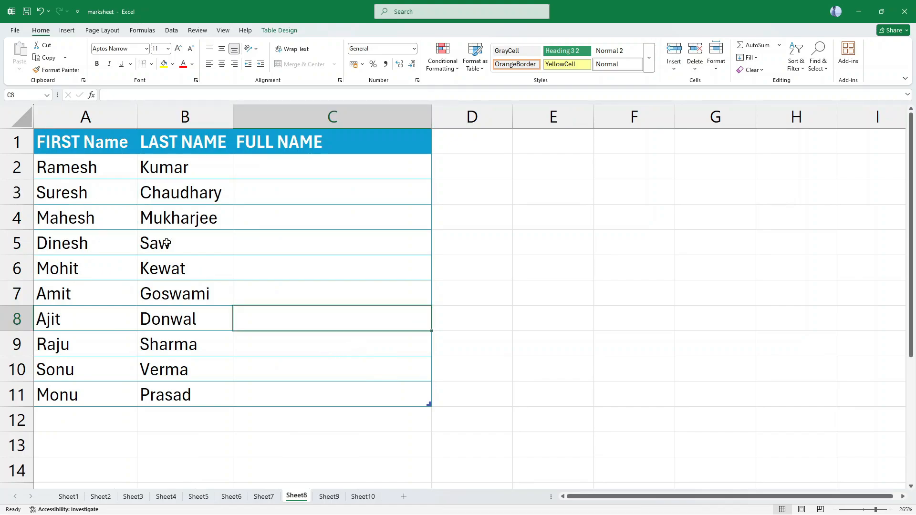
{"action": "left_click", "coordinate": [282, 221]}
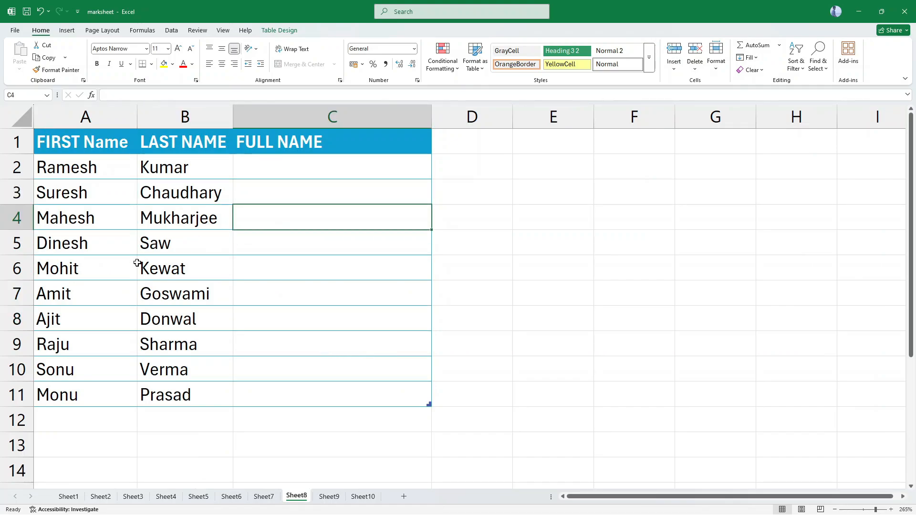
{"action": "left_click", "coordinate": [99, 169]}
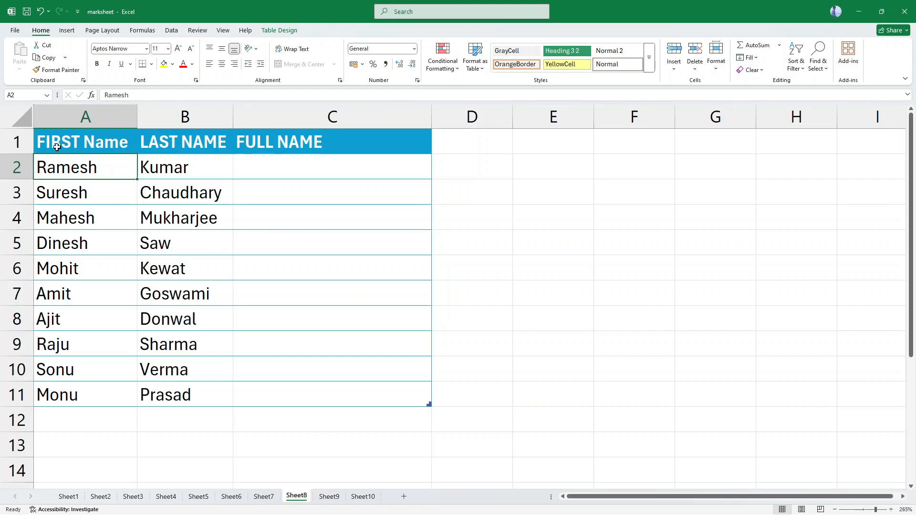
{"action": "left_click_drag", "start_coordinate": [65, 141], "coordinate": [55, 396]}
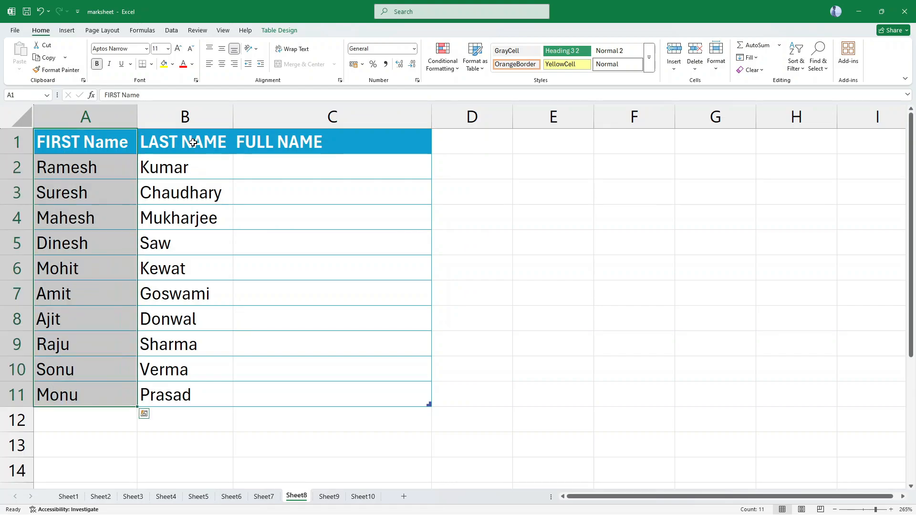
{"action": "left_click_drag", "start_coordinate": [193, 143], "coordinate": [174, 394]}
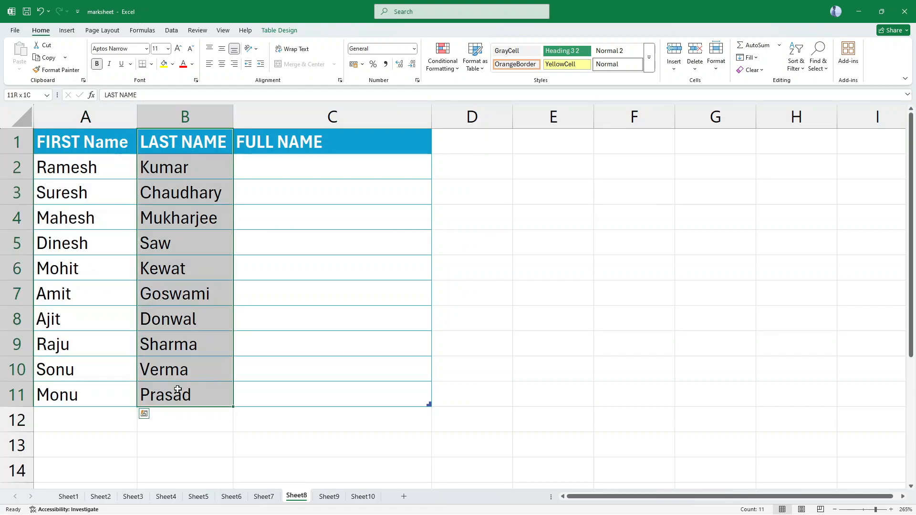
{"action": "left_click", "coordinate": [299, 309]}
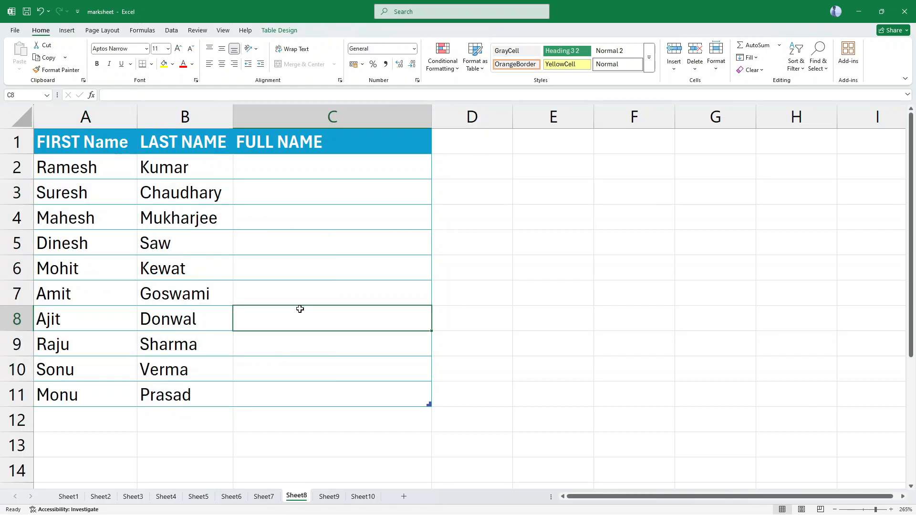
{"action": "left_click", "coordinate": [104, 168]}
{"action": "left_click", "coordinate": [158, 167]}
Enter the formula =CONCATENATE(A2," ",B2) in cell C2 to join the first and last names with a space.
{"action": "left_click", "coordinate": [288, 166]}
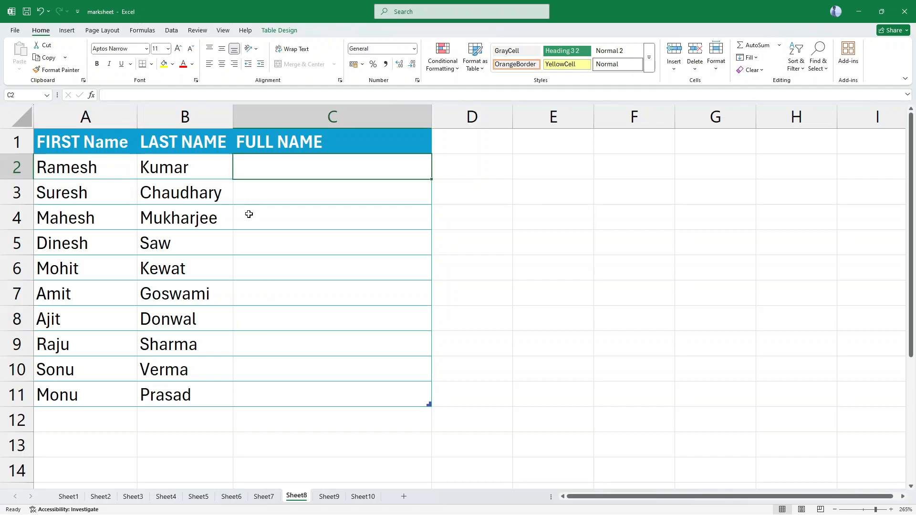
{"action": "type", "text": "="}
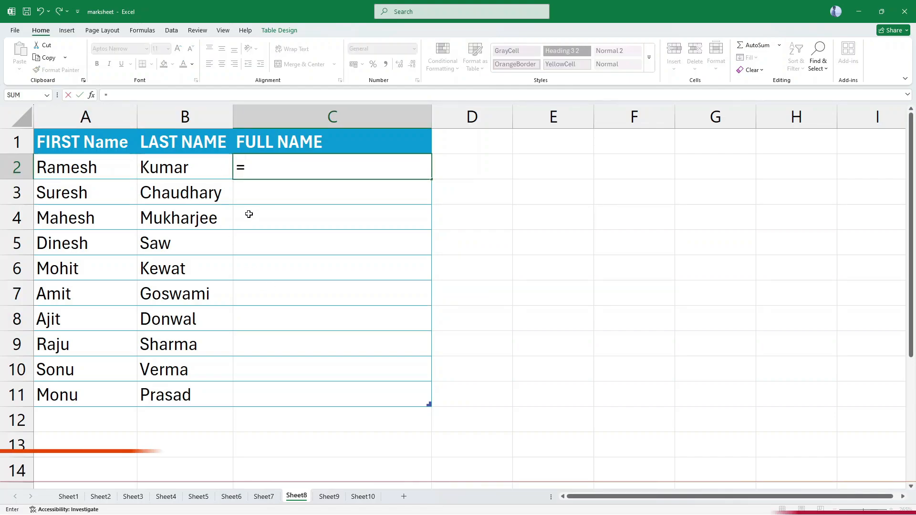
{"action": "type", "text": "CONCAT"}
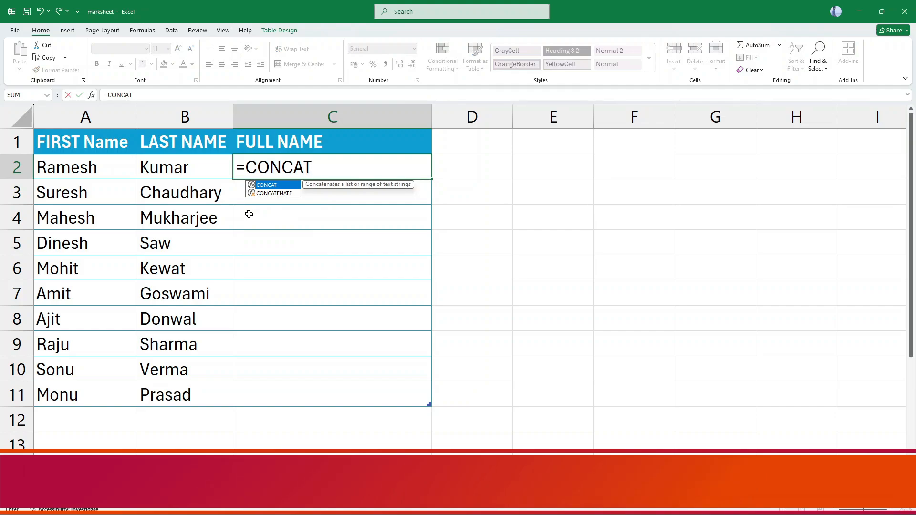
{"action": "type", "text": "E"}
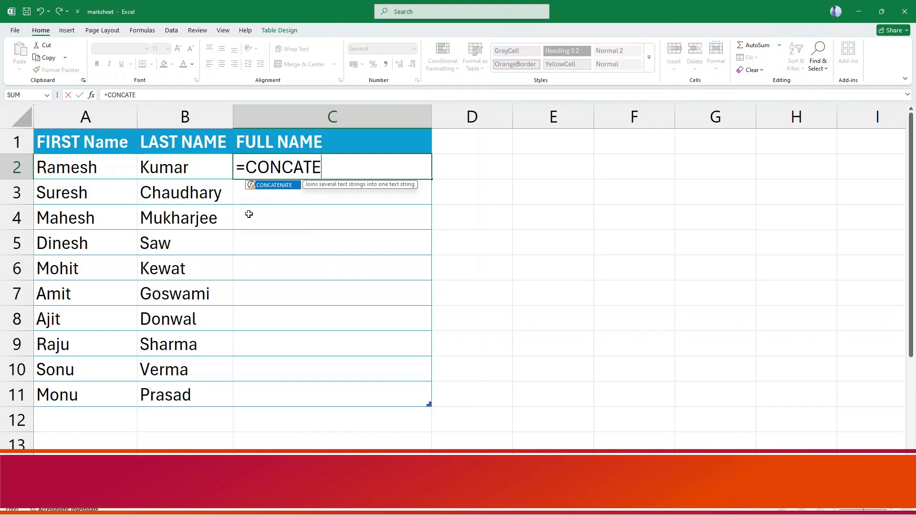
{"action": "type", "text": "NATE"}
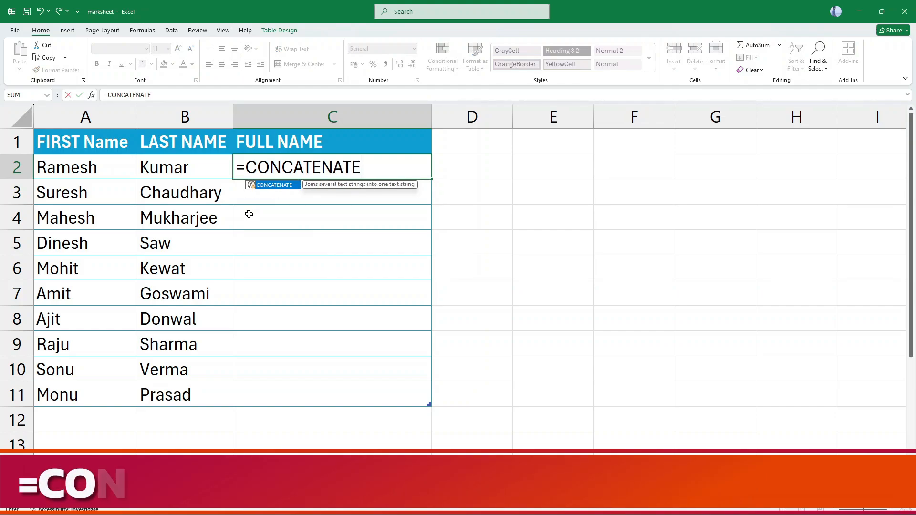
{"action": "type", "text": "("}
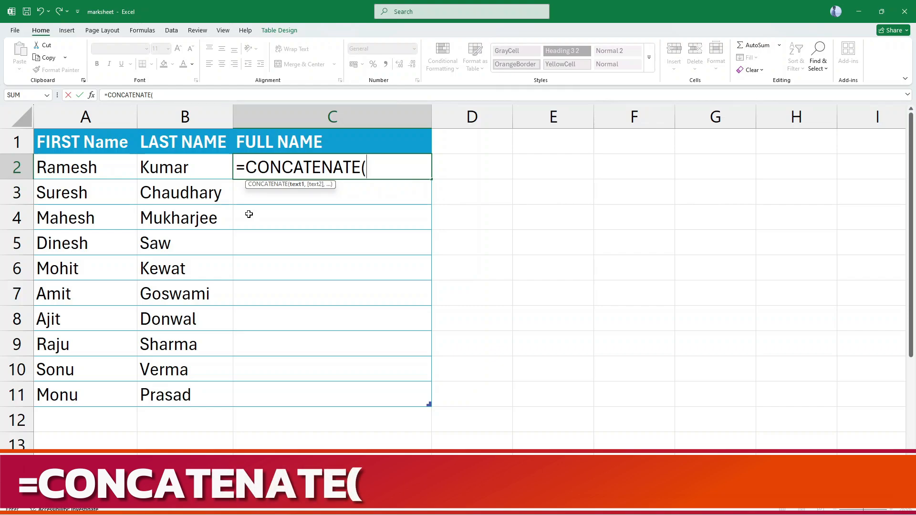
{"action": "type", "text": "A2"}
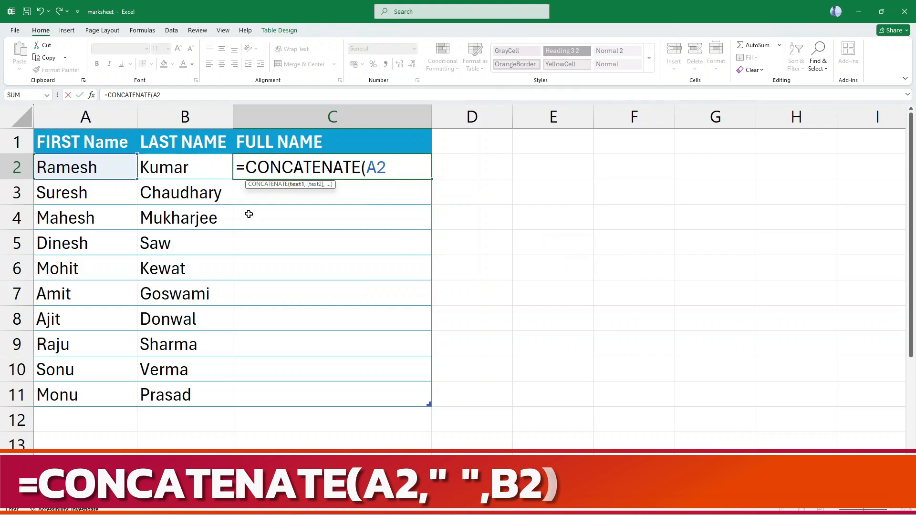
{"action": "type", "text": ","}
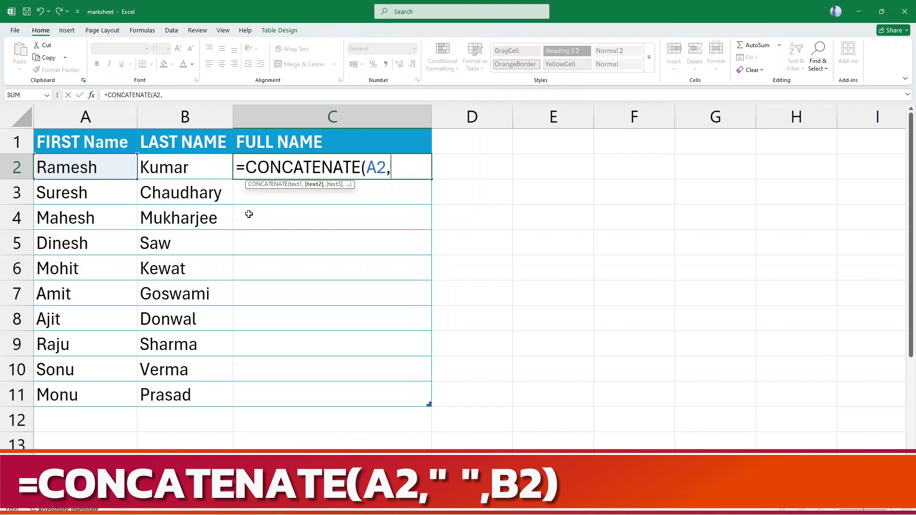
{"action": "type", "text": "\" \","}
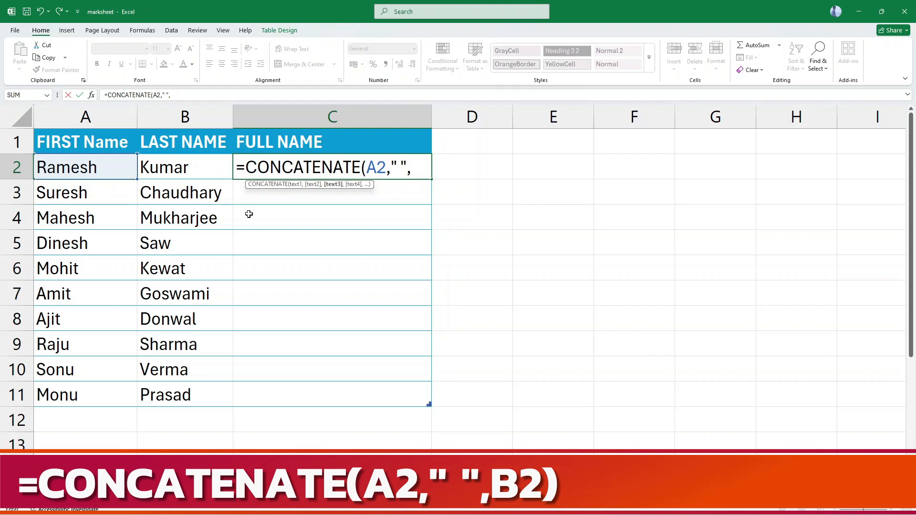
{"action": "type", "text": "B2)"}
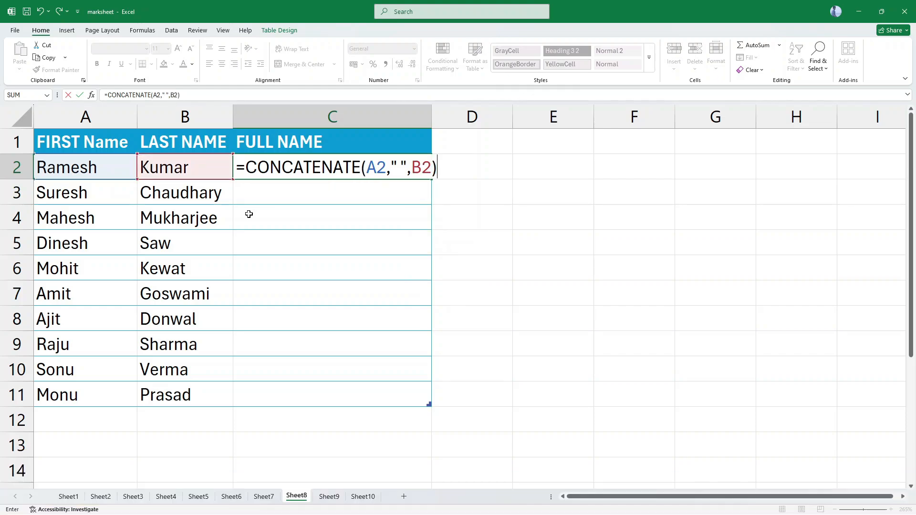
{"action": "key", "text": "Return"}
{"action": "key", "text": "Up"}
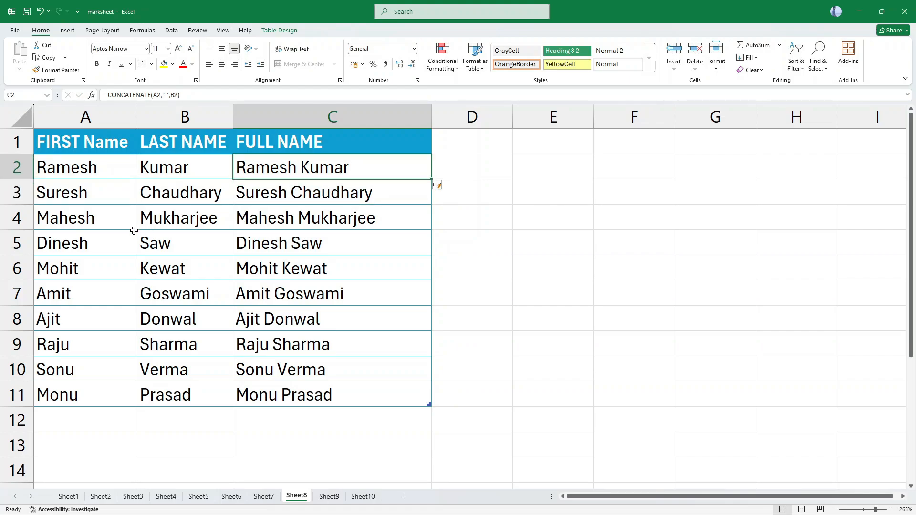
Clear the concatenated full names from cells C2:C11.
{"action": "key", "text": "ctrl+shift+Down"}
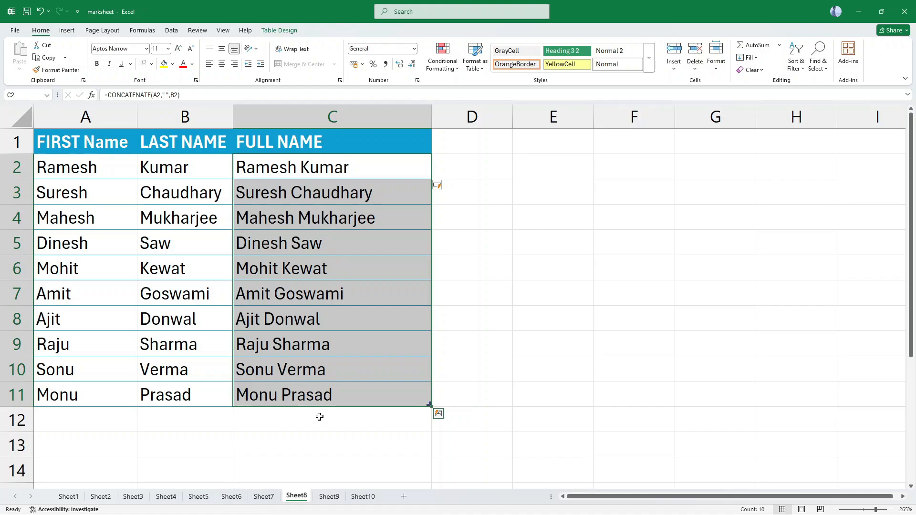
{"action": "left_click", "coordinate": [350, 164]}
{"action": "key", "text": "shift+Down"}
{"action": "key", "text": "ctrl+shift+Down"}
{"action": "key", "text": "Delete"}
{"action": "key", "text": "Up"}
{"action": "key", "text": "Down"}
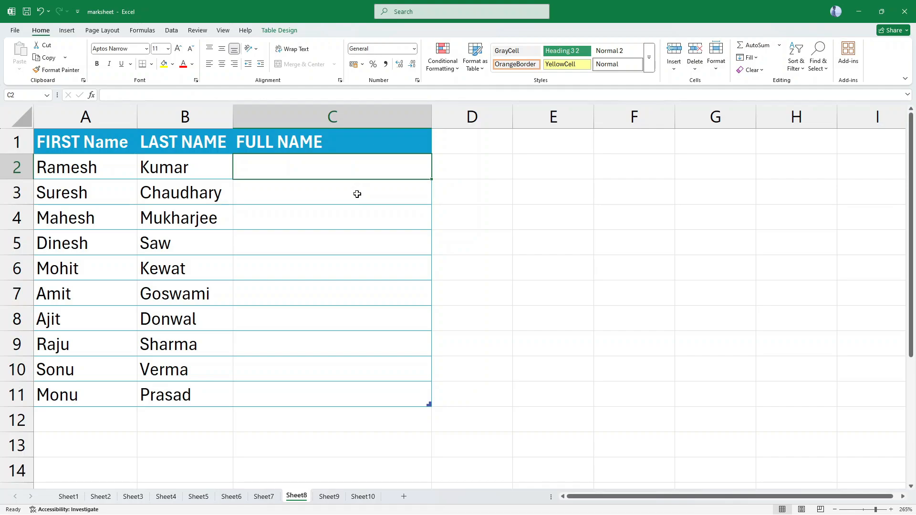
Enter the full name of the person in row 2 as plain text in cell C2.
{"action": "type", "text": "rA"}
{"action": "type", "text": "Ramesh"}
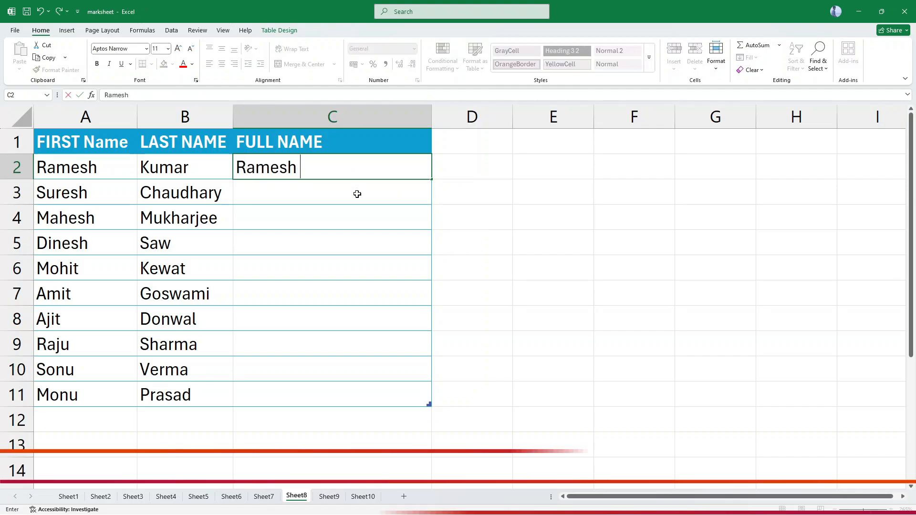
{"action": "type", "text": " Kumar"}
{"action": "key", "text": "Return"}
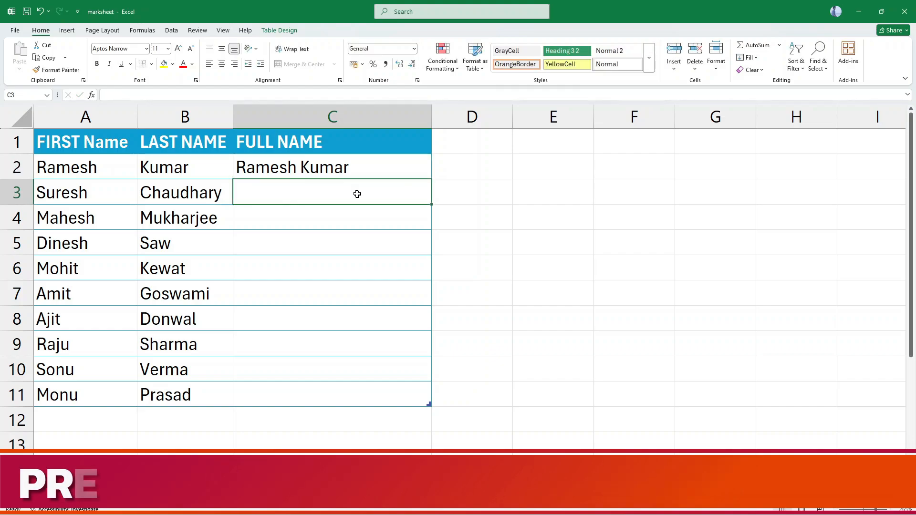
Flash Fill the FULL NAME column from C3 to C11 and compare the first rows with their source names.
{"action": "key", "text": "Up"}
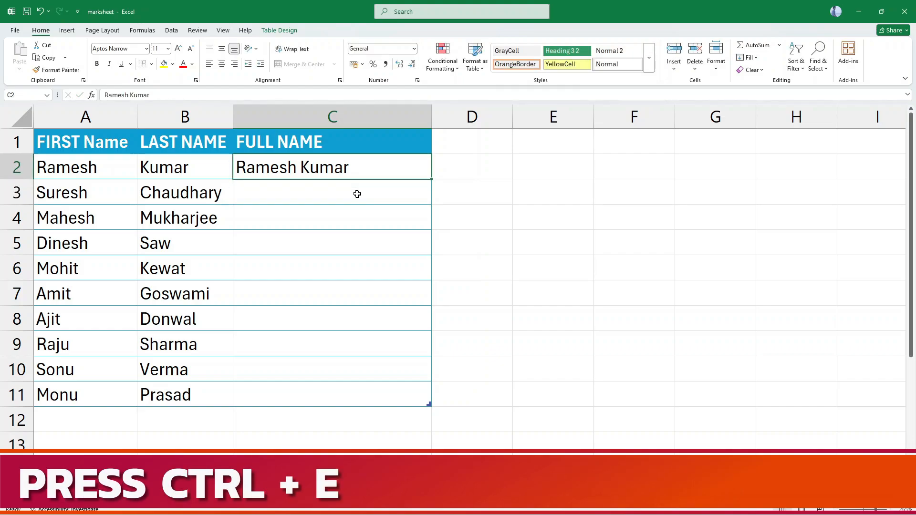
{"action": "key", "text": "Down"}
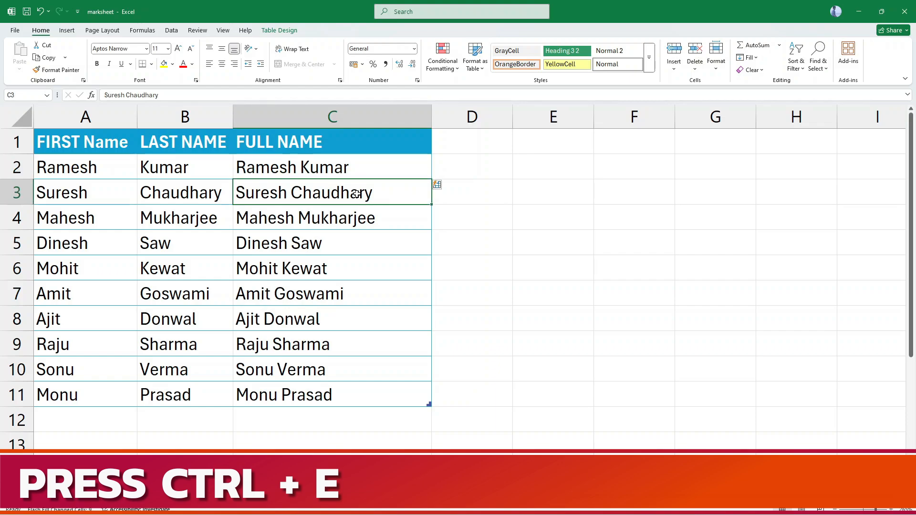
{"action": "key", "text": "Up"}
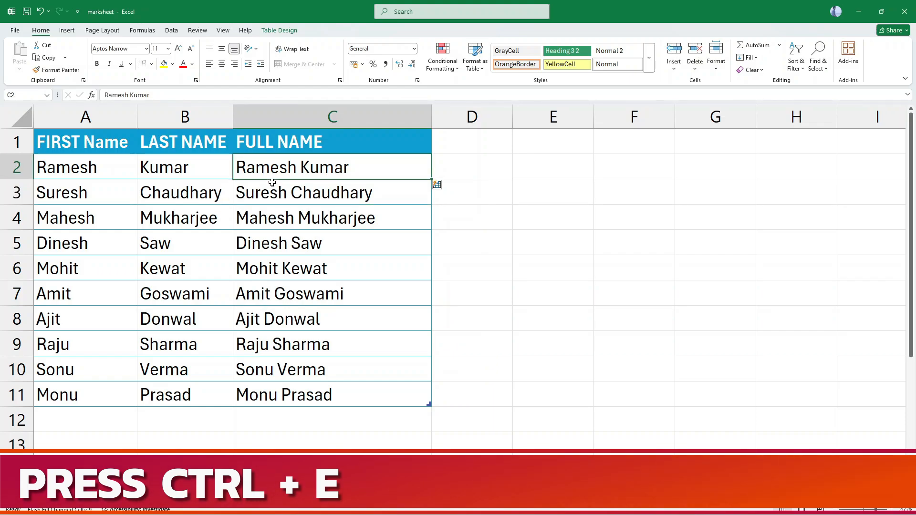
{"action": "left_click", "coordinate": [186, 165]}
{"action": "left_click", "coordinate": [288, 174]}
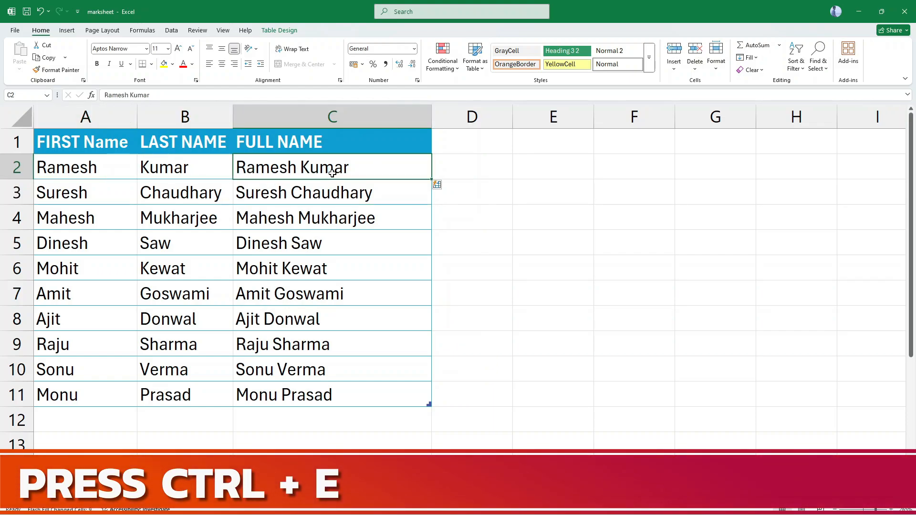
{"action": "left_click", "coordinate": [146, 199]}
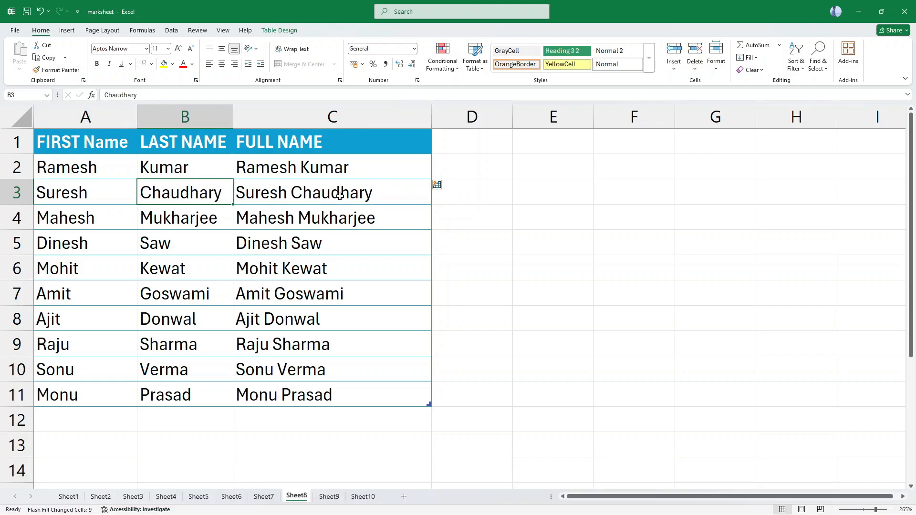
{"action": "left_click", "coordinate": [340, 196]}
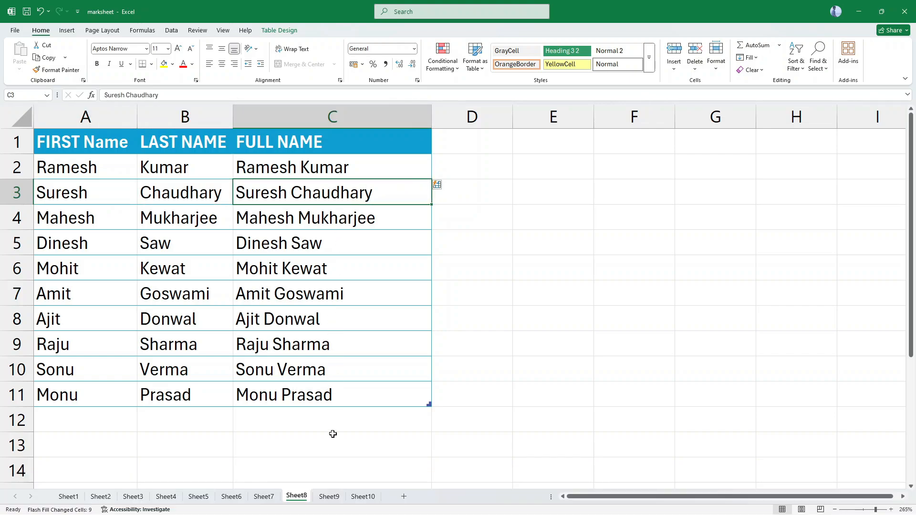
Switch to Sheet9 and enter the row 2 person's full name in capital letters as plain text in cell C2.
{"action": "left_click", "coordinate": [328, 496]}
{"action": "left_click", "coordinate": [216, 171]}
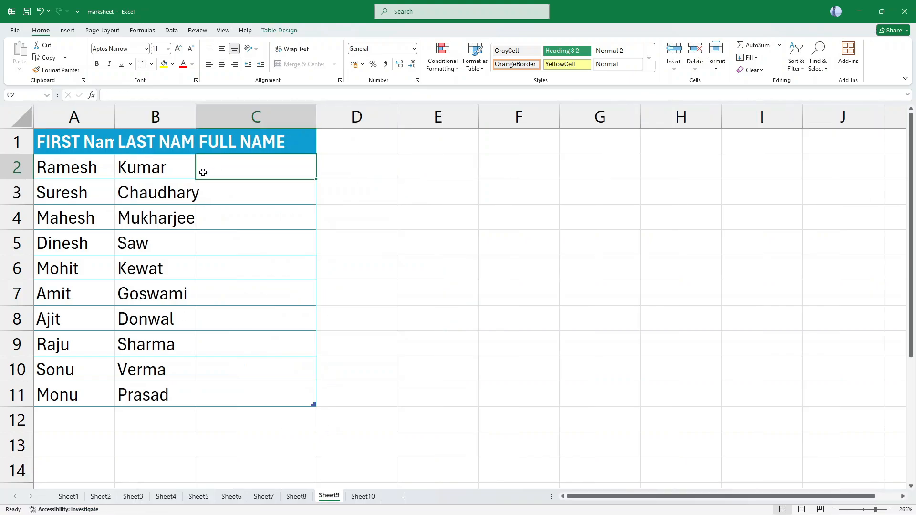
{"action": "left_click", "coordinate": [77, 171]}
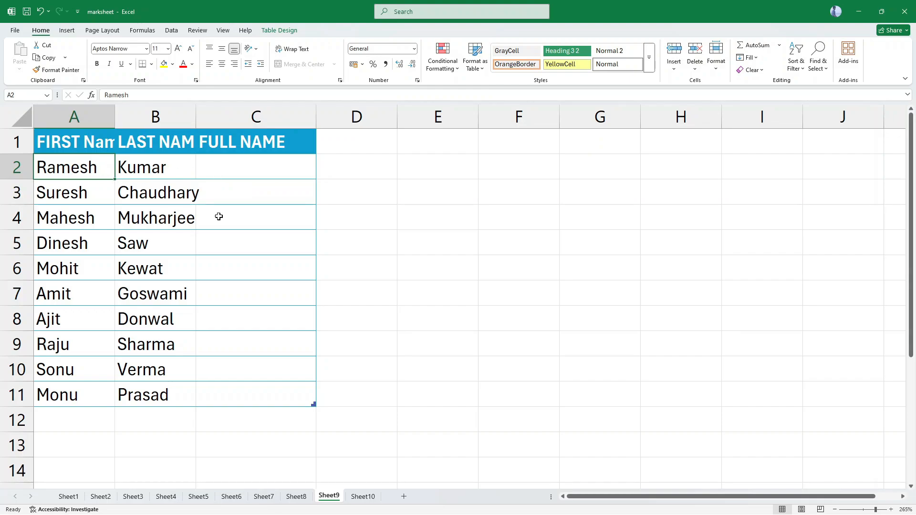
{"action": "key", "text": "Right"}
{"action": "key", "text": "Right"}
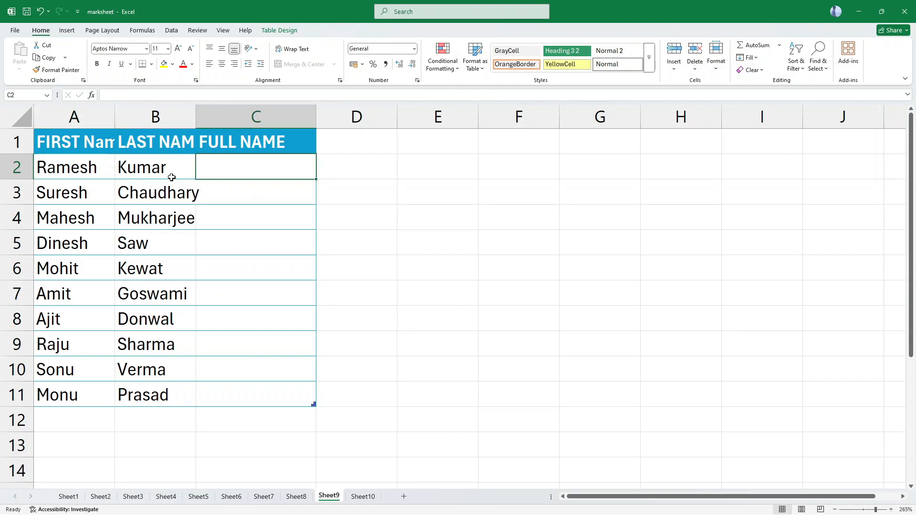
{"action": "type", "text": "RAM"}
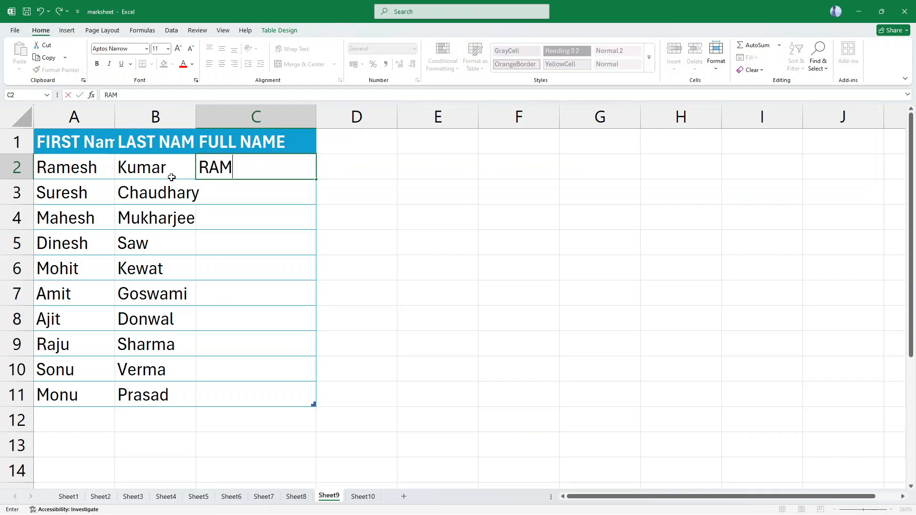
{"action": "type", "text": "ESH KUMAR"}
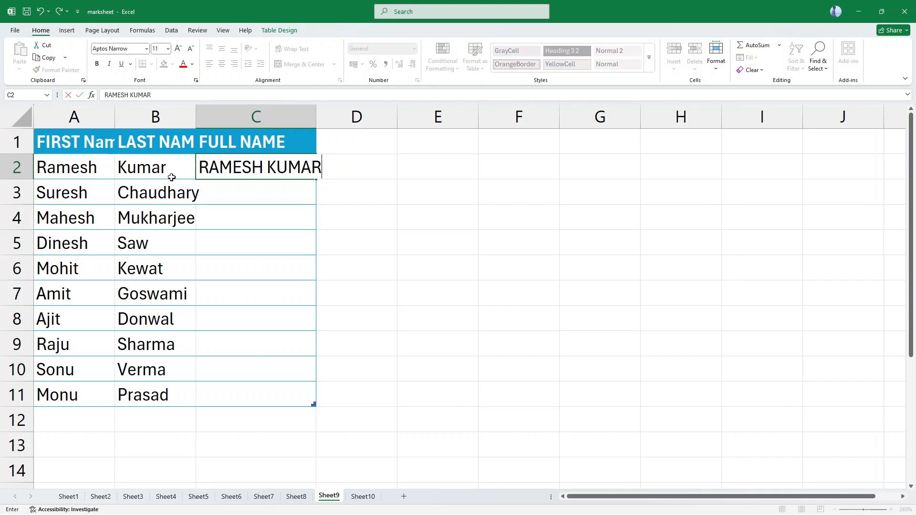
{"action": "key", "text": "Return"}
{"action": "key", "text": "Up"}
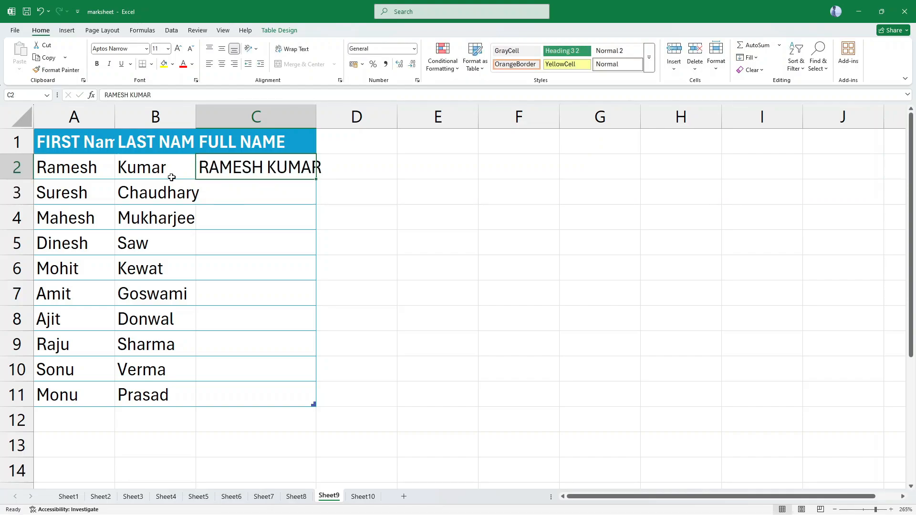
Try Flash Fill on the FULL NAME column with the uppercase pattern, undo it and clear cell C2.
{"action": "key", "text": "ctrl+e"}
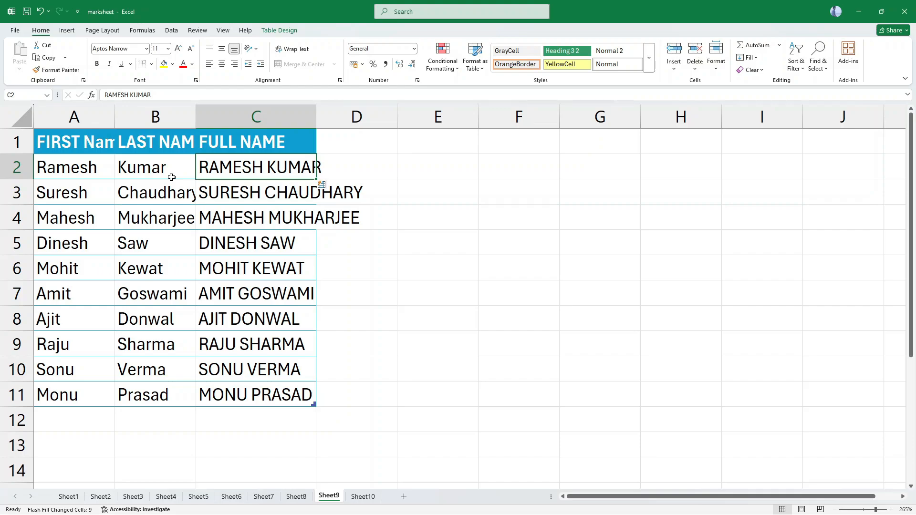
{"action": "key", "text": "ctrl+z"}
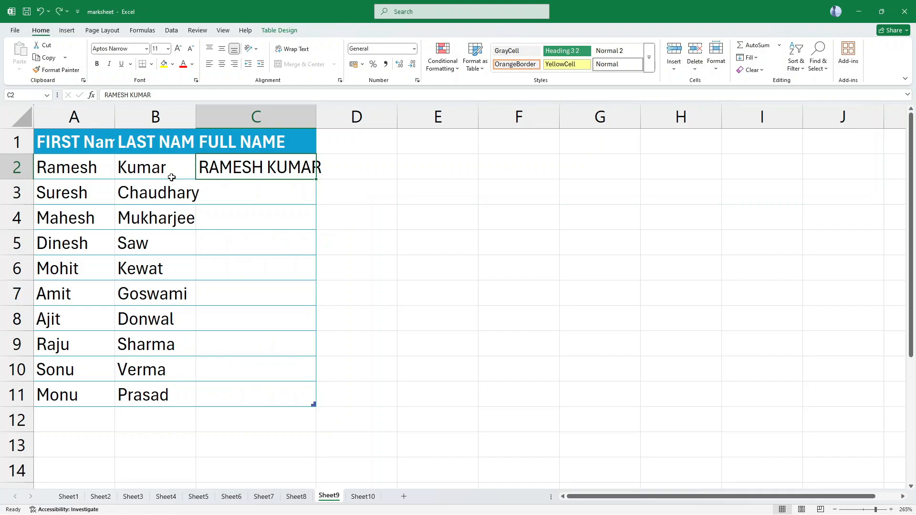
{"action": "key", "text": "Delete"}
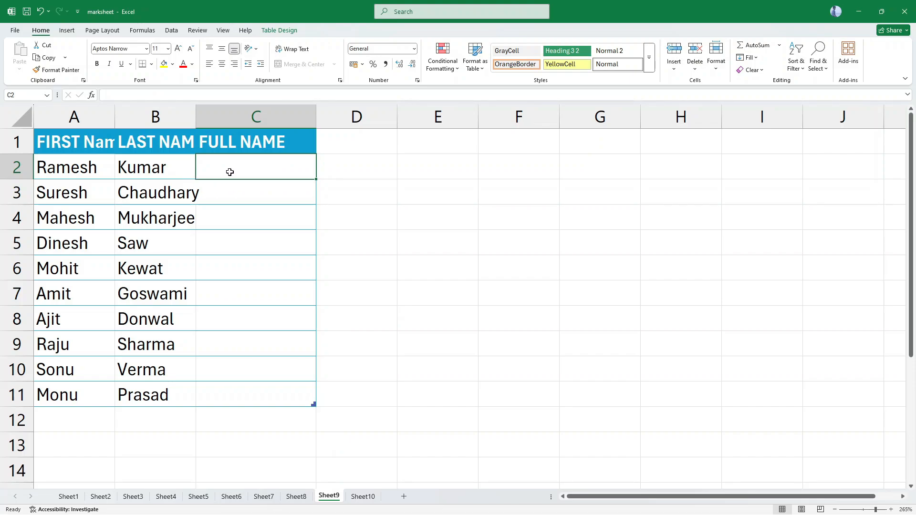
Enter the formula =UPPER(A2) in cell C2 to convert the first names to capital letters.
{"action": "type", "text": "="}
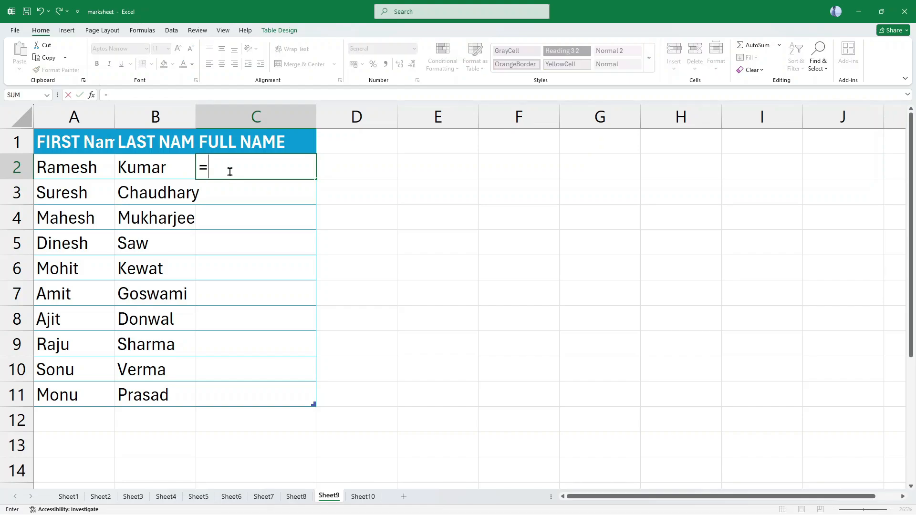
{"action": "type", "text": "UPPER("}
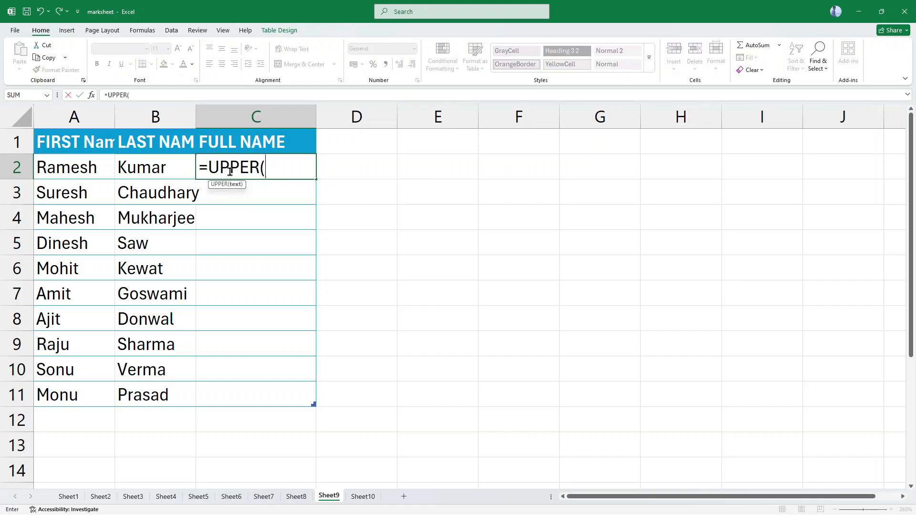
{"action": "type", "text": "A2)"}
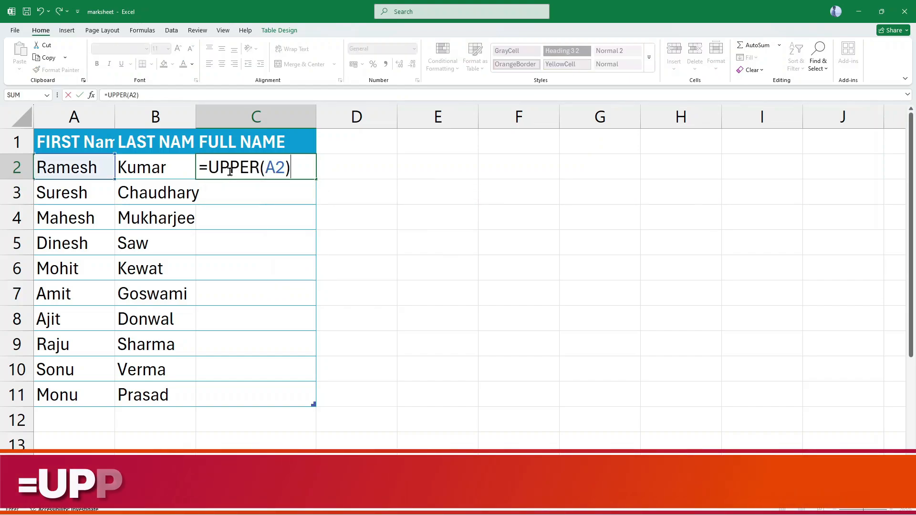
{"action": "key", "text": "Return"}
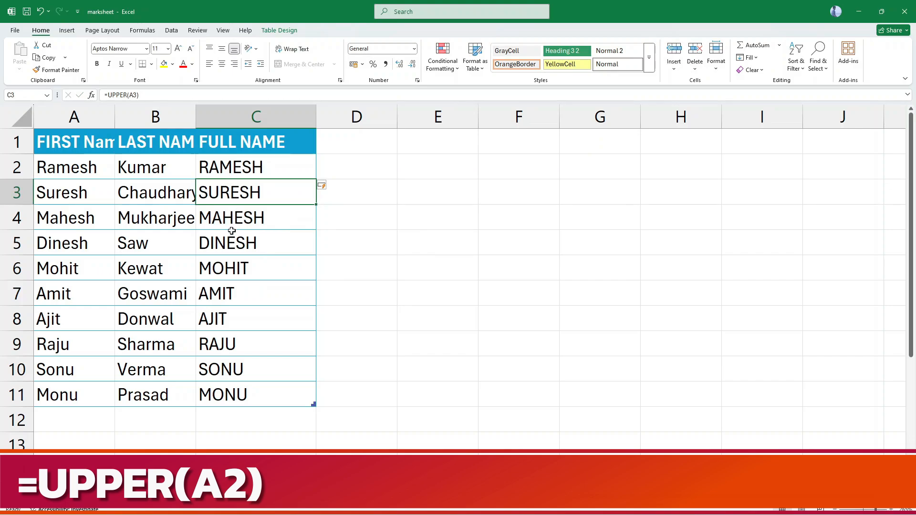
{"action": "left_click", "coordinate": [239, 171]}
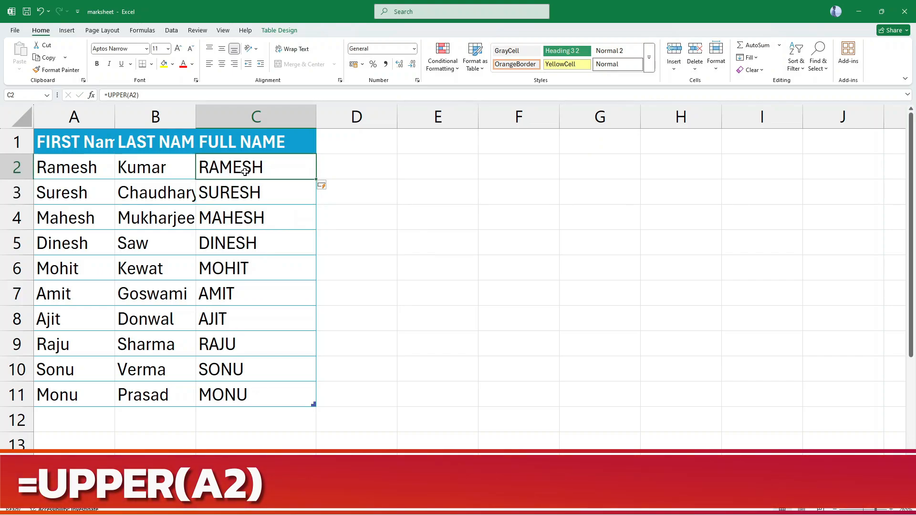
Replace the formula in cell C2 with =CONCATENATE(A2," ",B2) and compare the full names with the first and last name columns.
{"action": "double_click", "coordinate": [305, 167]}
{"action": "left_click", "coordinate": [302, 168]}
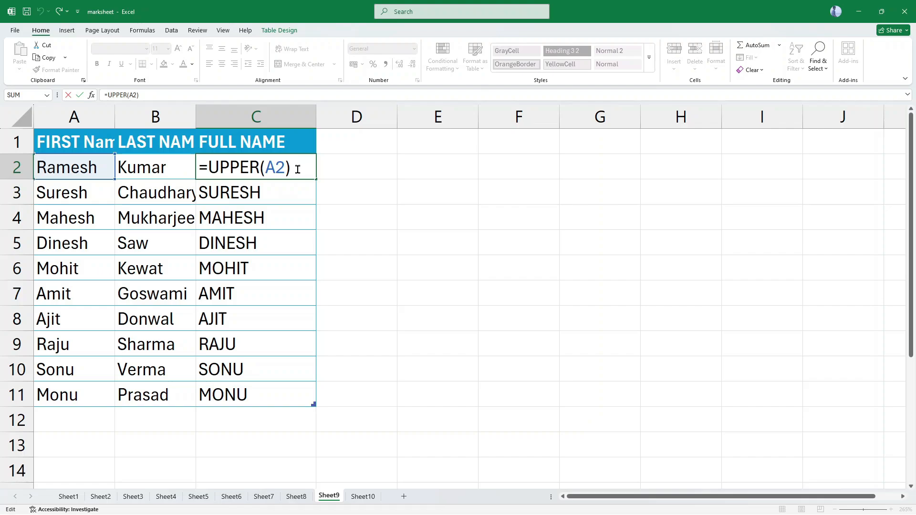
{"action": "left_click_drag", "start_coordinate": [292, 170], "coordinate": [210, 167]}
{"action": "key", "text": "BackSpace"}
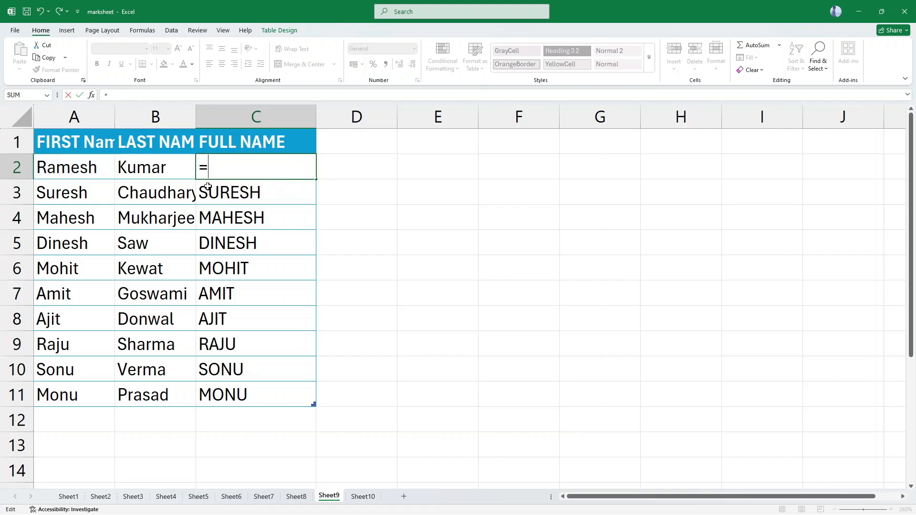
{"action": "type", "text": "CONCAT"}
{"action": "type", "text": "ENATE("}
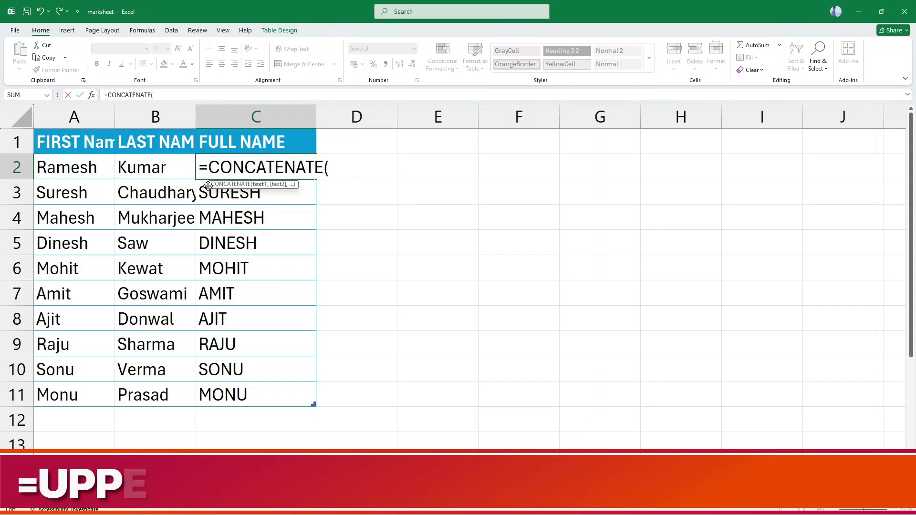
{"action": "type", "text": "A2,"}
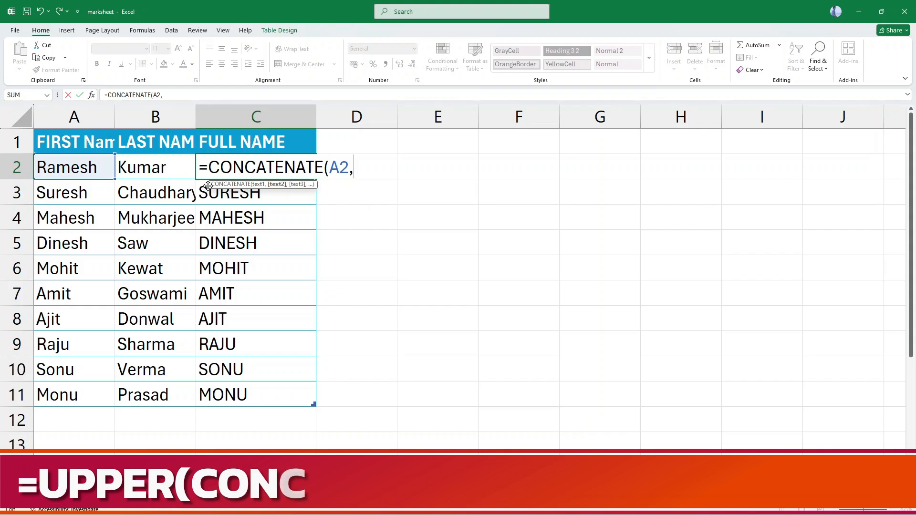
{"action": "type", "text": "\""}
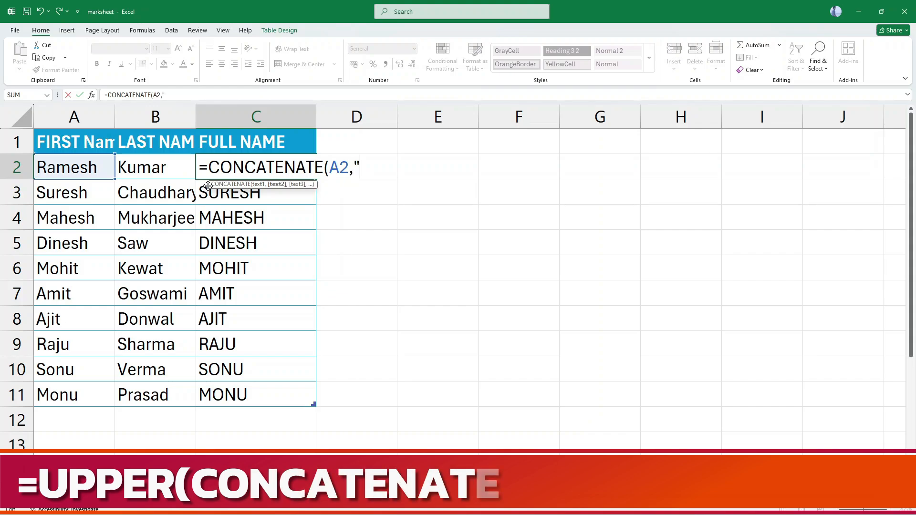
{"action": "type", "text": " \","}
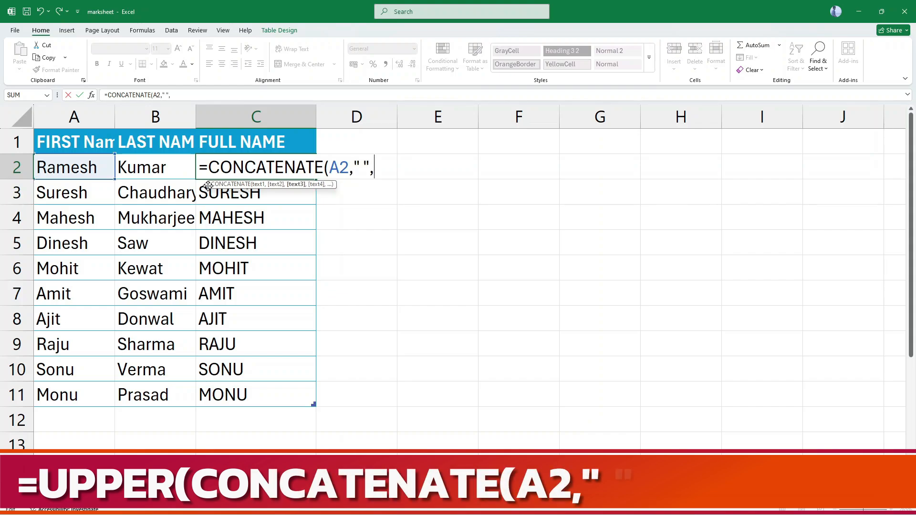
{"action": "type", "text": "B2)"}
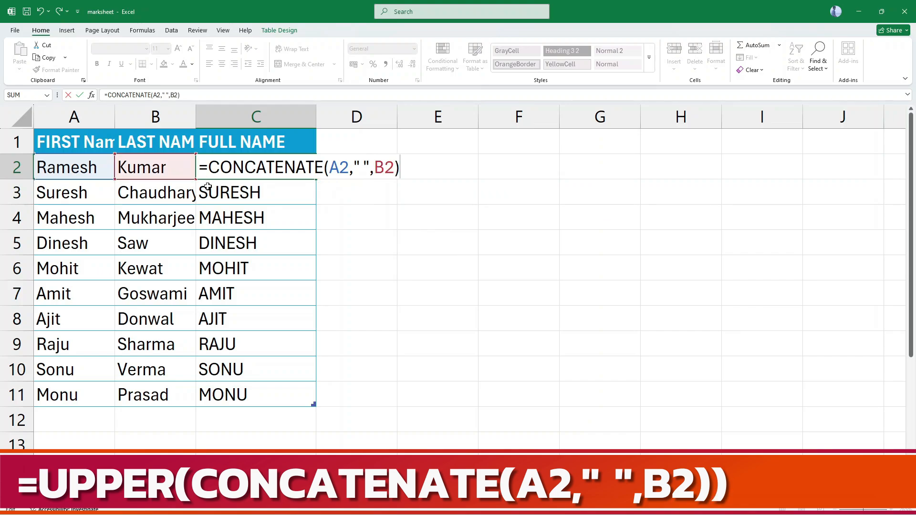
{"action": "key", "text": "ctrl+Return"}
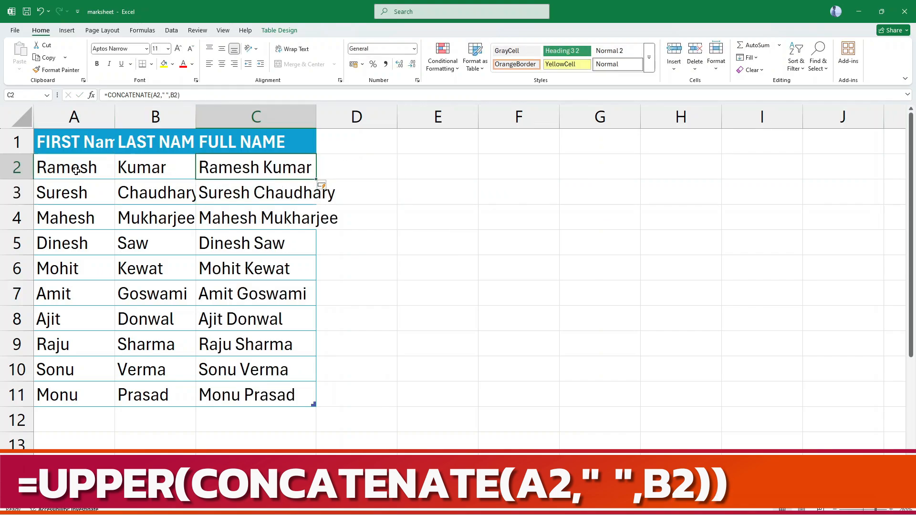
{"action": "left_click_drag", "start_coordinate": [71, 166], "coordinate": [65, 396]}
{"action": "left_click", "coordinate": [149, 175]}
{"action": "left_click_drag", "start_coordinate": [146, 205], "coordinate": [154, 389]}
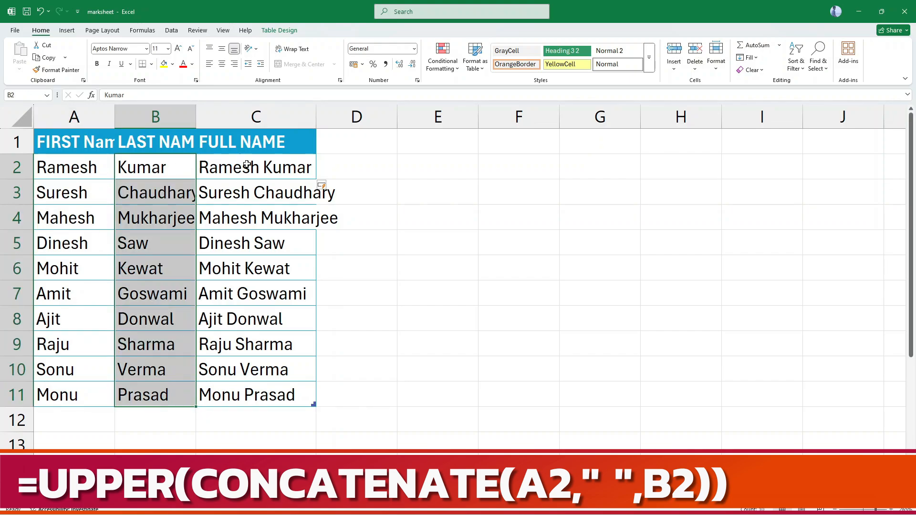
{"action": "left_click_drag", "start_coordinate": [243, 165], "coordinate": [268, 395]}
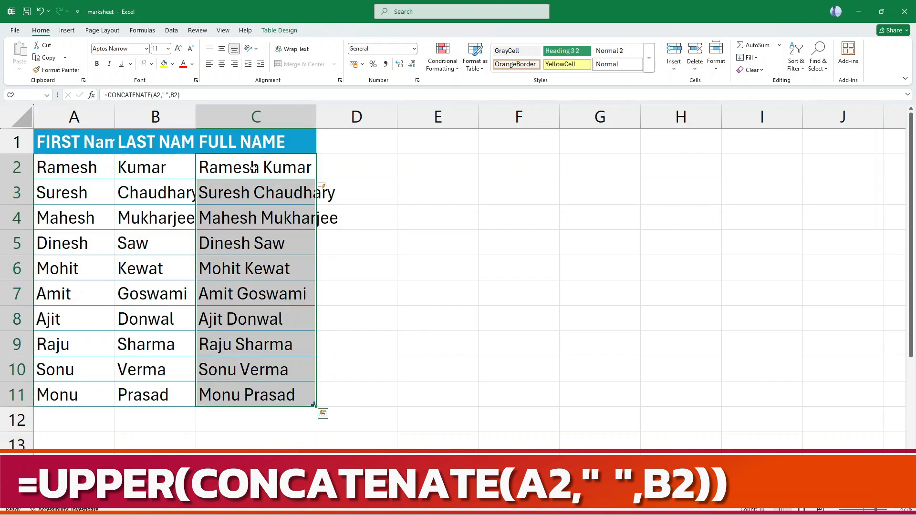
Wrap the formula in cell C2 in UPPER so it reads =UPPER(CONCATENATE(A2," ",B2)).
{"action": "double_click", "coordinate": [206, 162]}
{"action": "left_click", "coordinate": [205, 161]}
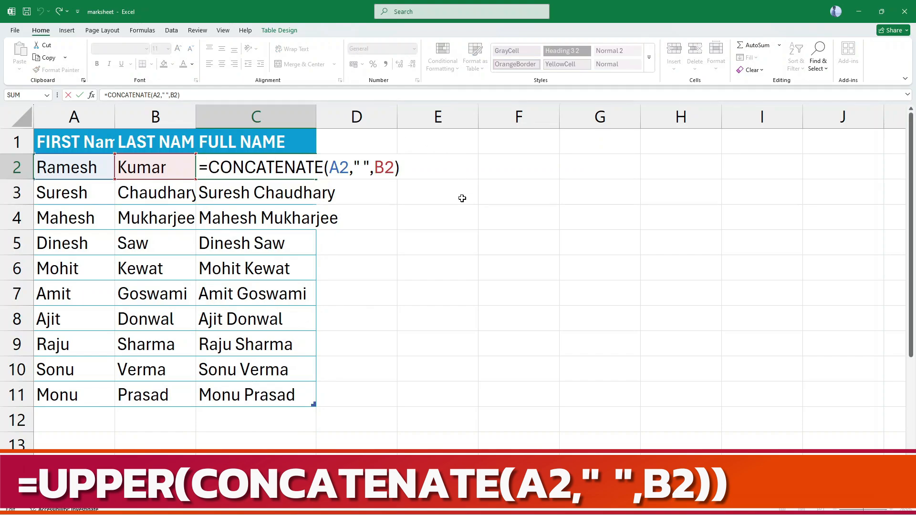
{"action": "type", "text": "UPPER"}
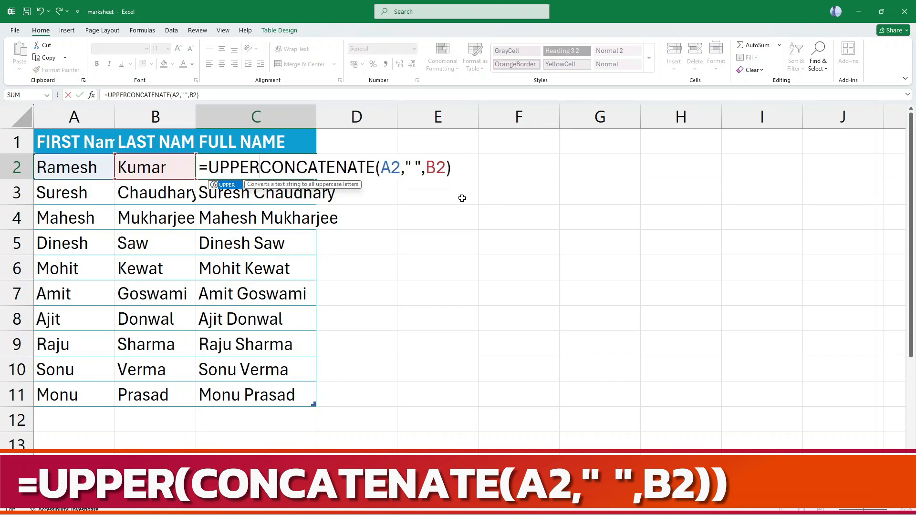
{"action": "type", "text": "("}
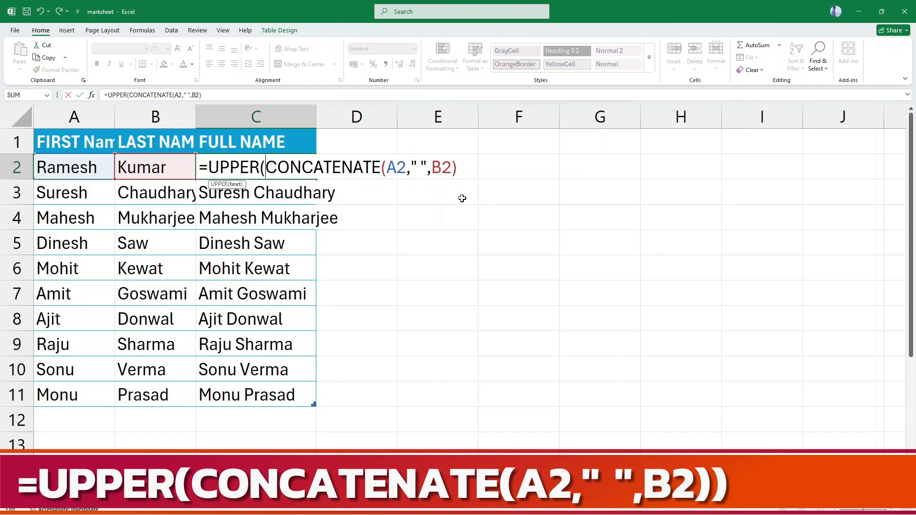
{"action": "type", "text": ")"}
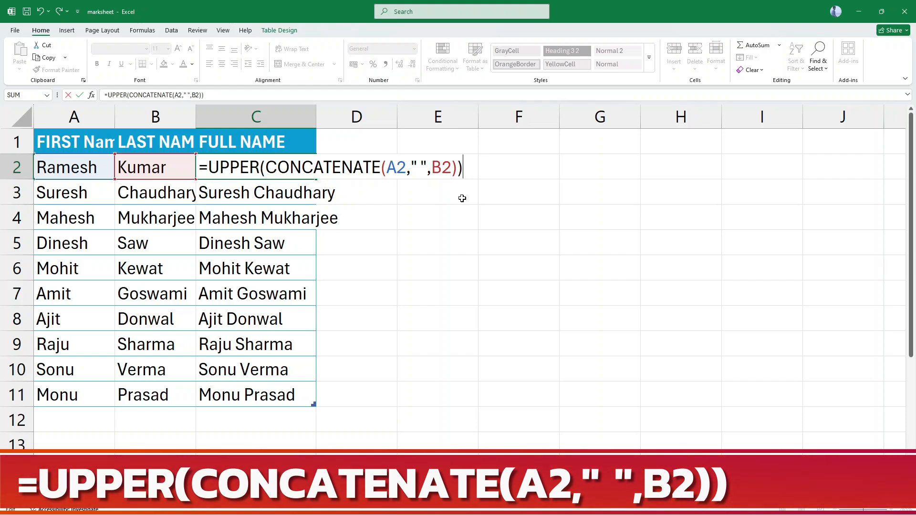
{"action": "key", "text": "Return"}
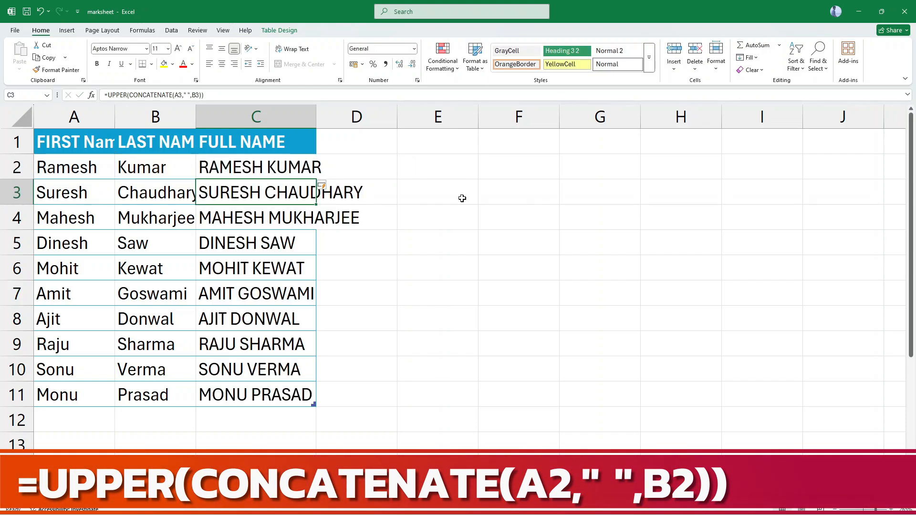
Replace UPPER with LOWER in cell C2 so the formula reads =LOWER(CONCATENATE(A2," ",B2)).
{"action": "key", "text": "Up"}
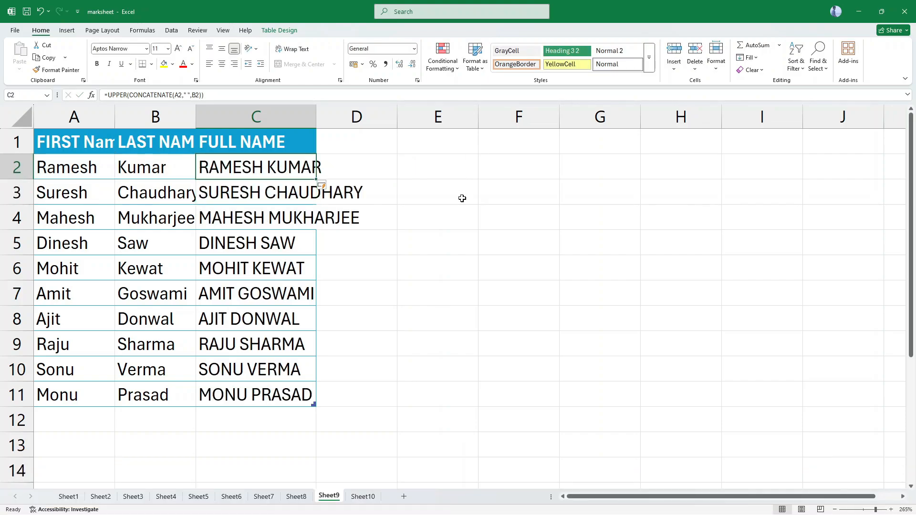
{"action": "key", "text": "F2"}
{"action": "key", "text": "Left"}
{"action": "key", "text": "Left"}
{"action": "key", "text": "Left"}
{"action": "key", "text": "Left"}
{"action": "key", "text": "Left"}
{"action": "key", "text": "Left"}
{"action": "key", "text": "Left"}
{"action": "key", "text": "Left"}
{"action": "key", "text": "Left"}
{"action": "key", "text": "Left"}
{"action": "key", "text": "Left"}
{"action": "key", "text": "Left"}
{"action": "key", "text": "Left"}
{"action": "key", "text": "Left"}
{"action": "key", "text": "Left"}
{"action": "key", "text": "Left"}
{"action": "key", "text": "Left"}
{"action": "key", "text": "Left"}
{"action": "key", "text": "Left"}
{"action": "key", "text": "Left"}
{"action": "key", "text": "Left"}
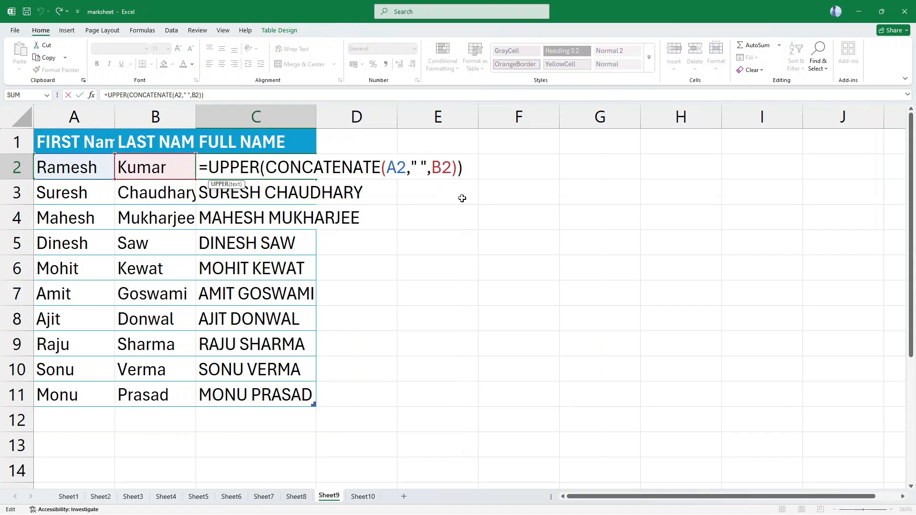
{"action": "key", "text": "Left"}
{"action": "key", "text": "Left"}
{"action": "key", "text": "Left"}
{"action": "key", "text": "shift+Left"}
{"action": "key", "text": "shift+Left"}
{"action": "key", "text": "shift+Left"}
{"action": "key", "text": "shift+Left"}
{"action": "key", "text": "shift+Left"}
{"action": "type", "text": "LOW"}
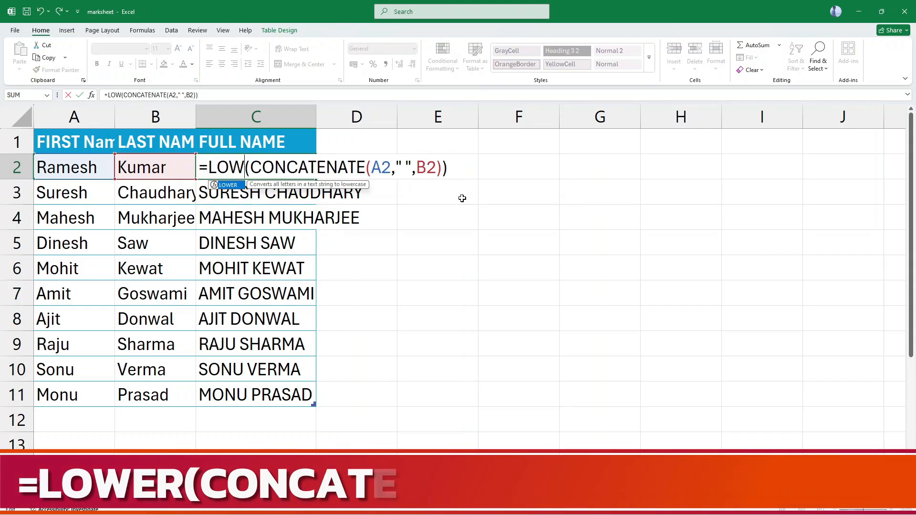
{"action": "type", "text": "ER"}
{"action": "key", "text": "Return"}
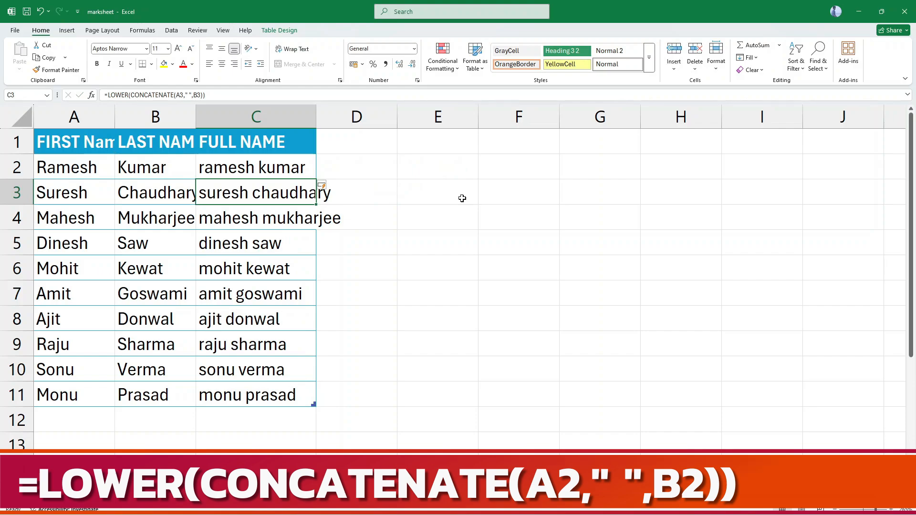
Replace LOWER with PROPER in cell C2 so the formula reads =PROPER(CONCATENATE(A2," ",B2)).
{"action": "key", "text": "Up"}
{"action": "key", "text": "F2"}
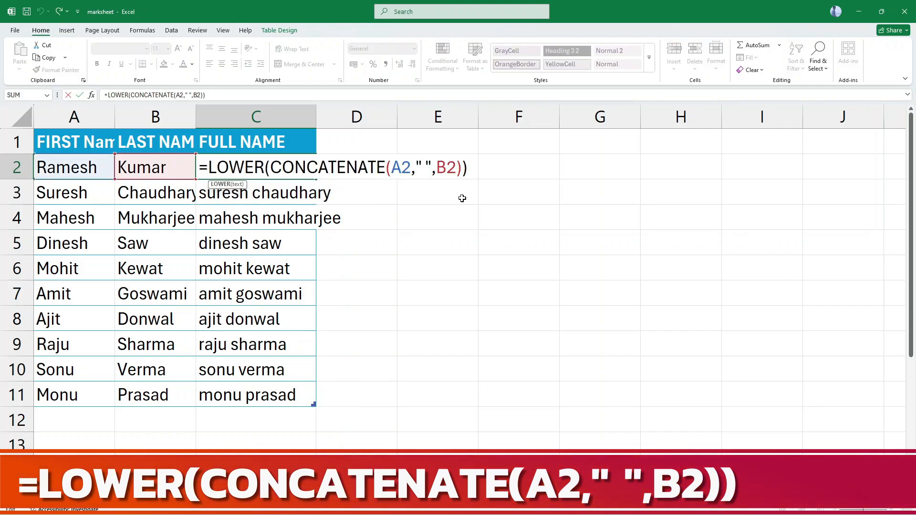
{"action": "key", "text": "shift+Left"}
{"action": "key", "text": "shift+Left"}
{"action": "key", "text": "shift+Left"}
{"action": "key", "text": "shift+Left"}
{"action": "key", "text": "shift+Left"}
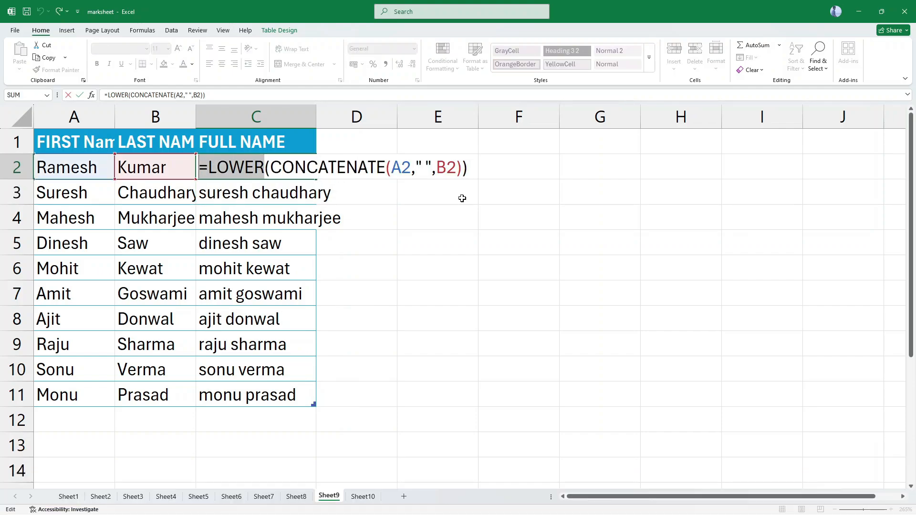
{"action": "type", "text": "PROPER"}
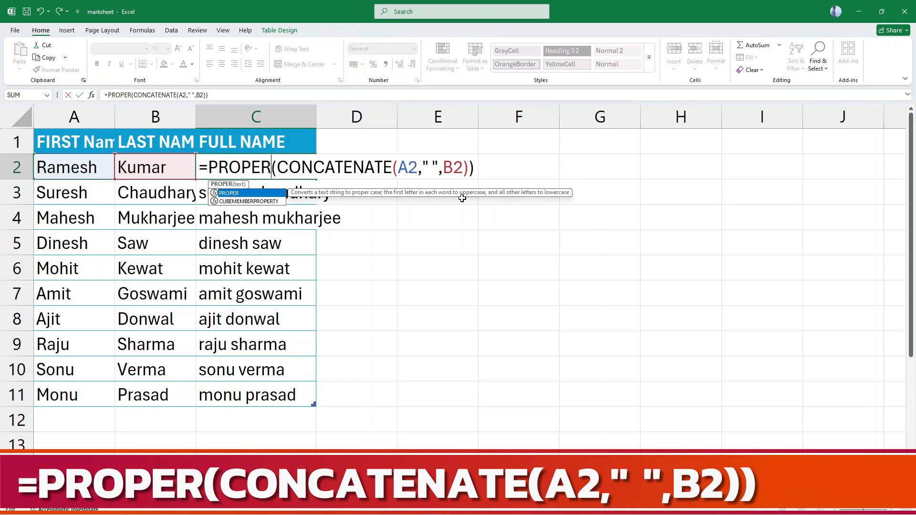
{"action": "key", "text": "ctrl+Return"}
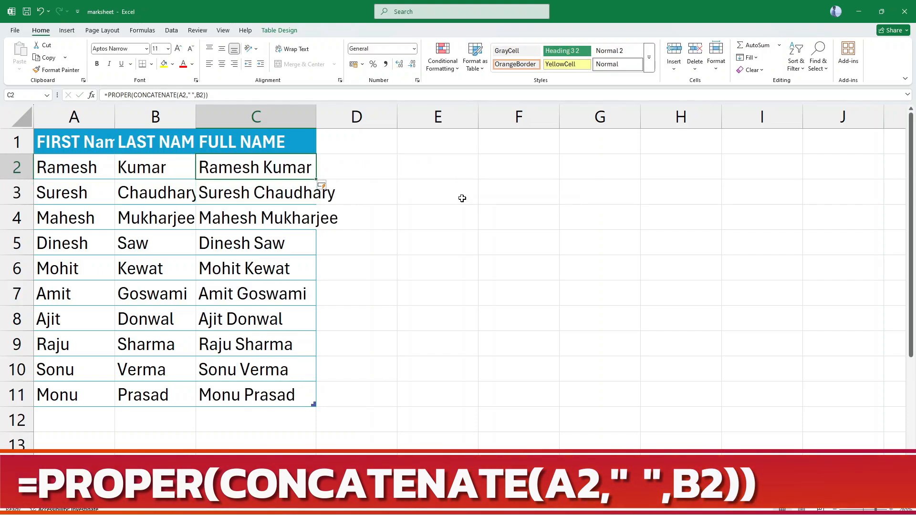
Clear the full names from cells C2:C11 and select cell C2 alone.
{"action": "key", "text": "ctrl+shift+Down"}
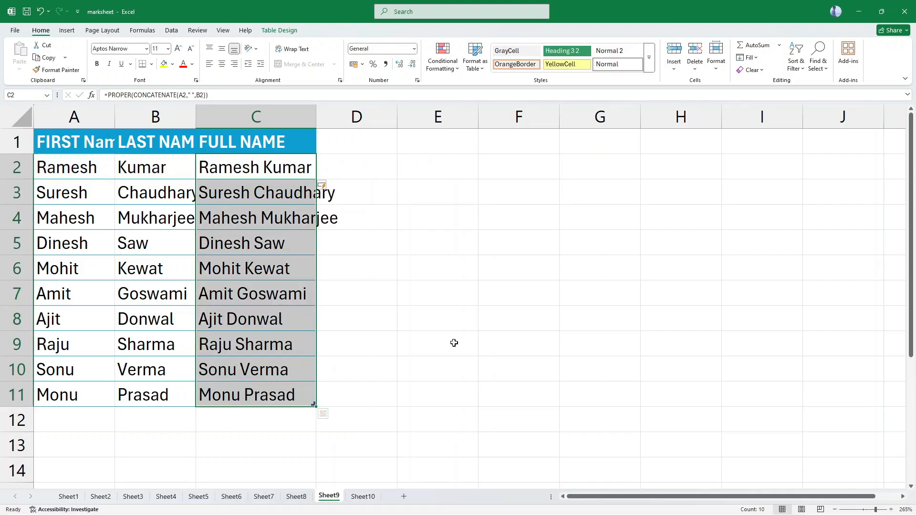
{"action": "key", "text": "Delete"}
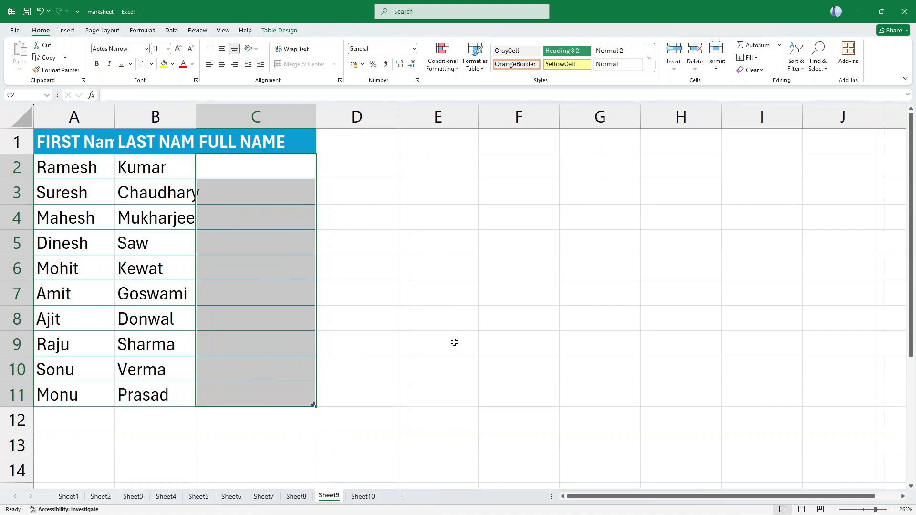
{"action": "key", "text": "Up"}
{"action": "key", "text": "Down"}
{"action": "type", "text": "rA"}
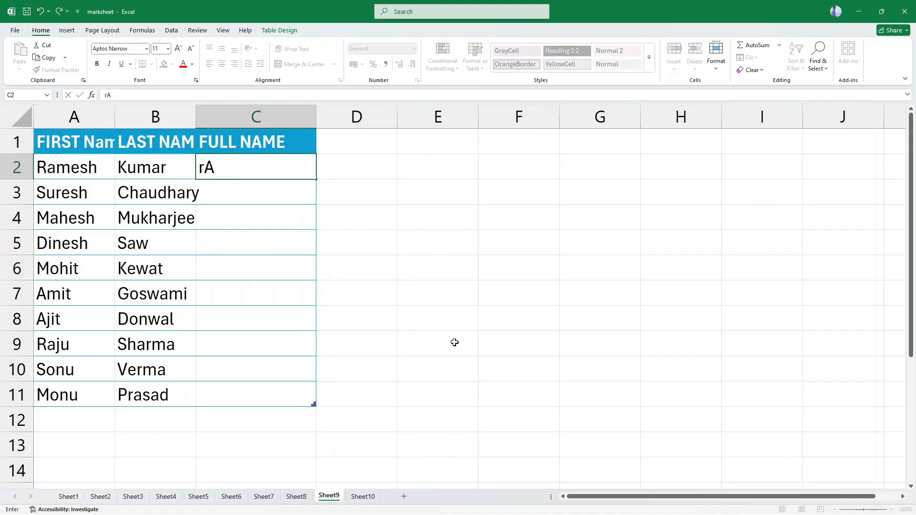
{"action": "key", "text": "BackSpace"}
{"action": "key", "text": "BackSpace"}
{"action": "type", "text": "Ramesh"}
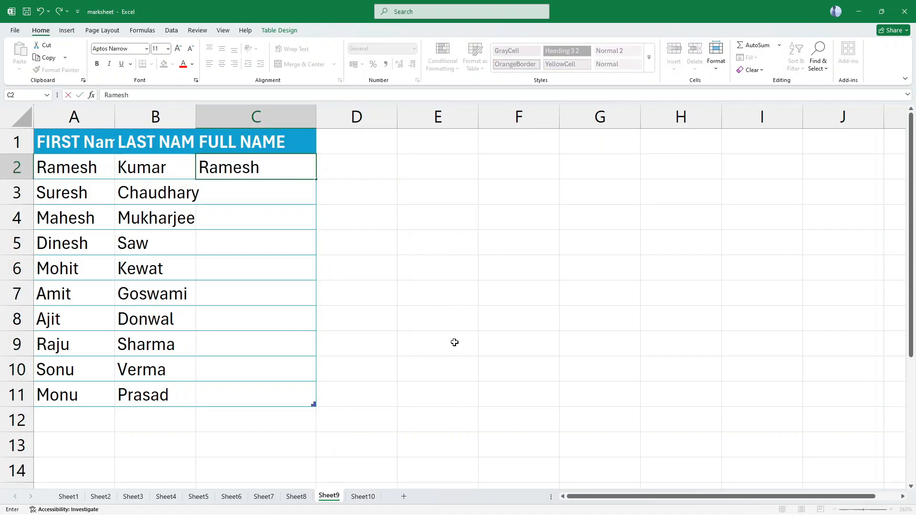
{"action": "type", "text": " Kumar"}
{"action": "key", "text": "BackSpace"}
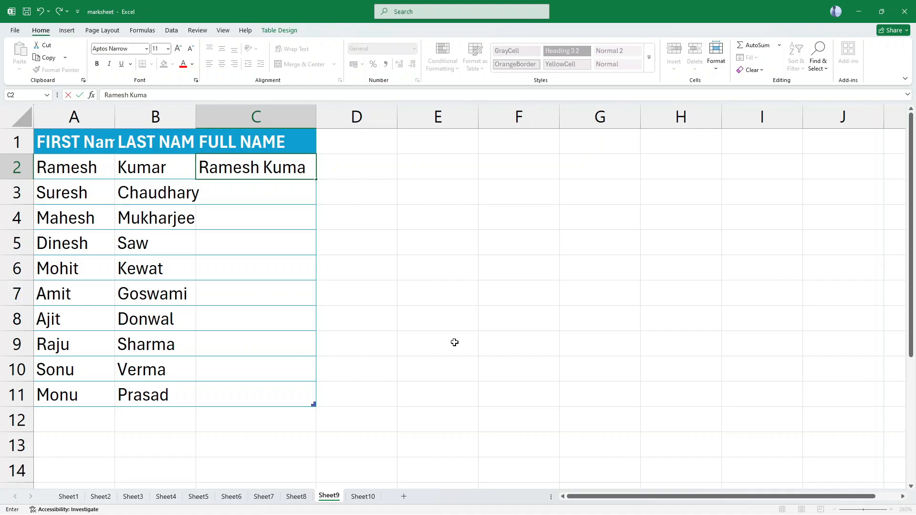
{"action": "key", "text": "BackSpace"}
{"action": "key", "text": "BackSpace"}
{"action": "key", "text": "BackSpace"}
{"action": "key", "text": "BackSpace"}
{"action": "key", "text": "BackSpace"}
{"action": "key", "text": "BackSpace"}
{"action": "key", "text": "BackSpace"}
{"action": "key", "text": "BackSpace"}
{"action": "key", "text": "BackSpace"}
{"action": "key", "text": "BackSpace"}
Enter the first row's full name in all capital letters in cell C2 and Flash Fill the FULL NAME column.
{"action": "type", "text": "AMES"}
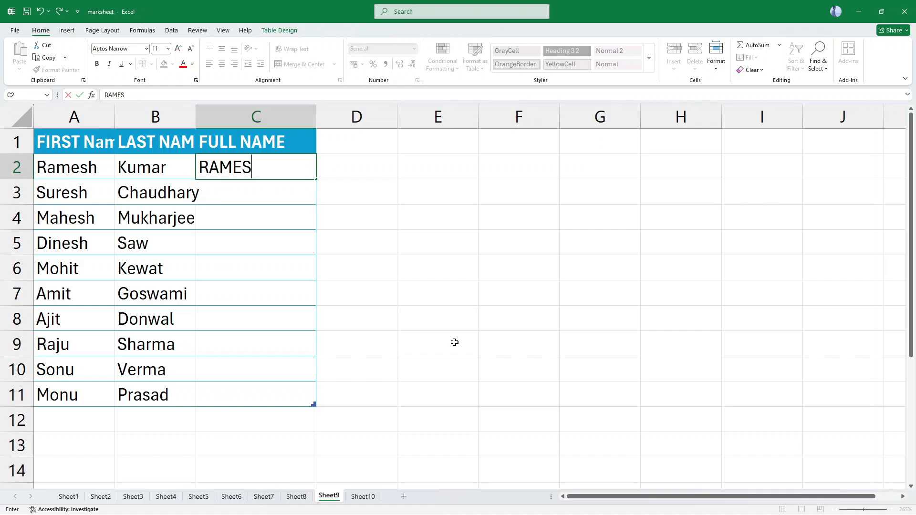
{"action": "type", "text": "H KUMAR"}
{"action": "key", "text": "Return"}
{"action": "key", "text": "Up"}
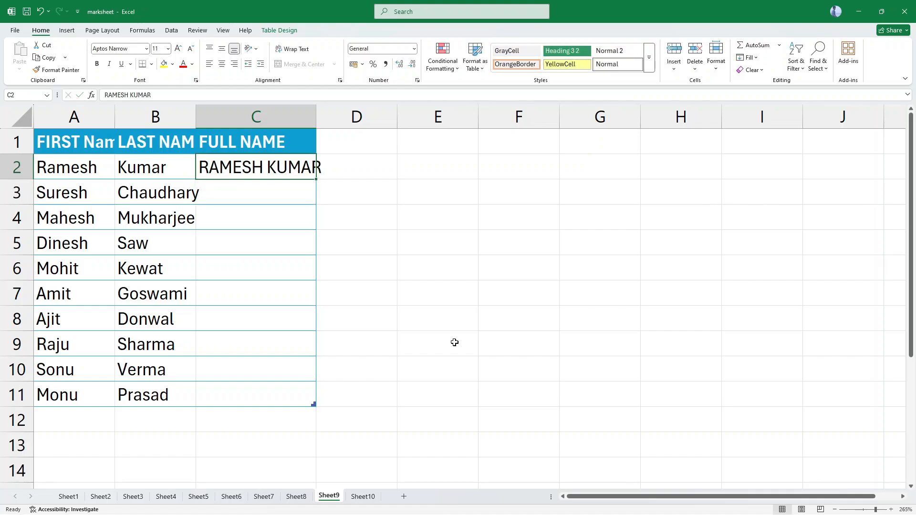
{"action": "key", "text": "ctrl+e"}
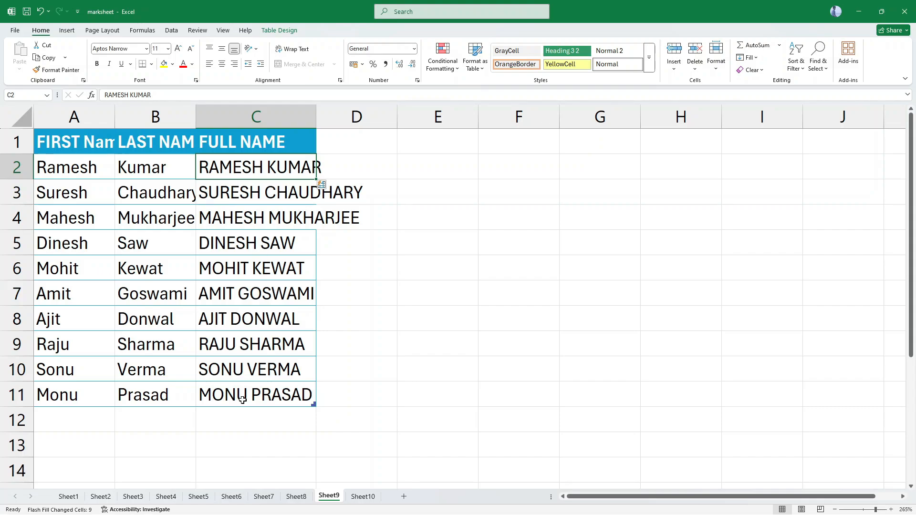
Open Sheet10 and highlight the first names in cells A2:A11.
{"action": "left_click", "coordinate": [362, 496]}
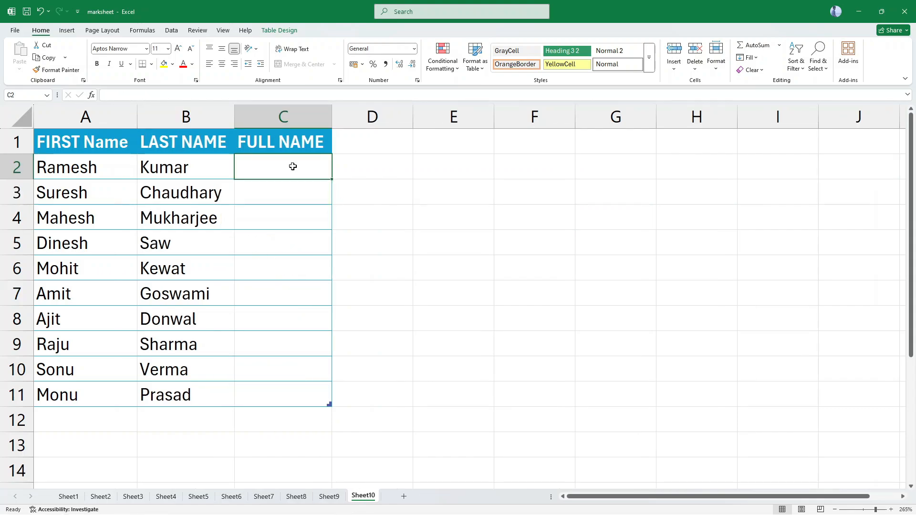
{"action": "left_click", "coordinate": [60, 169]}
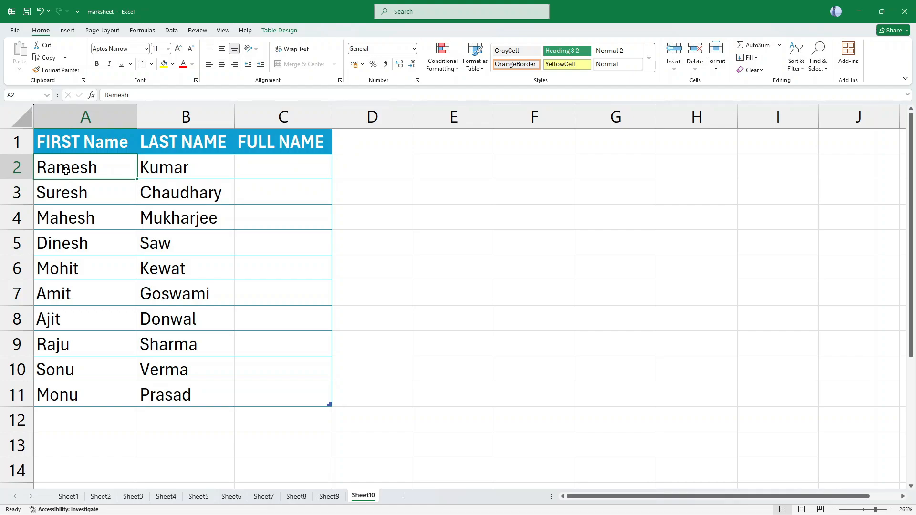
{"action": "left_click_drag", "start_coordinate": [67, 168], "coordinate": [66, 393]}
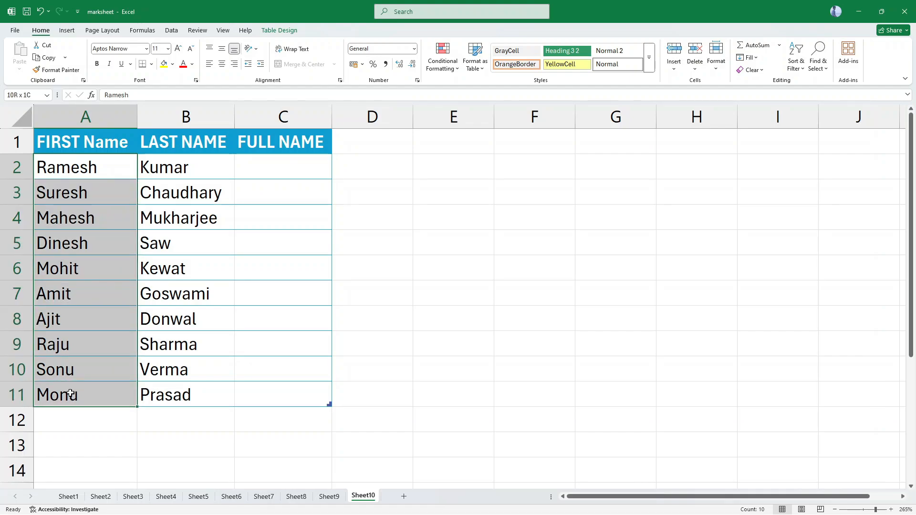
Enter the formula =CONCATENATE("Mr. ",A2,B2) in cell C2 to prefix the joined names with a title.
{"action": "left_click", "coordinate": [279, 173]}
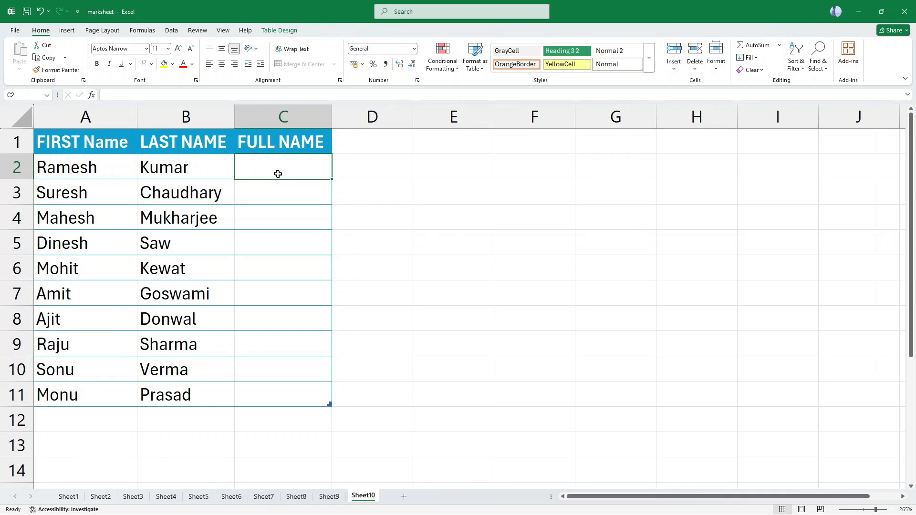
{"action": "type", "text": "="}
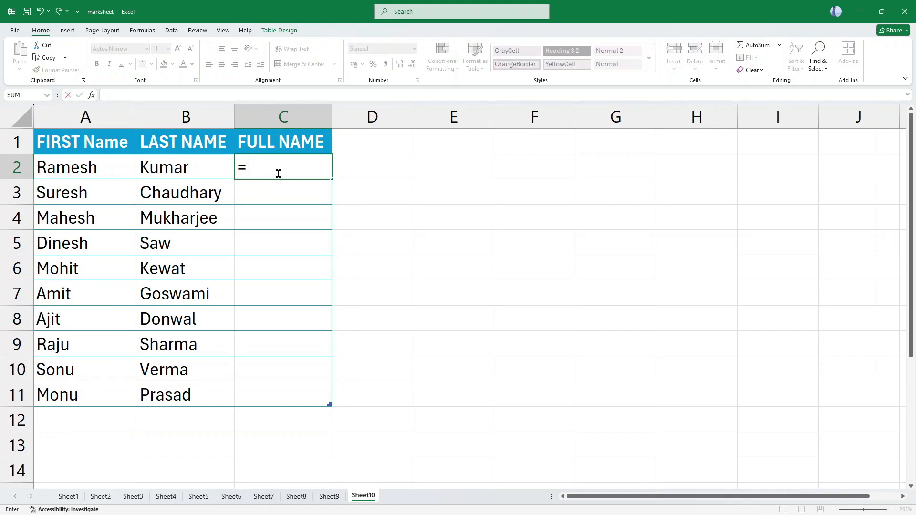
{"action": "type", "text": "CON"}
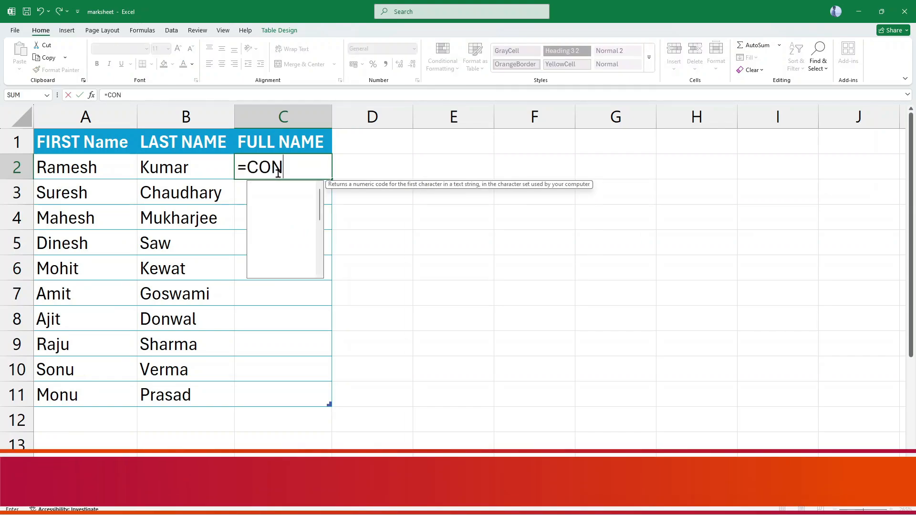
{"action": "type", "text": "CATENATE"}
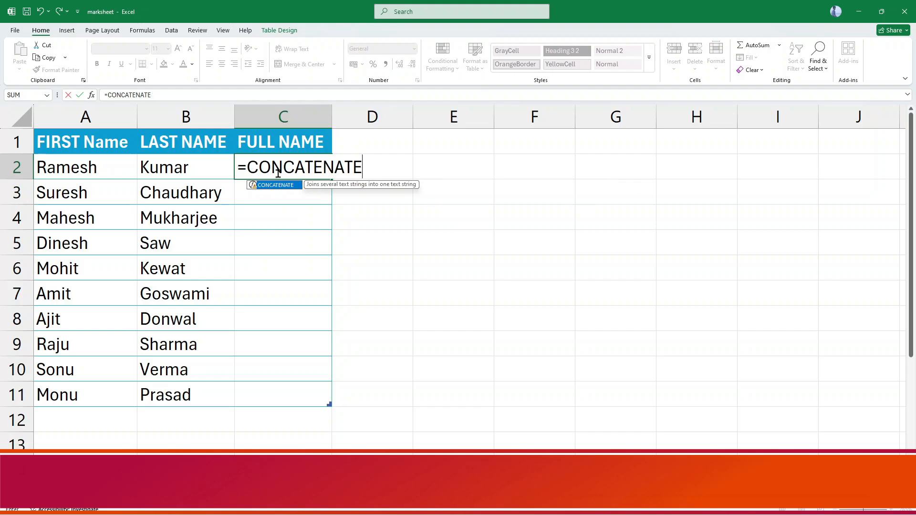
{"action": "type", "text": "(\"mR"}
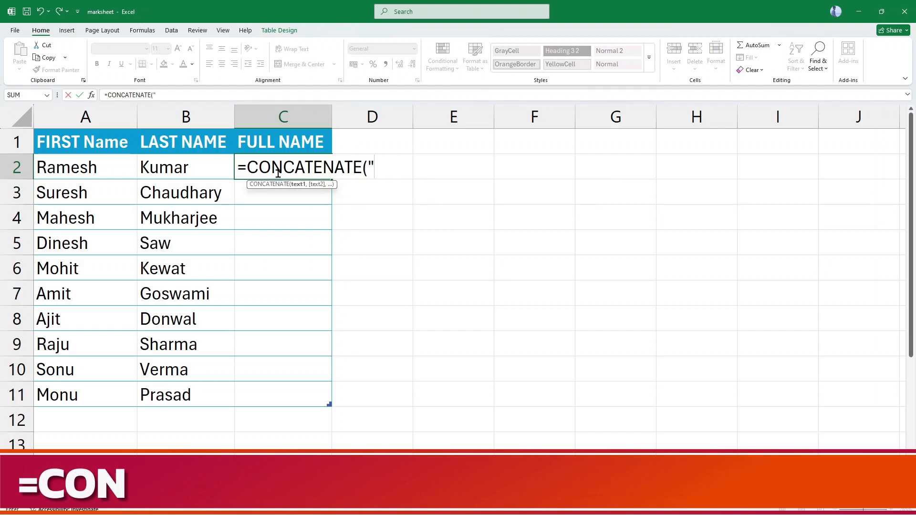
{"action": "key", "text": "BackSpace"}
{"action": "key", "text": "BackSpace"}
{"action": "type", "text": "Mr.\""}
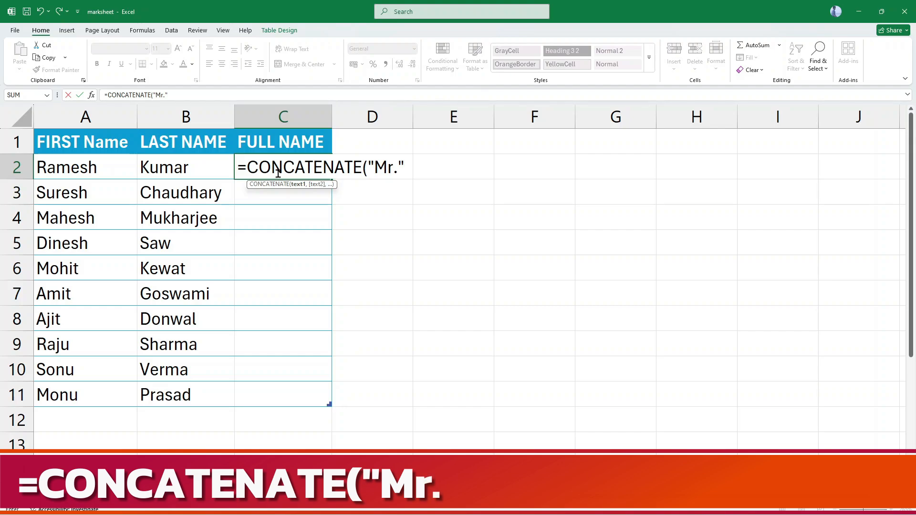
{"action": "key", "text": "BackSpace"}
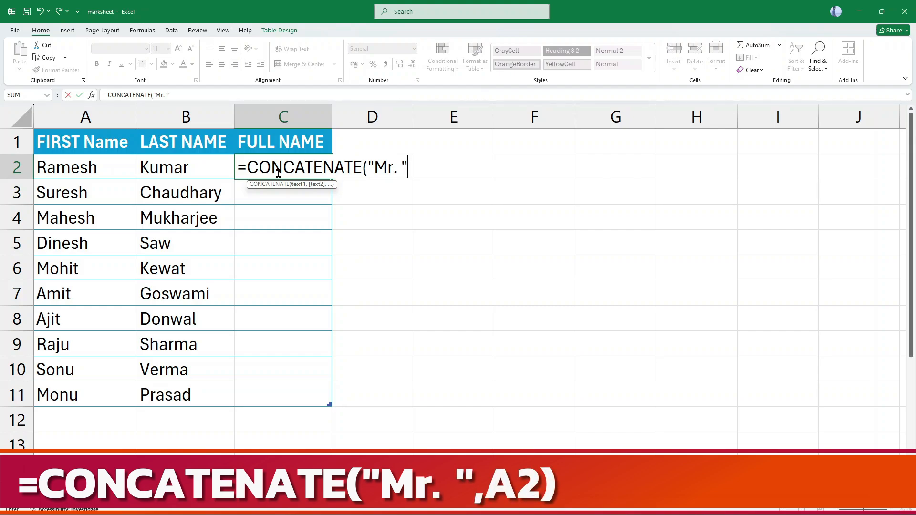
{"action": "type", "text": "\","}
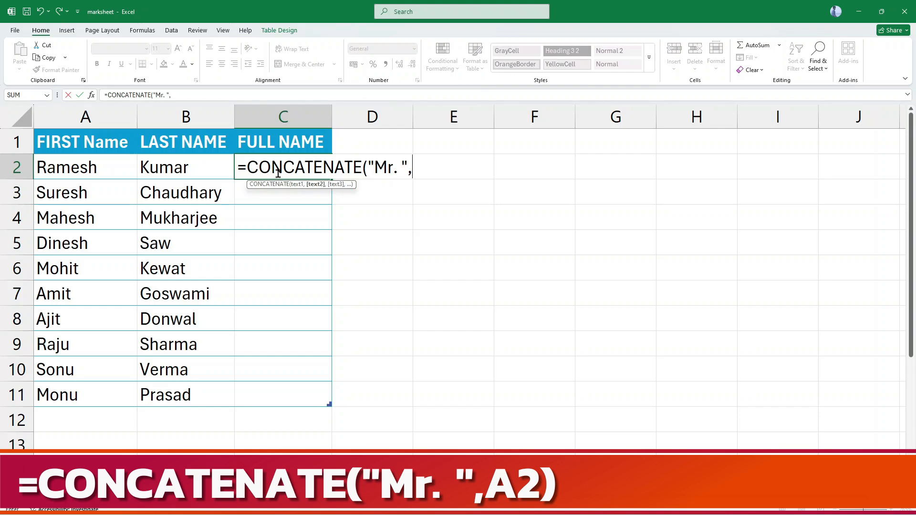
{"action": "type", "text": "a2"}
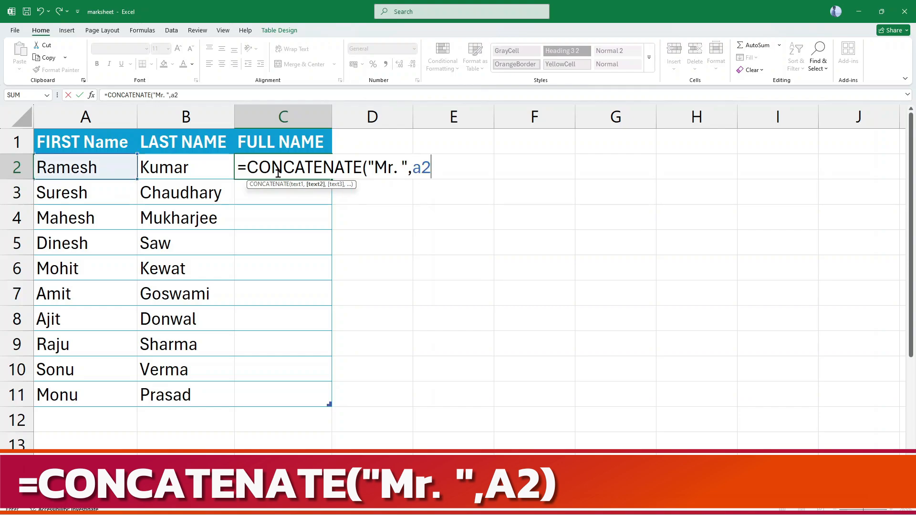
{"action": "type", "text": ",b2)"}
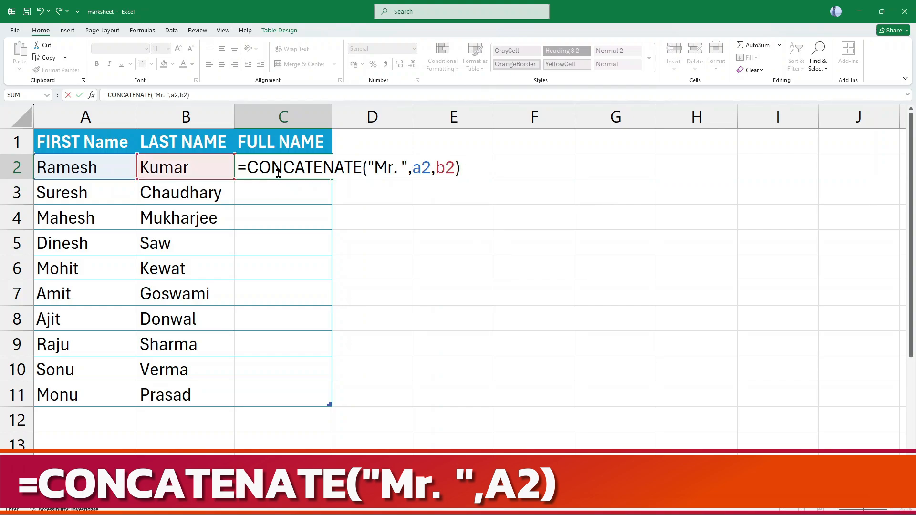
{"action": "key", "text": "Return"}
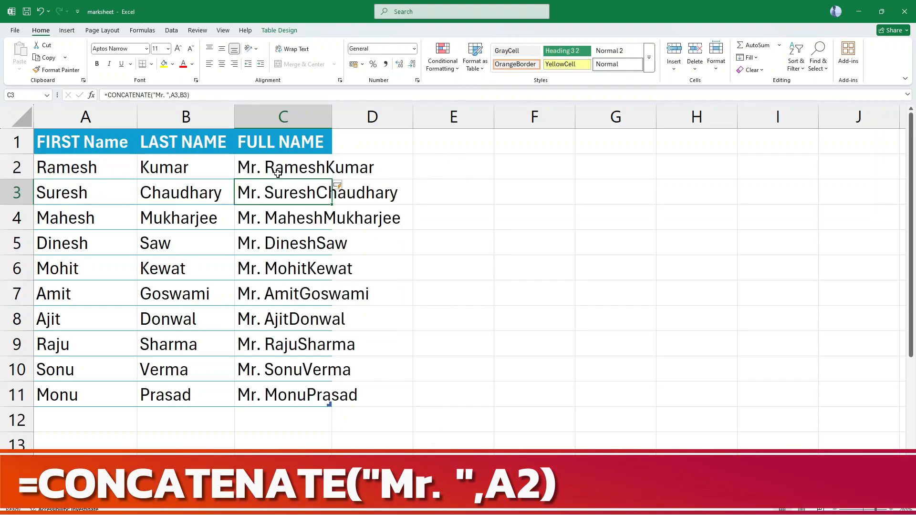
{"action": "left_click", "coordinate": [277, 174]}
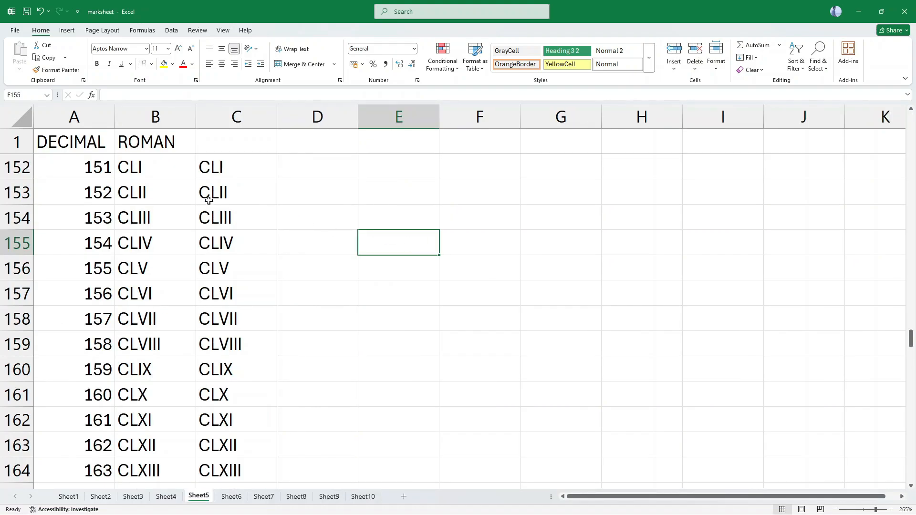
Switch to Sheet5 and inspect the formula in cell B2 under the ROMAN heading.
{"action": "scroll", "coordinate": [190, 196], "scroll_direction": "up", "scroll_amount": 20}
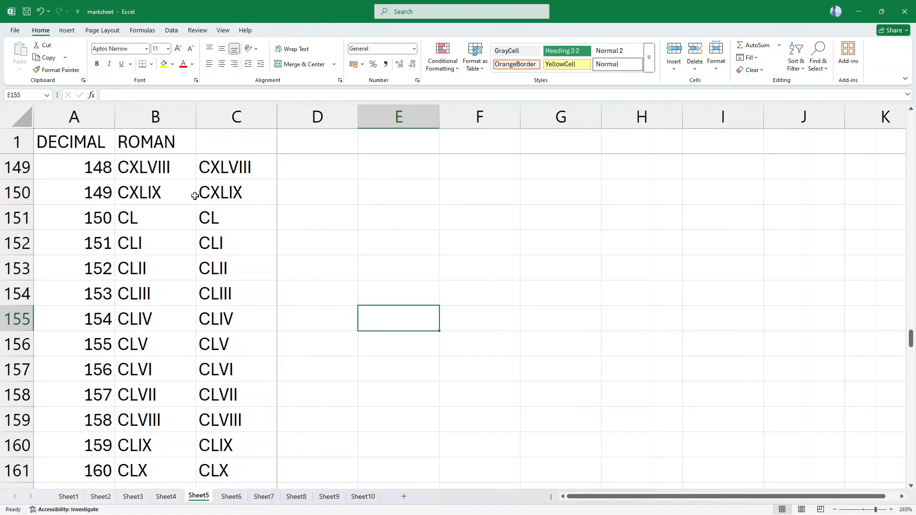
{"action": "scroll", "coordinate": [189, 195], "scroll_direction": "up", "scroll_amount": 17}
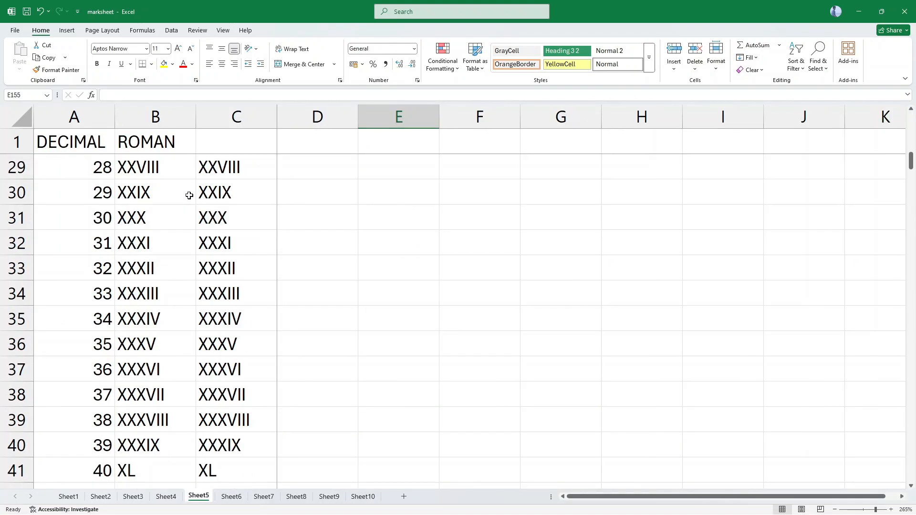
{"action": "left_click", "coordinate": [172, 163]}
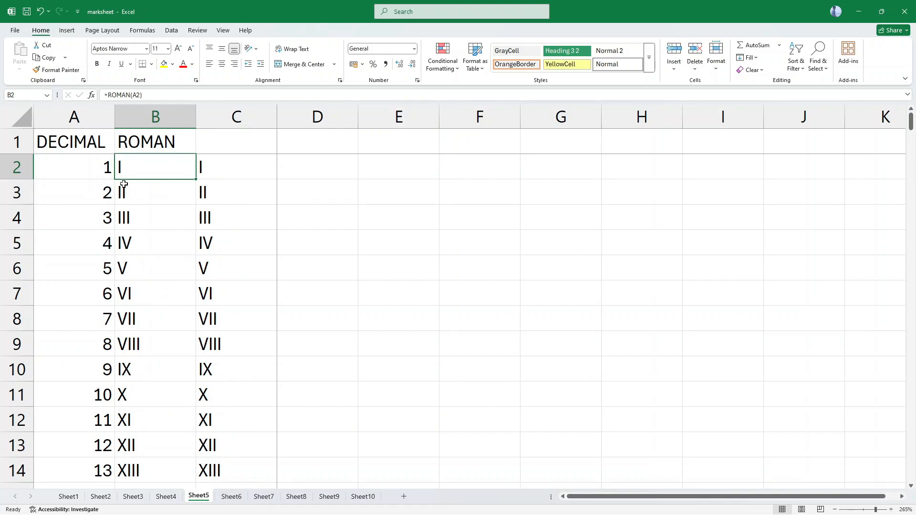
{"action": "left_click", "coordinate": [304, 171]}
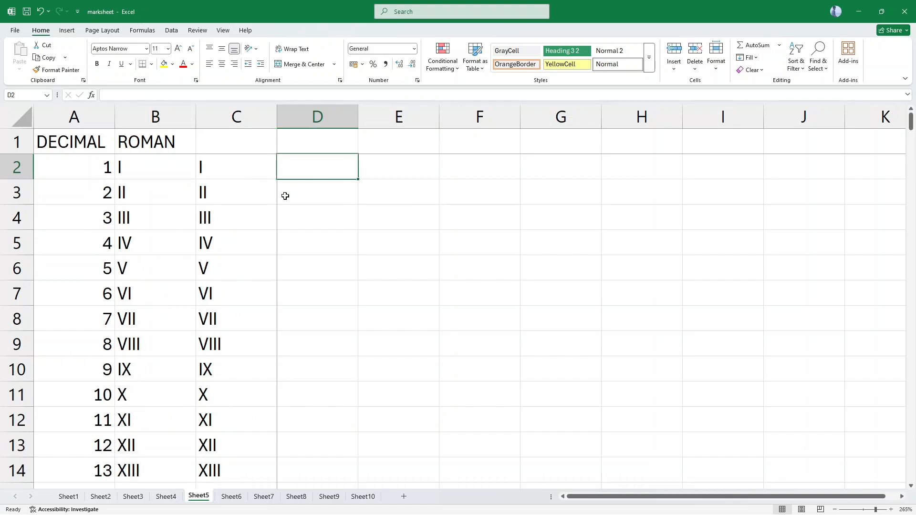
{"action": "type", "text": "=roma"}
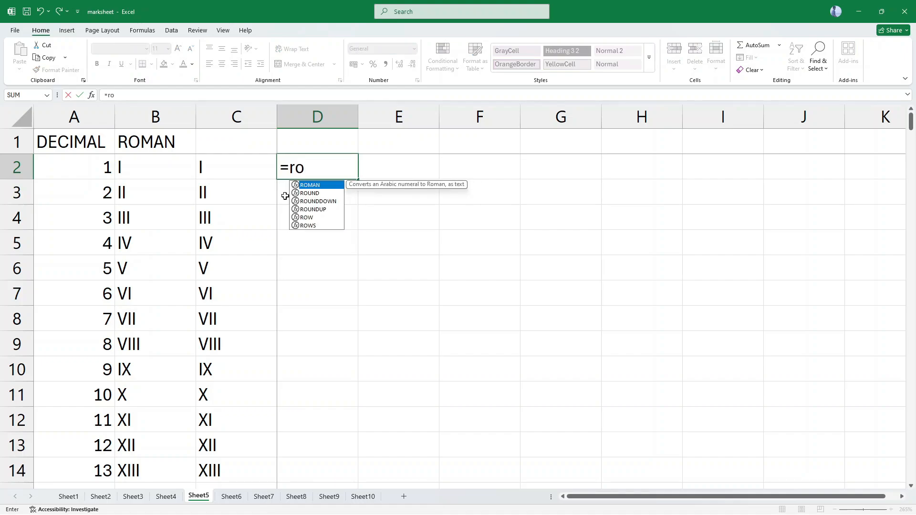
{"action": "key", "text": "BackSpace"}
{"action": "key", "text": "BackSpace"}
{"action": "key", "text": "BackSpace"}
{"action": "key", "text": "BackSpace"}
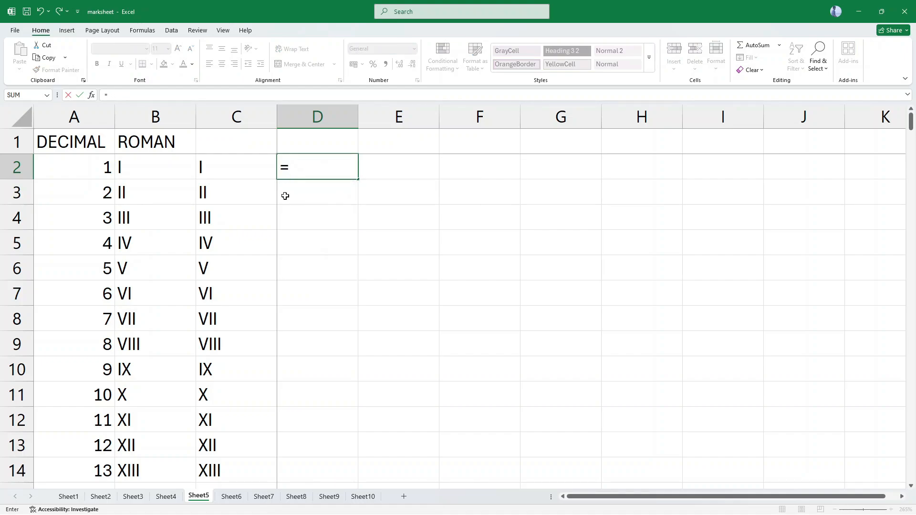
{"action": "type", "text": "de"}
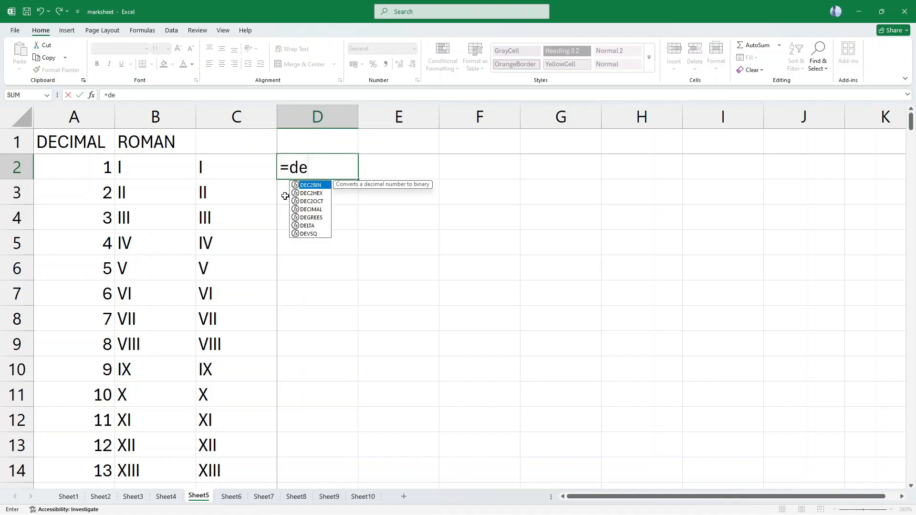
{"action": "key", "text": "BackSpace"}
{"action": "key", "text": "BackSpace"}
{"action": "key", "text": "BackSpace"}
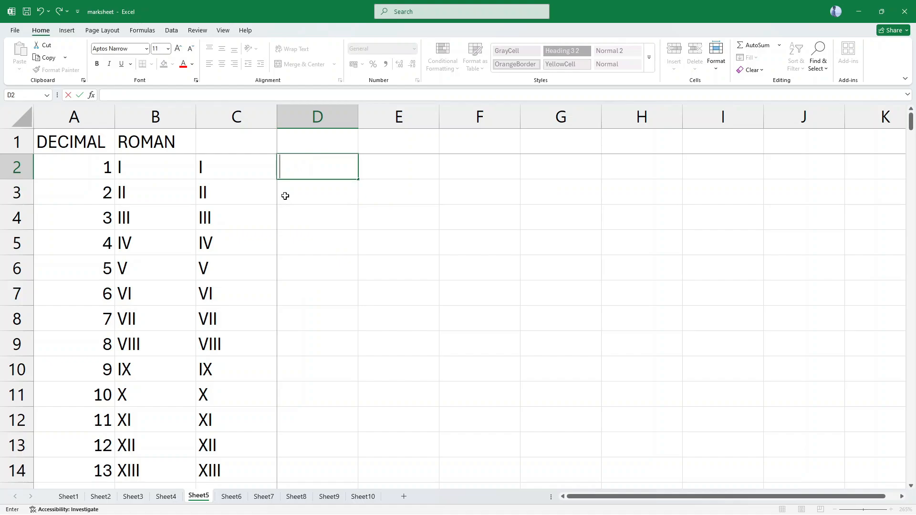
Open the Visual Basic editor for the marksheet workbook and insert a new standard module.
{"action": "key", "text": "Escape"}
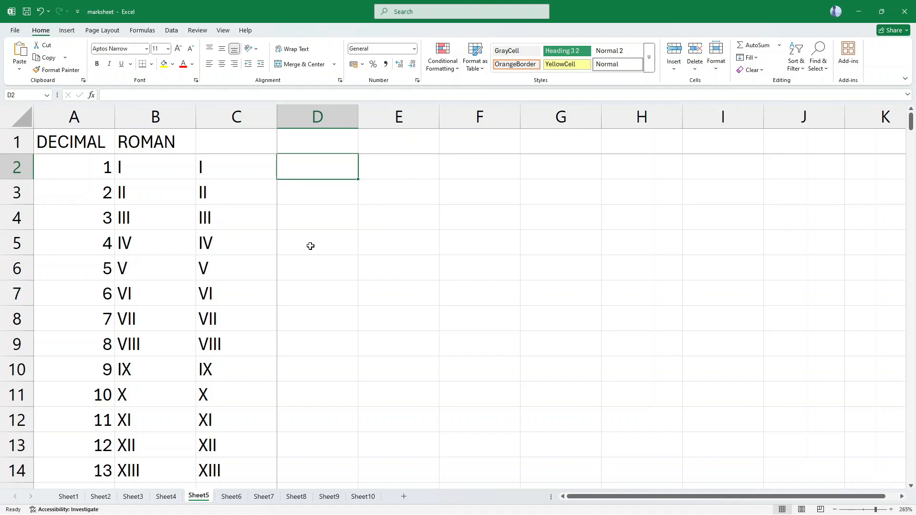
{"action": "key", "text": "alt+F11"}
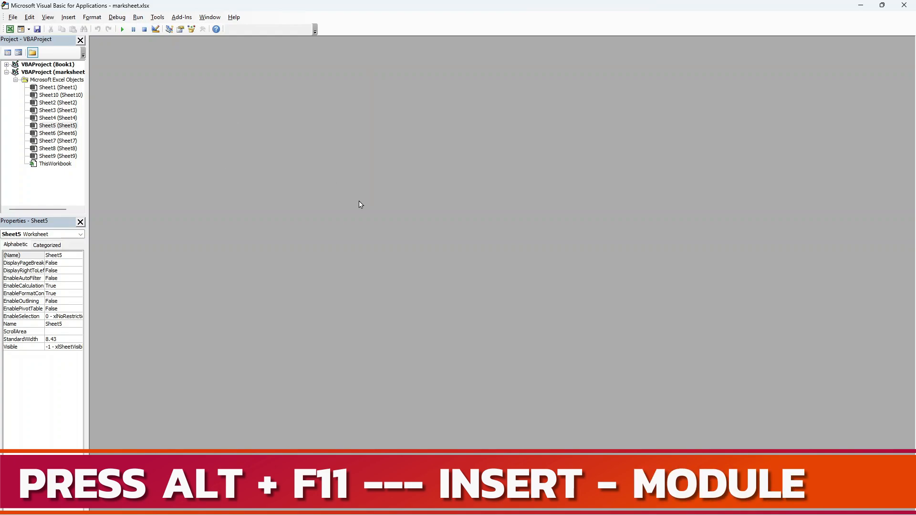
{"action": "left_click", "coordinate": [68, 18]}
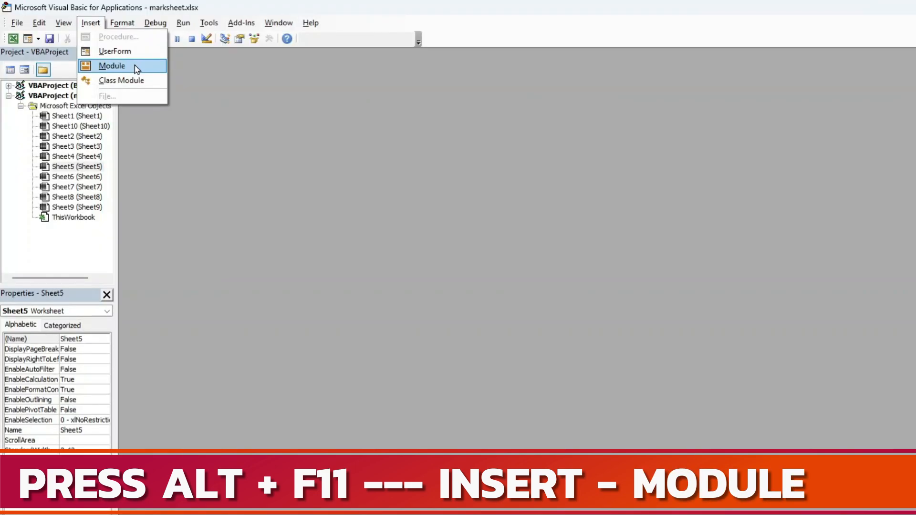
{"action": "left_click", "coordinate": [137, 69]}
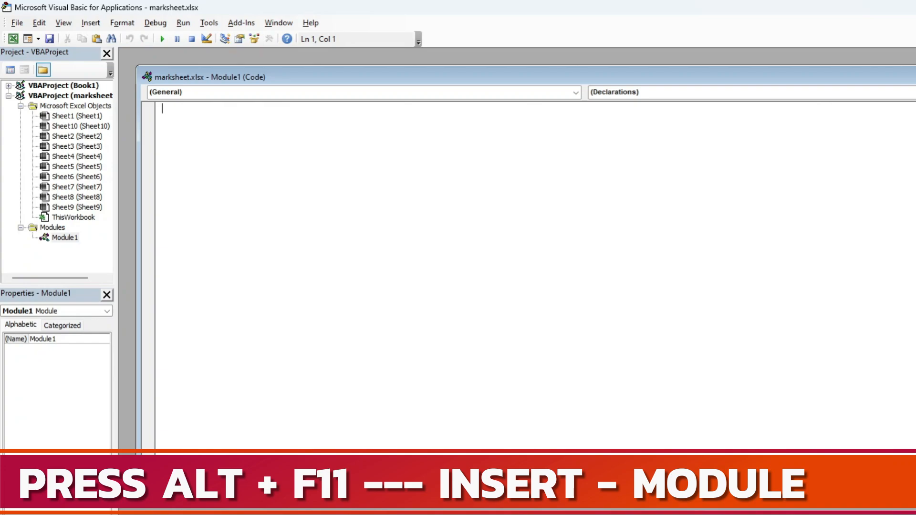
Paste the copied VBA code for the RomanToNumber(R As String) function into the empty module and highlight it for review.
{"action": "left_click", "coordinate": [445, 193]}
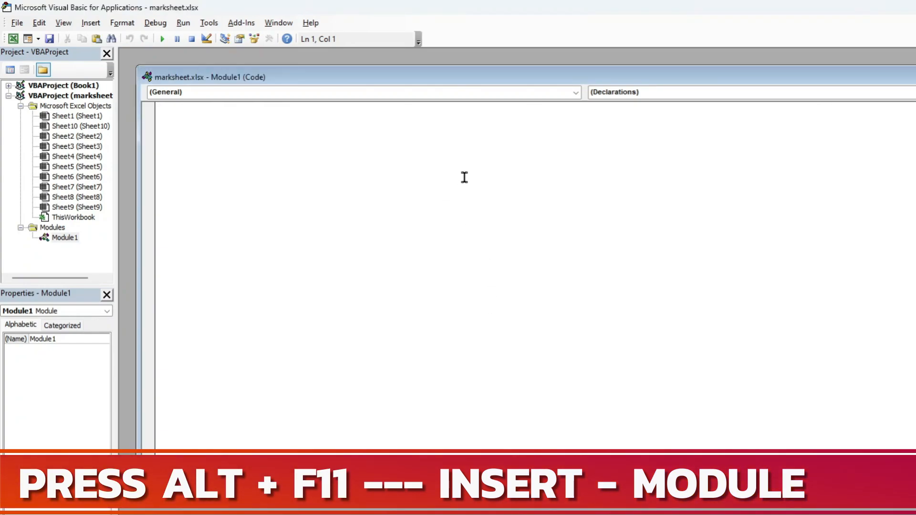
{"action": "type", "text": "Function RomanToNumber(R As String) As Long     Dim i As Integer     Dim n As Long     Dim v As Long     Dim p As Long      R = UCase(R)     n = 0     p = 0      For i = Len(R) To 1 Step -1         Select Case Mid(R, i, 1)             Case \"I\": v = 1             Case \"V\": v = 5             Case \"X\": v = 10             Case \"L\": v = 50             Case \"C\": v = 100             Case \"D\": v = 500             Case \"M\": v = 1000             Case Else: v = 0         End Select          If v < p Then             n = n - v         Else             n = n + v         End If         p = v     Next i      RomanToNumber = n End Function"}
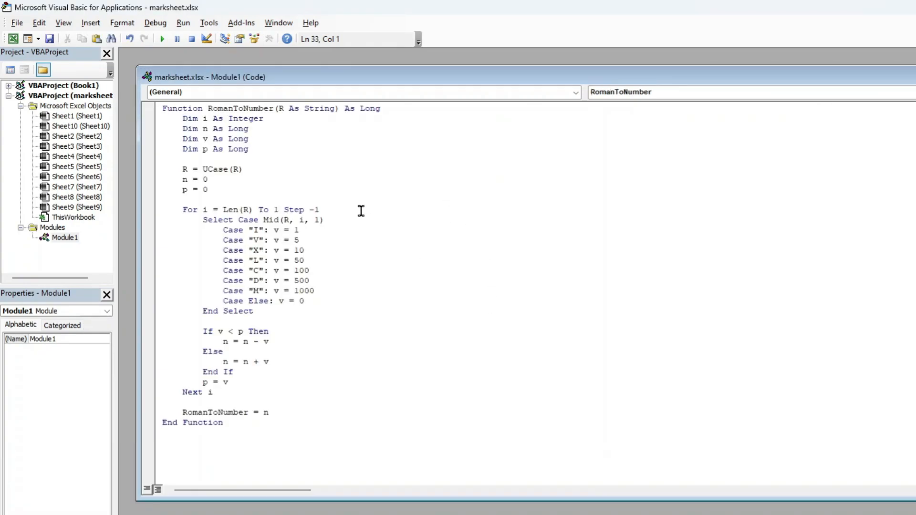
{"action": "left_click_drag", "start_coordinate": [162, 108], "coordinate": [310, 420]}
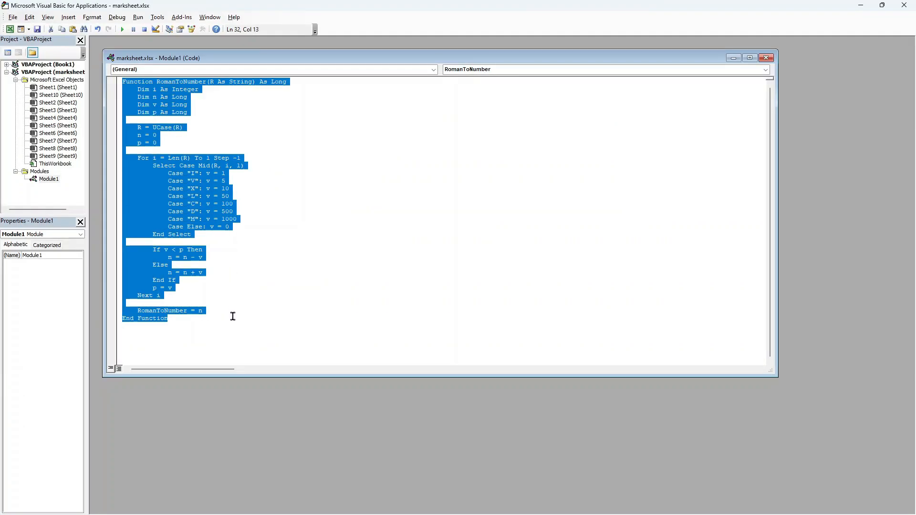
{"action": "left_click", "coordinate": [276, 325]}
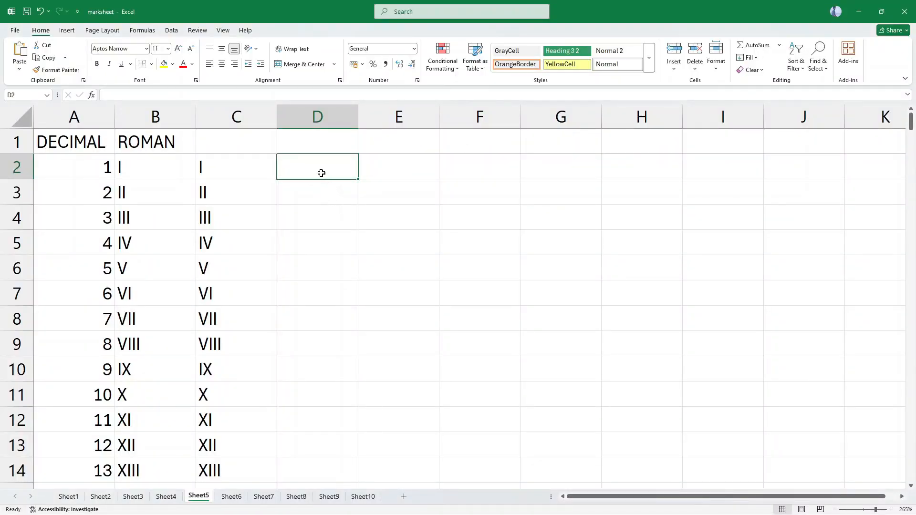
Enter the formula =Romantonumber(b2) in cell D2 of Sheet5 to convert the Roman numeral to a number.
{"action": "type", "text": "="}
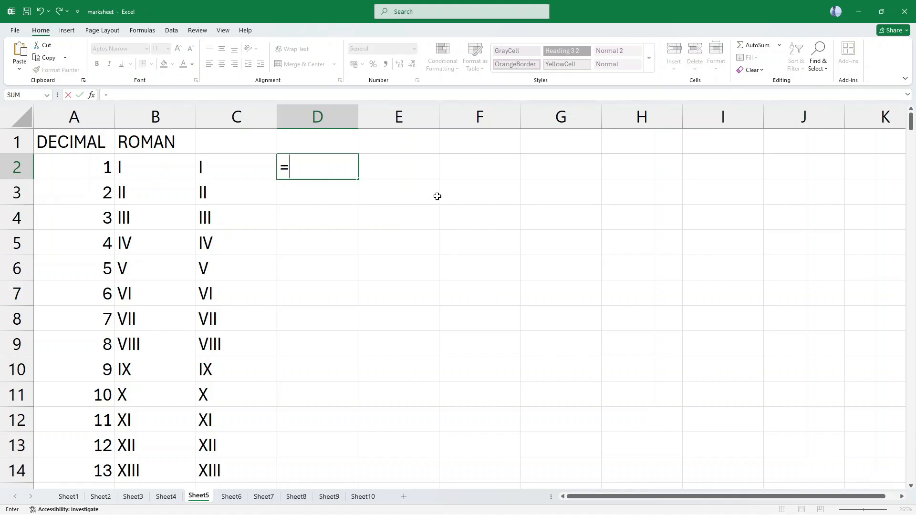
{"action": "left_click", "coordinate": [320, 164]}
{"action": "type", "text": "Roman"}
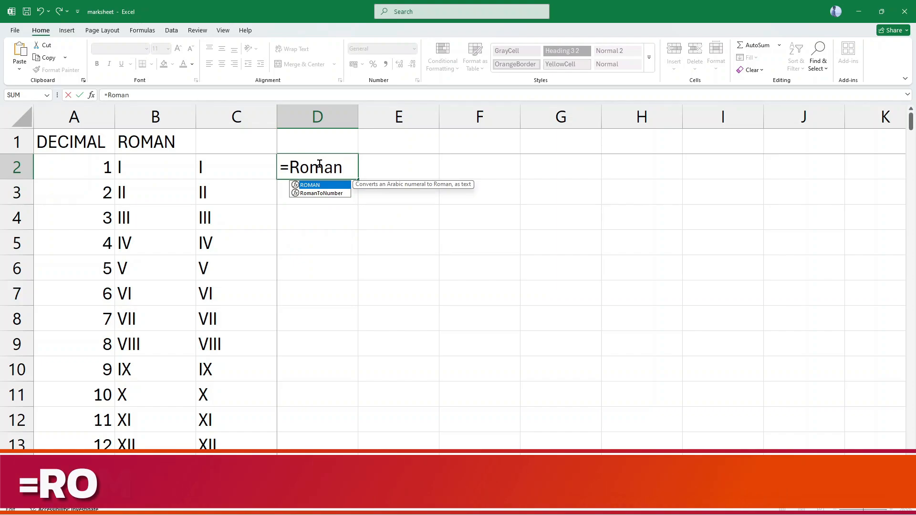
{"action": "type", "text": "to"}
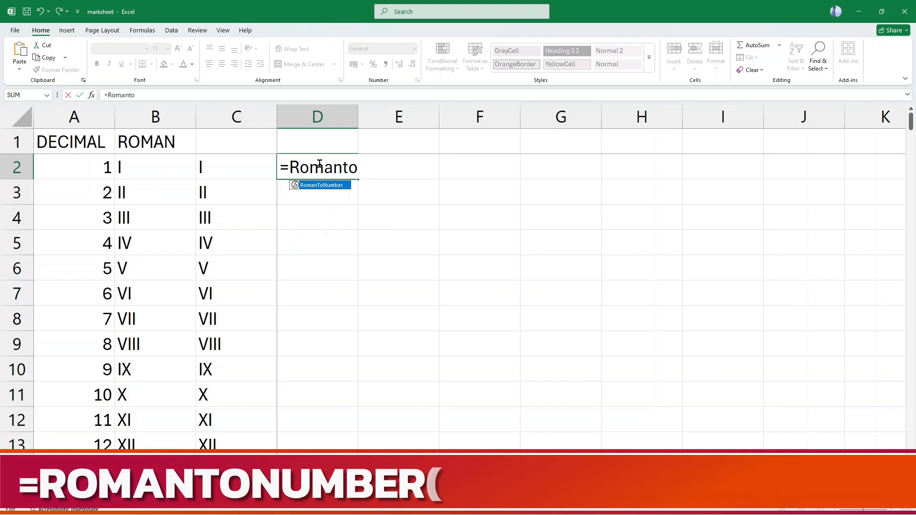
{"action": "type", "text": "number"}
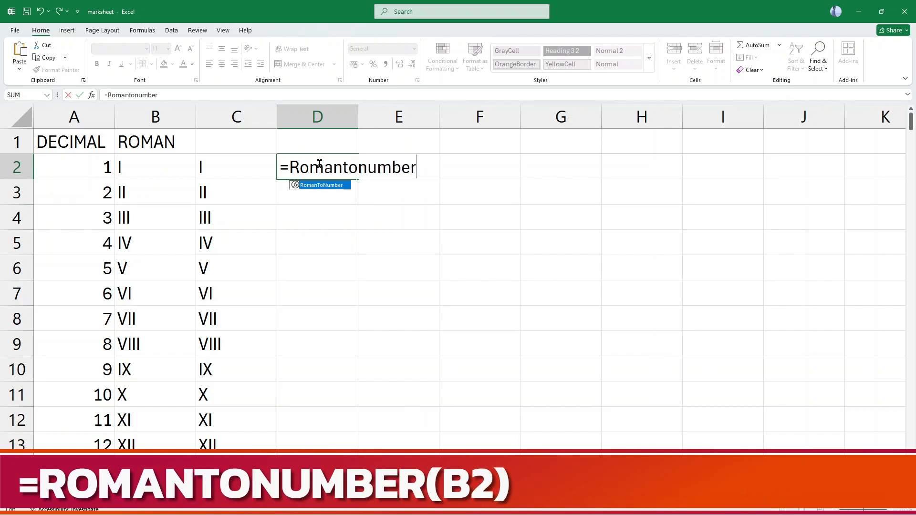
{"action": "type", "text": "(b2)"}
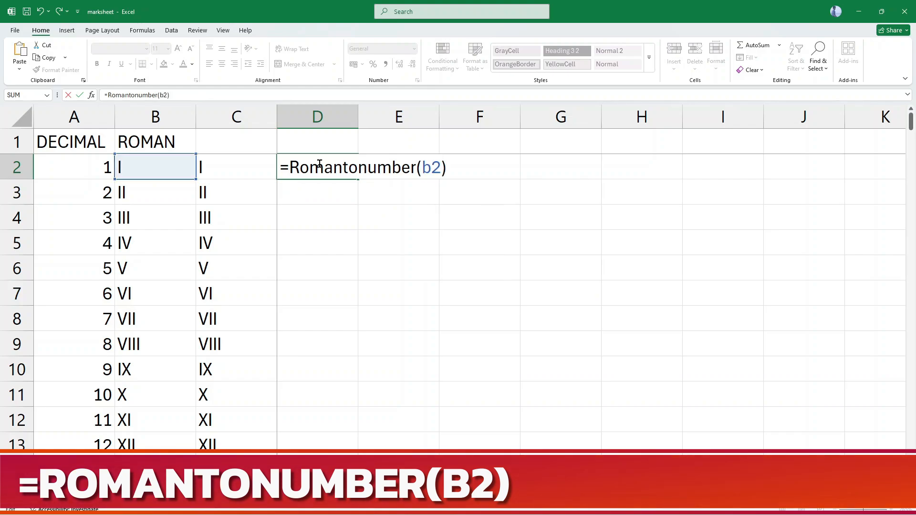
{"action": "key", "text": "Return"}
Fill the Roman-to-number formula from cell D2 down the column alongside the Roman numerals.
{"action": "left_click", "coordinate": [319, 164]}
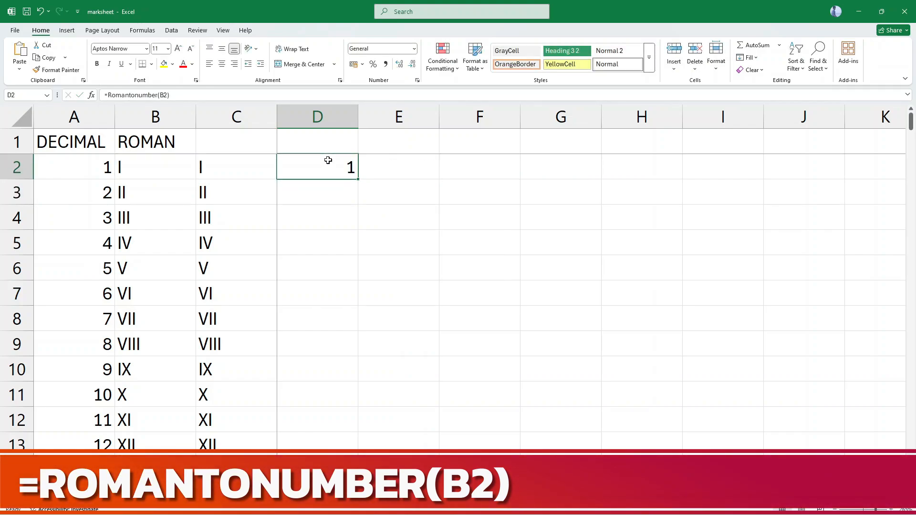
{"action": "double_click", "coordinate": [357, 179]}
{"action": "scroll", "coordinate": [350, 262], "scroll_direction": "down", "scroll_amount": 14}
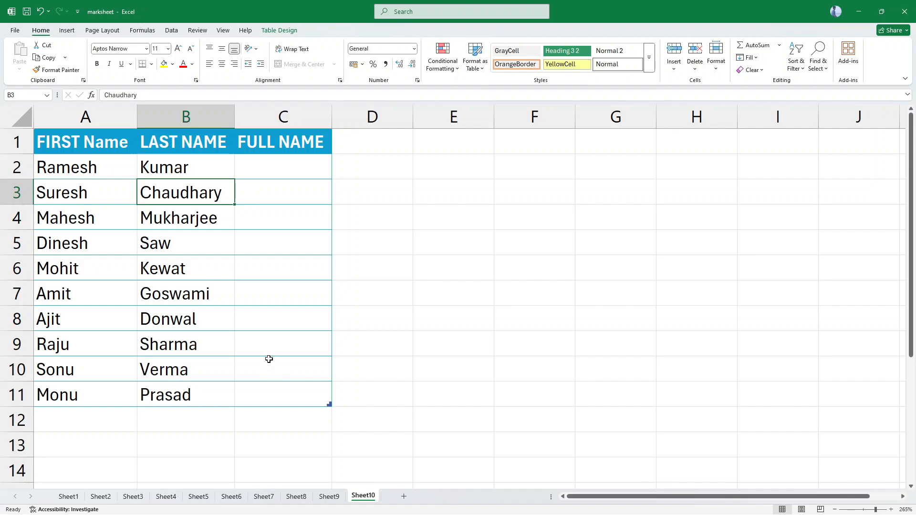
Look over the end of the name table on Sheet10, and open Sheet9 to view its capitalized full names.
{"action": "left_click", "coordinate": [193, 390]}
{"action": "left_click", "coordinate": [187, 424]}
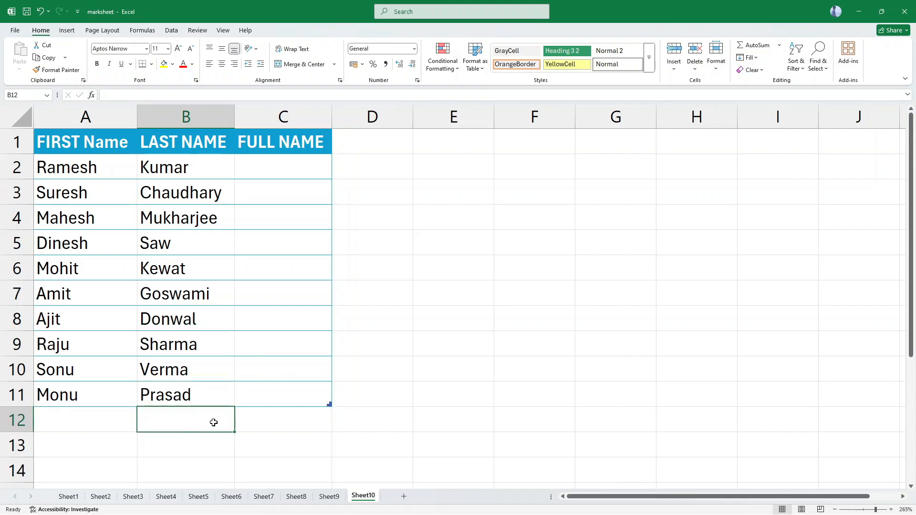
{"action": "left_click", "coordinate": [320, 498]}
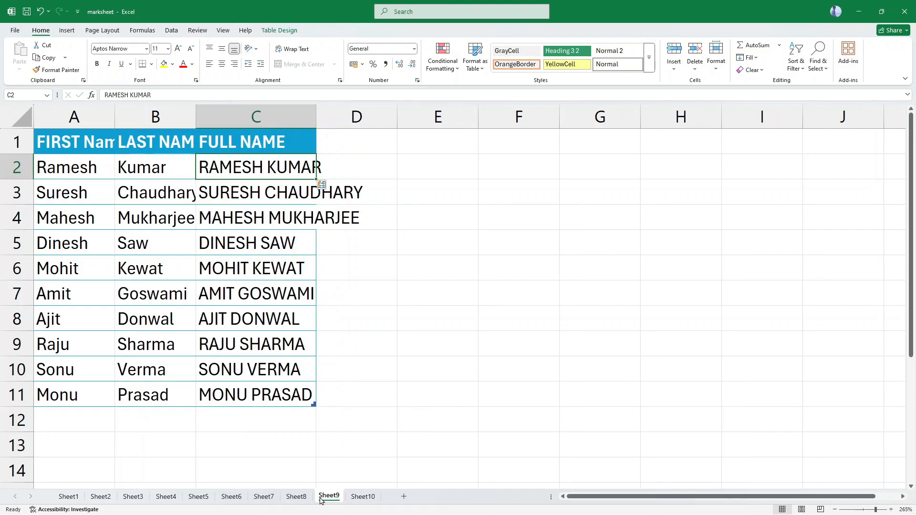